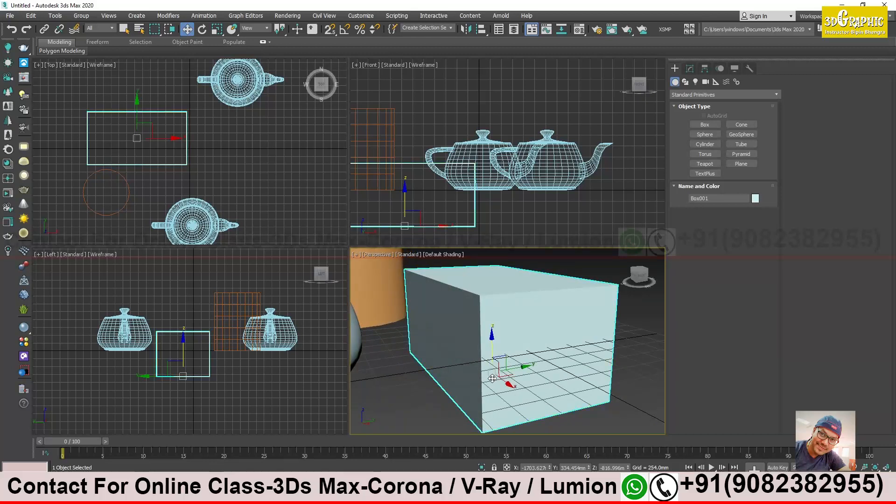
# - Raise the box along the Z axis to a height of about -19 mm, level with the other objects' bases
pyautogui.moveTo(493, 379); pyautogui.dragTo(497, 351, button='middle')
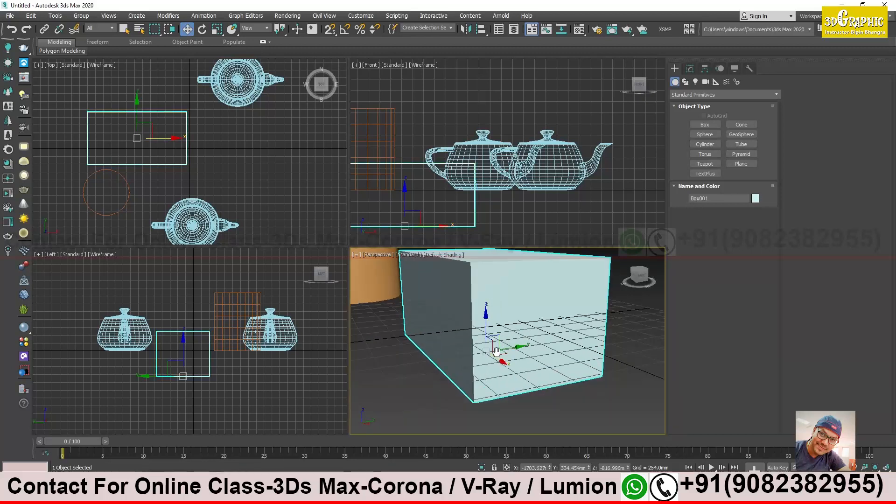
pyautogui.keyDown('alt'); pyautogui.moveTo(499, 349); pyautogui.dragTo(529, 338, button='middle'); pyautogui.keyUp('alt')
pyautogui.keyDown('alt'); pyautogui.moveTo(538, 369); pyautogui.dragTo(530, 362, button='middle'); pyautogui.keyUp('alt')
pyautogui.moveTo(482, 343); pyautogui.dragTo(481, 292)
pyautogui.keyDown('alt'); pyautogui.moveTo(547, 332); pyautogui.dragTo(478, 363, button='middle'); pyautogui.keyUp('alt')
pyautogui.keyDown('alt'); pyautogui.moveTo(432, 347); pyautogui.dragTo(504, 382, button='middle'); pyautogui.keyUp('alt')
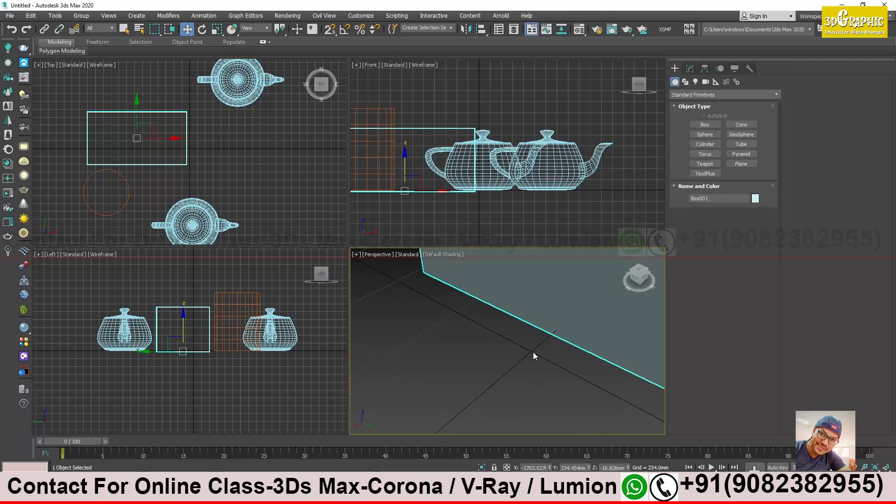
# - Move the box within the ground plane to about X -1011 mm, Y 728 mm
pyautogui.scroll(-6, 533, 352)
pyautogui.keyDown('alt'); pyautogui.moveTo(537, 354); pyautogui.dragTo(517, 359, button='middle'); pyautogui.keyUp('alt')
pyautogui.scroll(3, 588, 333)
pyautogui.scroll(5, 588, 333)
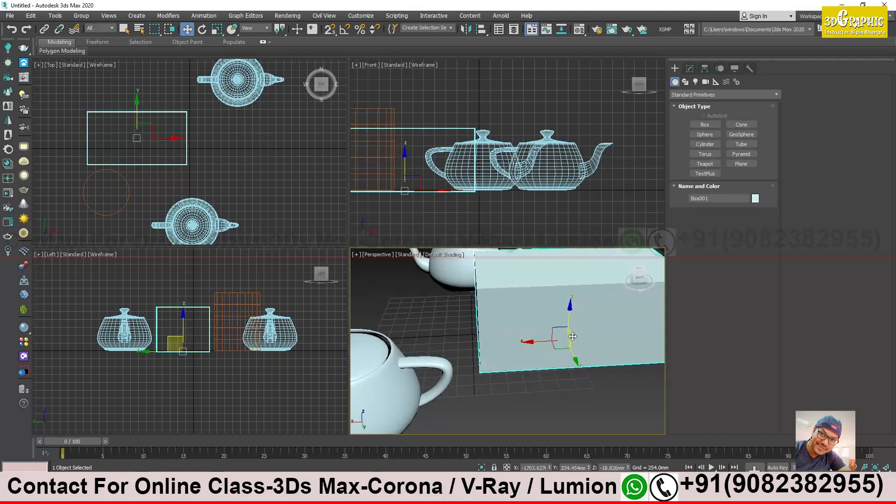
pyautogui.moveTo(536, 343); pyautogui.dragTo(539, 375)
# - Try raising the box along the Z axis to about 777 mm, and undo the lift
pyautogui.moveTo(532, 326); pyautogui.dragTo(533, 282)
pyautogui.keyDown('alt'); pyautogui.moveTo(551, 348); pyautogui.dragTo(521, 356, button='middle'); pyautogui.keyUp('alt')
pyautogui.moveTo(527, 324)
pyautogui.mouseDown()
pyautogui.moveTo(523, 292)
pyautogui.moveTo(534, 390)
pyautogui.moveTo(521, 340)
pyautogui.mouseUp()
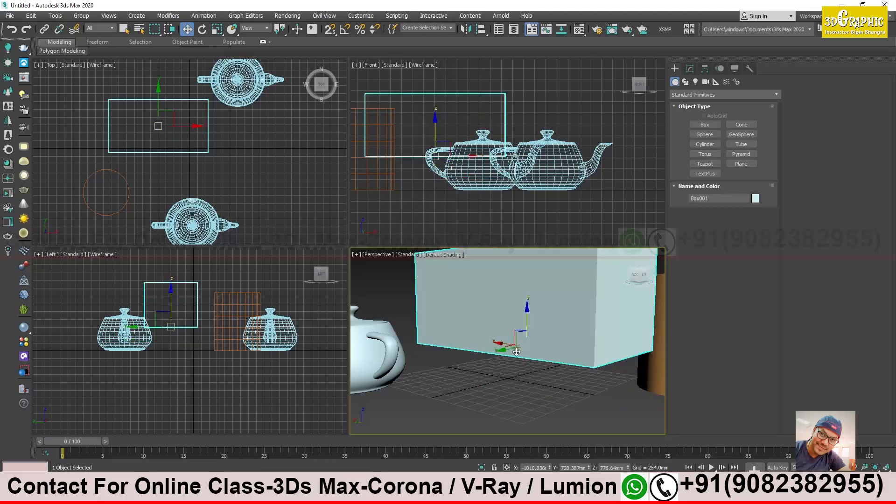
pyautogui.hotkey('ctrl', 'z')
# - Move the box along the X axis to about X -896 mm
pyautogui.moveTo(520, 351)
pyautogui.keyDown('alt'); pyautogui.mouseDown(button='middle')
pyautogui.moveTo(555, 377)
pyautogui.moveTo(545, 355)
pyautogui.moveTo(507, 361)
pyautogui.mouseUp(button='middle'); pyautogui.keyUp('alt')
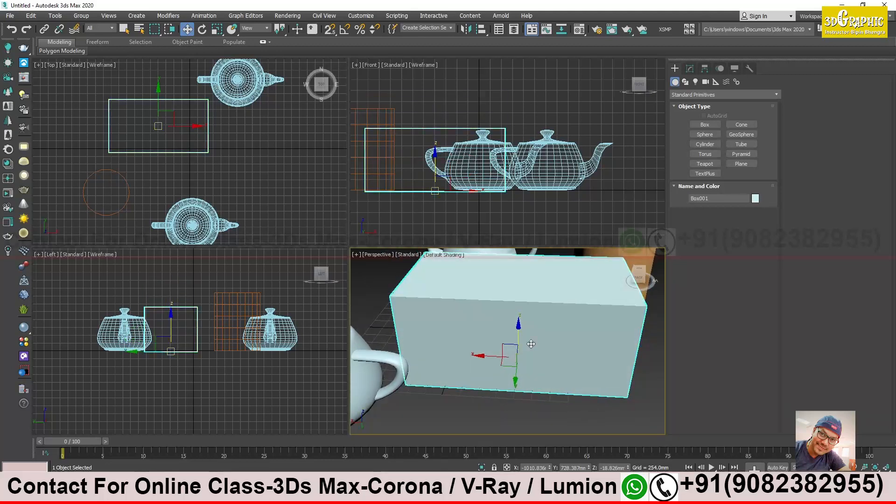
pyautogui.moveTo(491, 358); pyautogui.dragTo(478, 358)
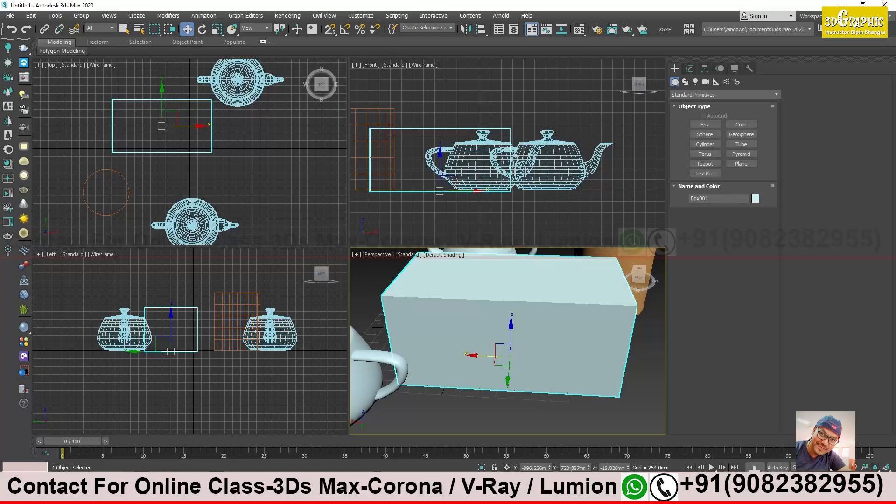
# - Open Windows Magnifier to inspect the coordinate readouts, select the teapot beside the box, and close Magnifier
pyautogui.press('super')
pyautogui.write('magnifier')
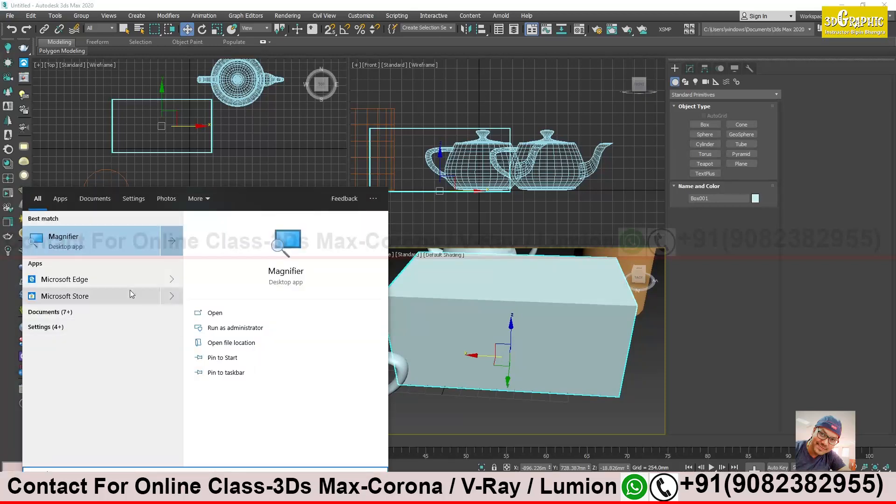
pyautogui.click(69, 240)
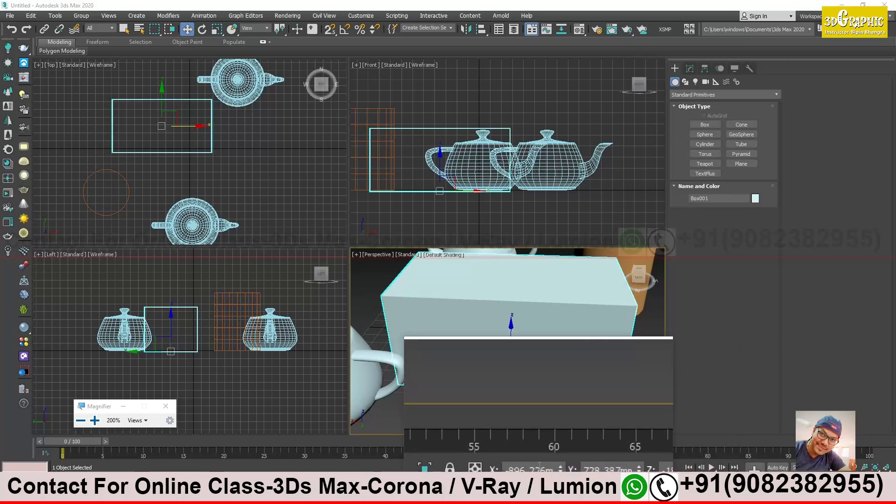
pyautogui.click(375, 384)
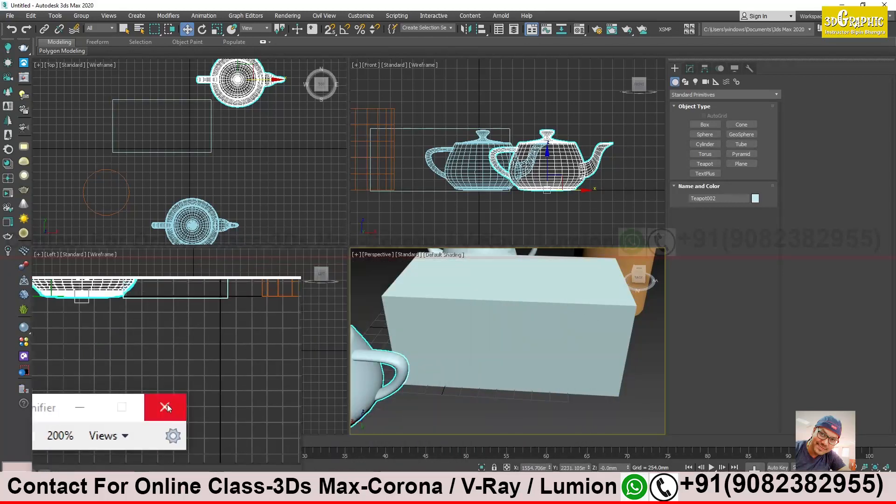
pyautogui.click(165, 407)
# - Examine the whole scene in the perspective view from a raised angle with both teapots, the box and the cylinder in frame
pyautogui.scroll(-6, 487, 358)
pyautogui.keyDown('alt'); pyautogui.moveTo(487, 358); pyautogui.dragTo(475, 328, button='middle'); pyautogui.keyUp('alt')
pyautogui.moveTo(475, 328); pyautogui.dragTo(497, 365, button='middle')
pyautogui.scroll(2, 497, 364)
pyautogui.keyDown('alt'); pyautogui.moveTo(420, 360); pyautogui.dragTo(437, 362, button='middle'); pyautogui.keyUp('alt')
pyautogui.moveTo(429, 360); pyautogui.dragTo(458, 336, button='middle')
pyautogui.scroll(1, 506, 363)
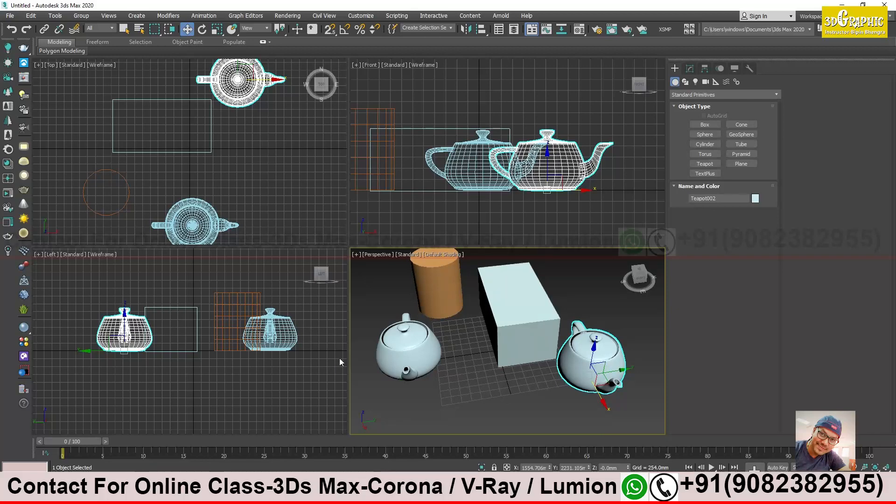
# - Move the box in the Left view's plane to about Y 1304 mm, Z 361 mm
pyautogui.moveTo(197, 304); pyautogui.dragTo(200, 305, button='middle')
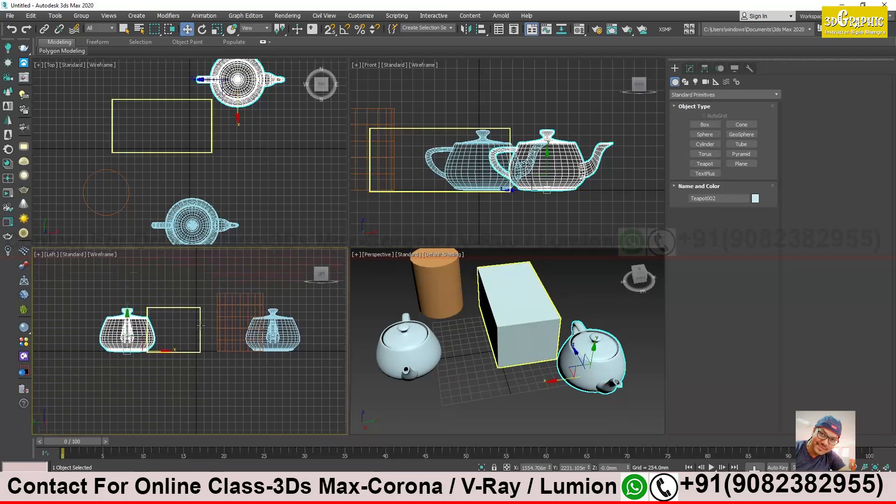
pyautogui.scroll(2, 203, 348)
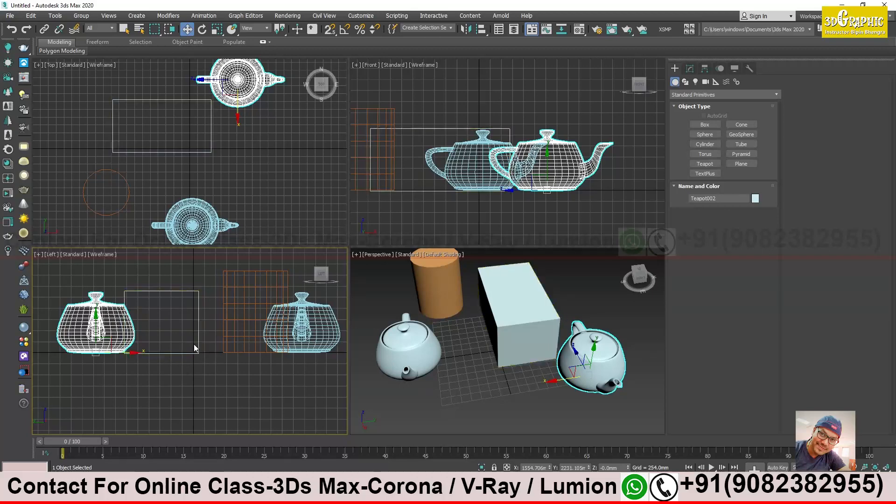
pyautogui.moveTo(193, 357); pyautogui.dragTo(233, 357, button='middle')
pyautogui.scroll(3, 232, 354)
pyautogui.click(241, 358)
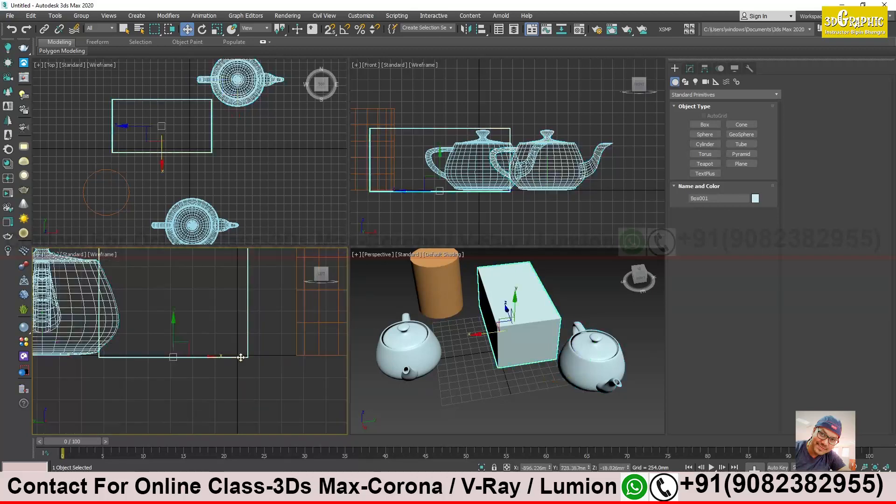
pyautogui.moveTo(186, 345); pyautogui.dragTo(135, 311)
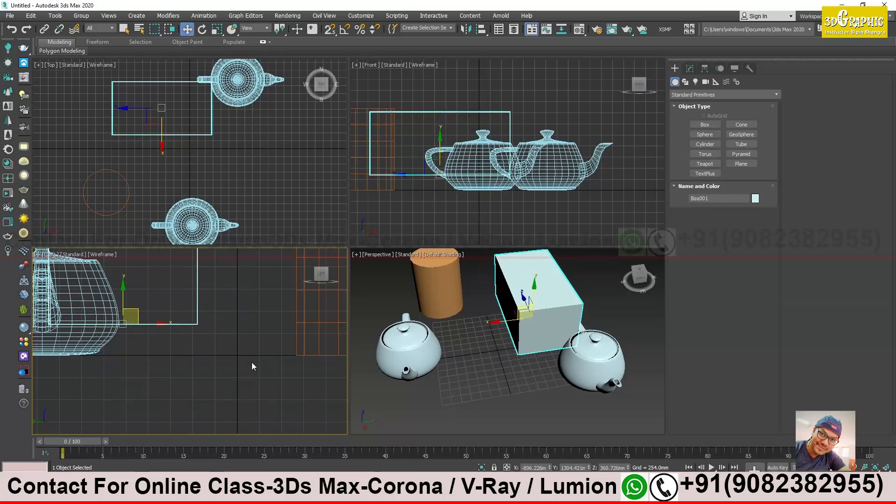
# - Reframe the objects in the Left, Top and Front views and examine them from another angle in perspective
pyautogui.scroll(-4, 199, 357)
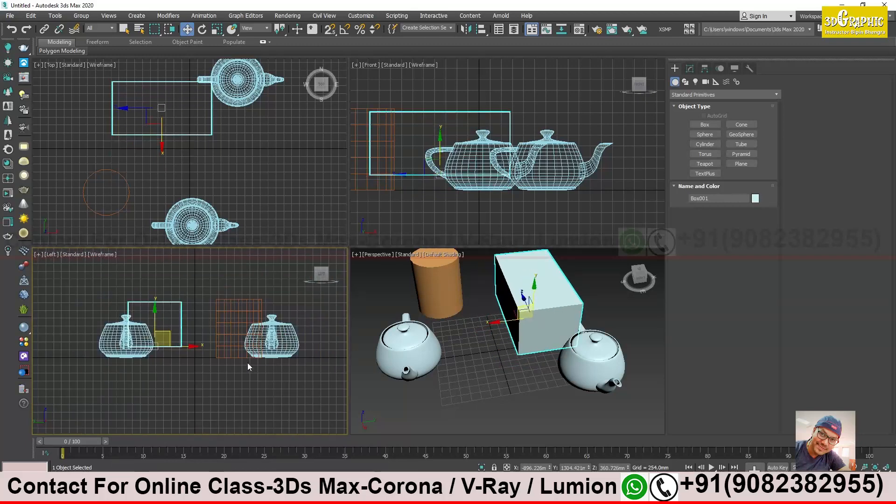
pyautogui.moveTo(244, 165); pyautogui.dragTo(213, 181, button='middle')
pyautogui.moveTo(432, 182); pyautogui.dragTo(469, 173, button='middle')
pyautogui.moveTo(203, 311)
pyautogui.mouseDown(button='middle')
pyautogui.moveTo(220, 298)
pyautogui.moveTo(219, 310)
pyautogui.mouseUp(button='middle')
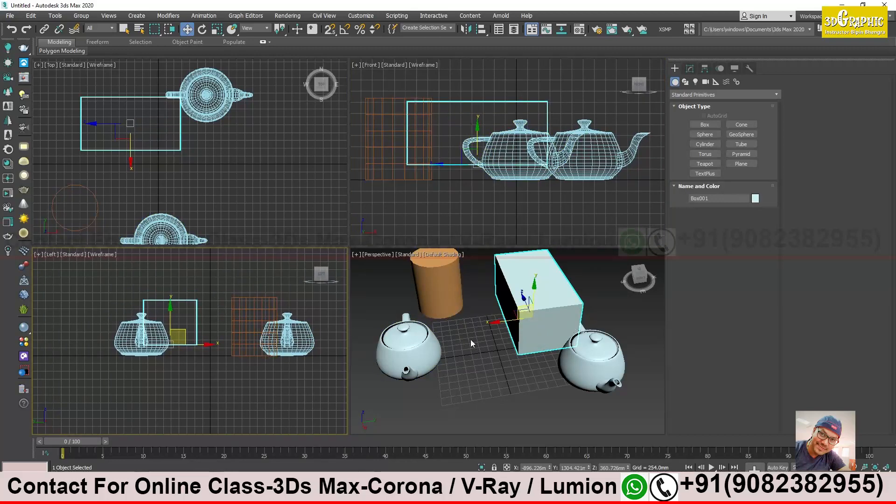
pyautogui.keyDown('alt'); pyautogui.moveTo(489, 341); pyautogui.dragTo(475, 357, button='middle'); pyautogui.keyUp('alt')
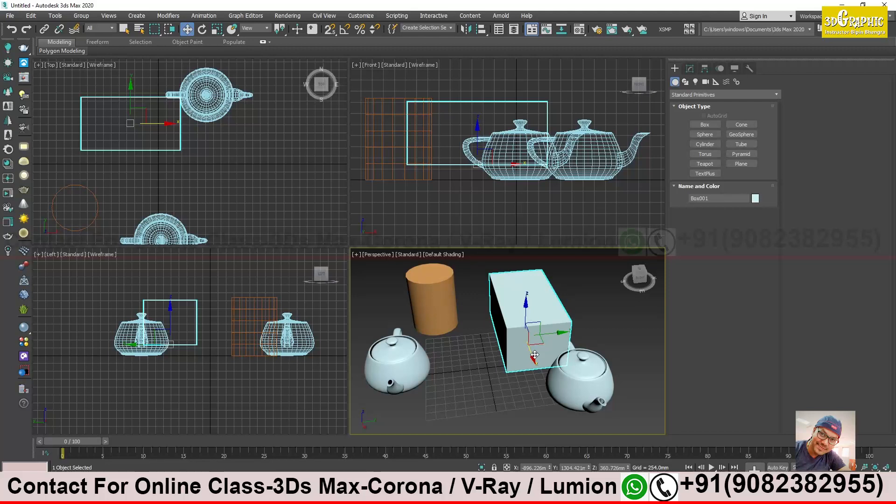
pyautogui.moveTo(534, 354)
pyautogui.keyDown('alt'); pyautogui.mouseDown(button='middle')
pyautogui.moveTo(495, 338)
pyautogui.moveTo(525, 347)
pyautogui.mouseUp(button='middle'); pyautogui.keyUp('alt')
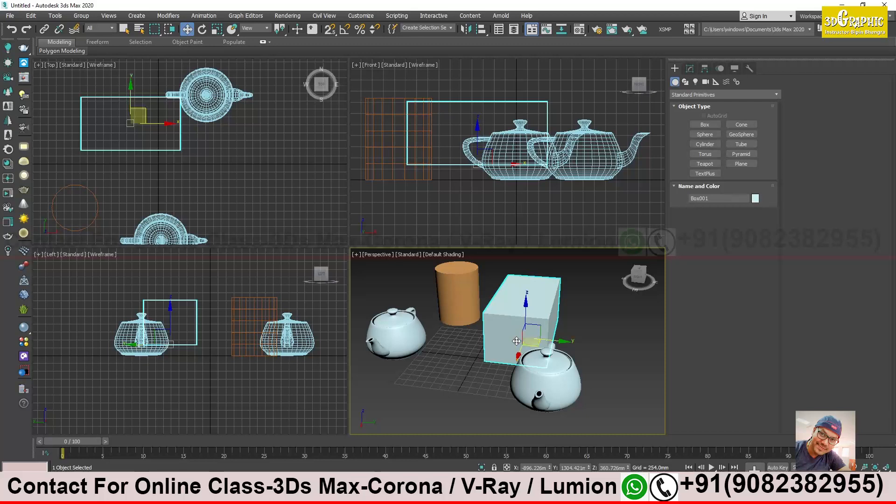
# - Deselect and reselect the box, review its context options without choosing one, and view it from the other side
pyautogui.click(460, 344)
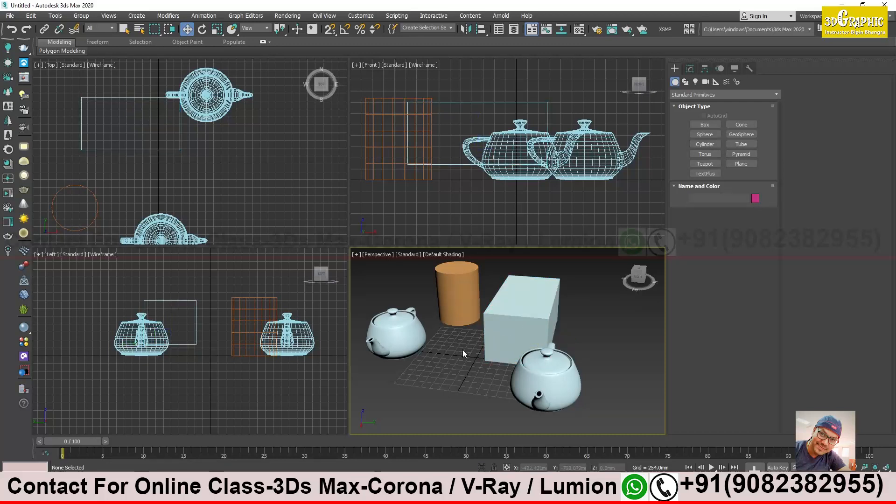
pyautogui.click(513, 339)
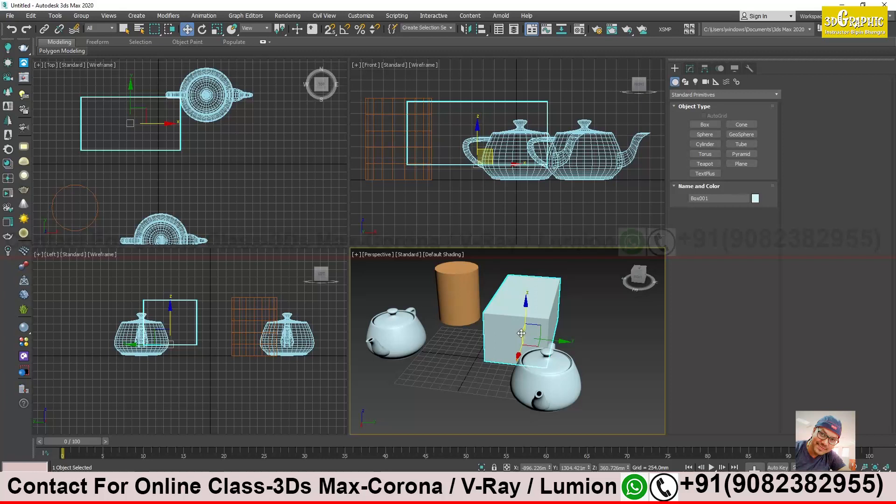
pyautogui.rightClick(534, 330)
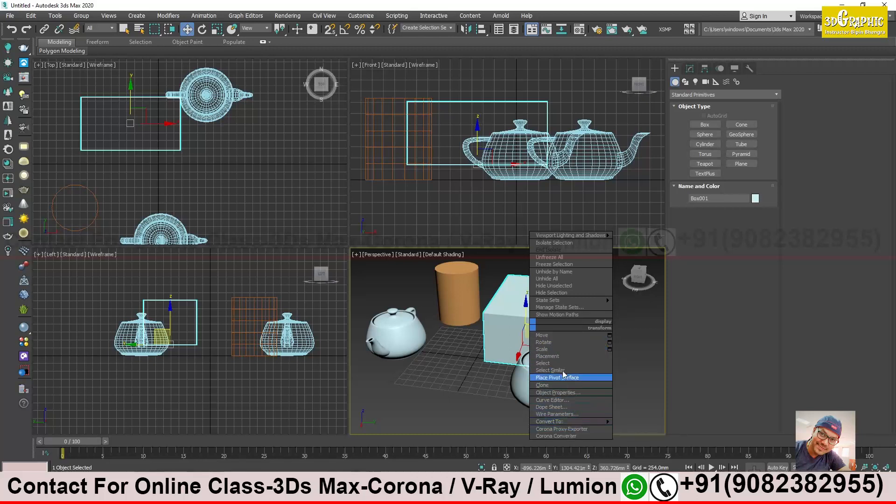
pyautogui.click(480, 354)
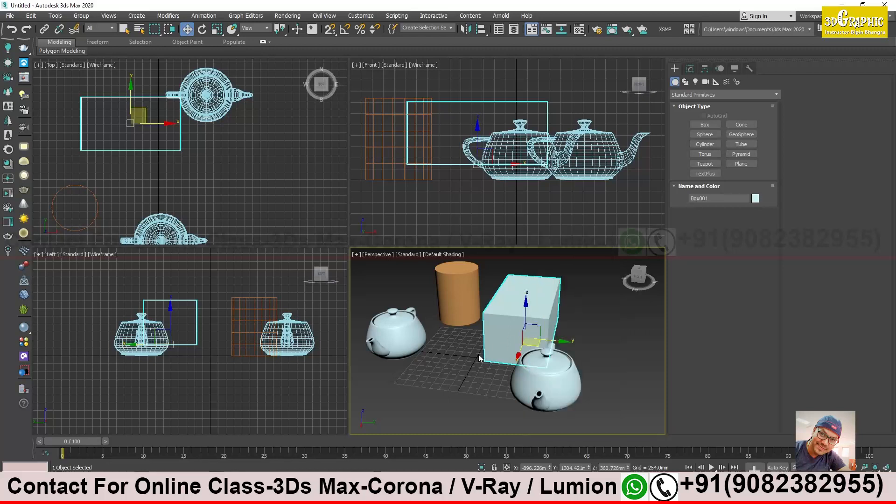
pyautogui.moveTo(466, 357); pyautogui.dragTo(506, 357, button='middle')
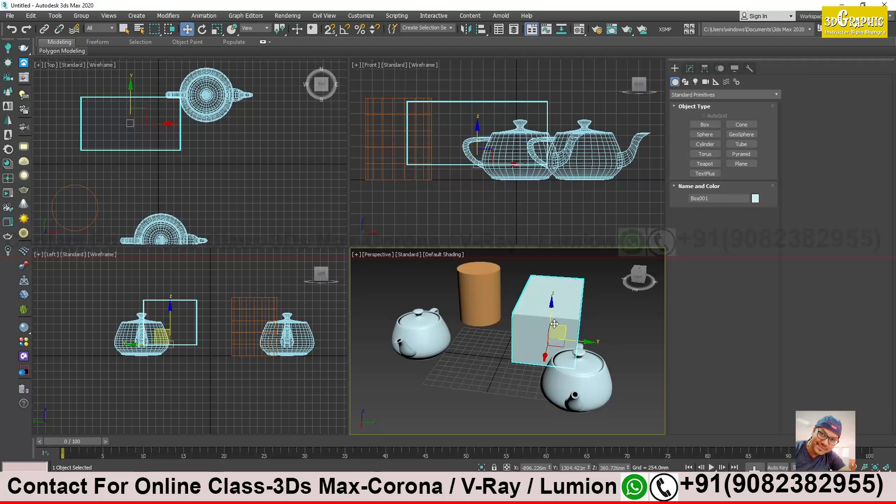
pyautogui.keyDown('alt'); pyautogui.moveTo(554, 323); pyautogui.dragTo(419, 324, button='middle'); pyautogui.keyUp('alt')
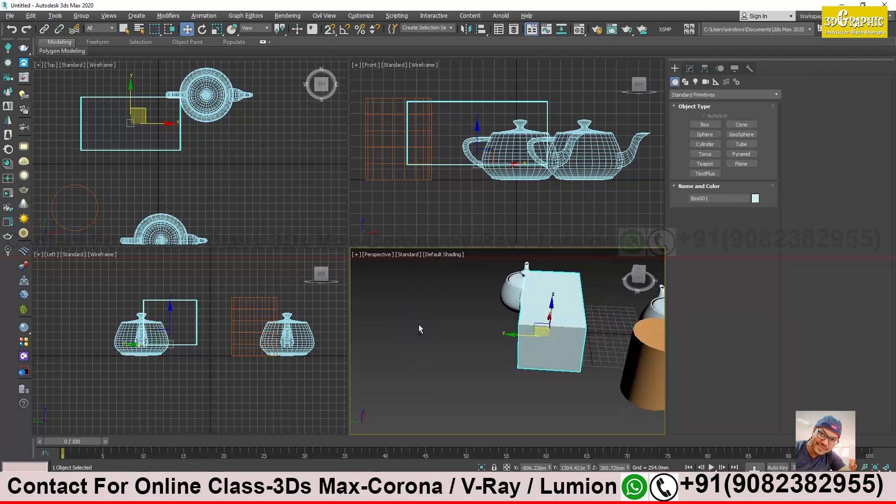
# - Switch to Word and create a blank document
pyautogui.press('super')
pyautogui.write('word')
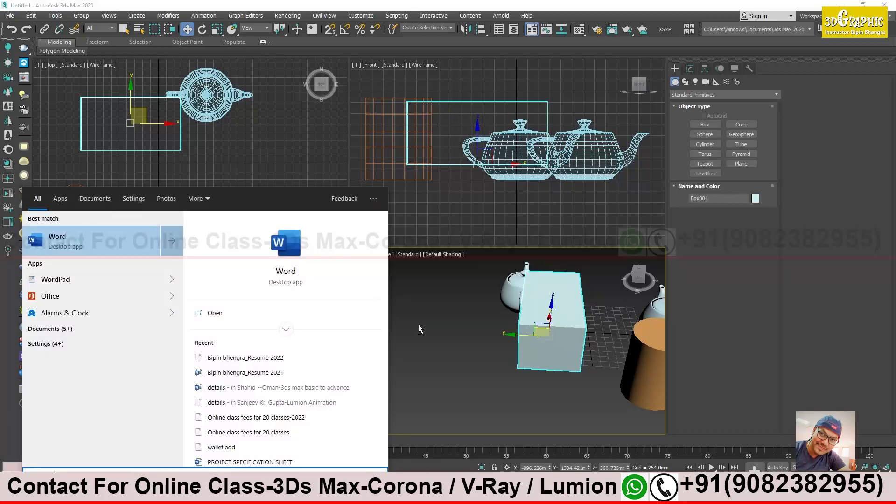
pyautogui.press('Return')
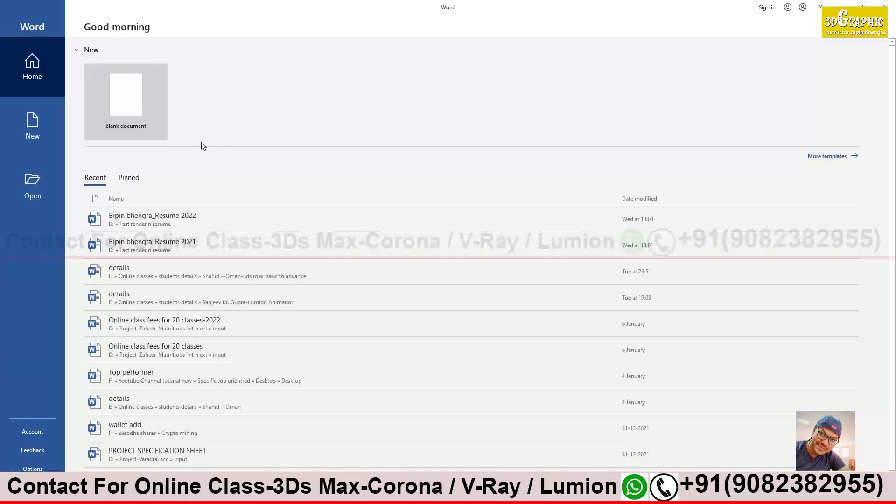
pyautogui.click(133, 103)
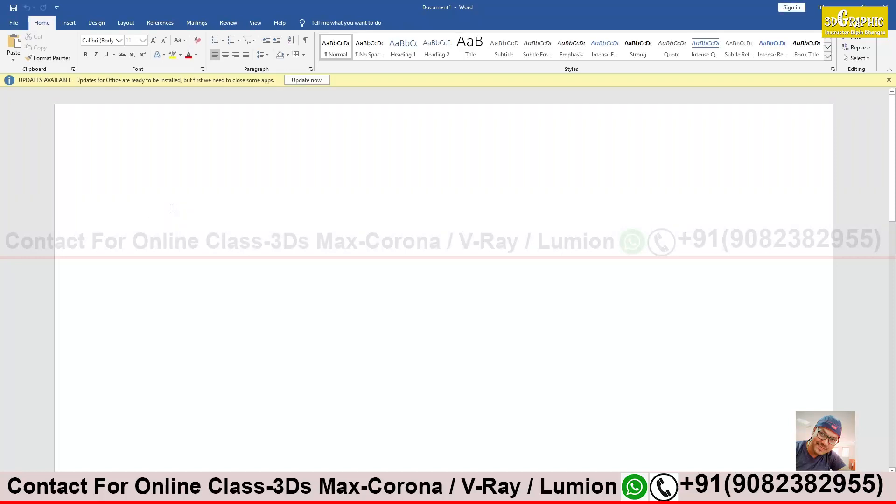
# - Write the notes "Left mouse = selection" and "Right mouse = extra option for edit" on separate lines
pyautogui.write('lef')
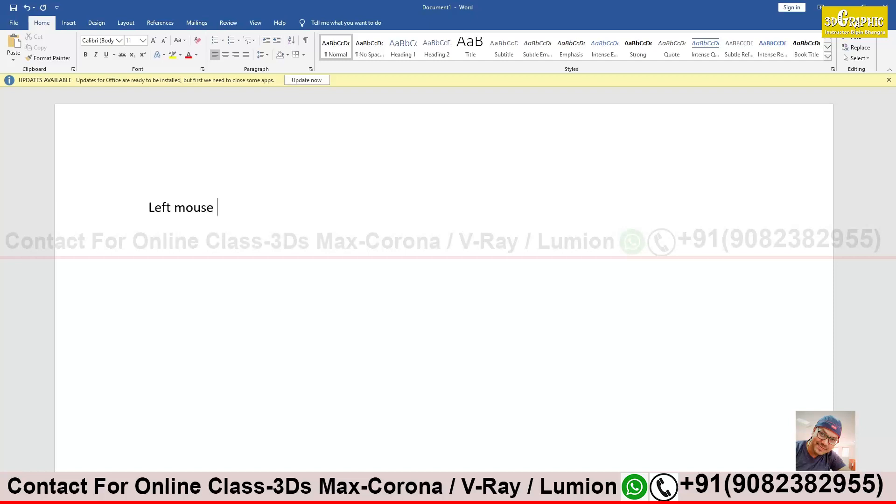
pyautogui.write('ection')
pyautogui.press('Return')
pyautogui.write('Right mouse')
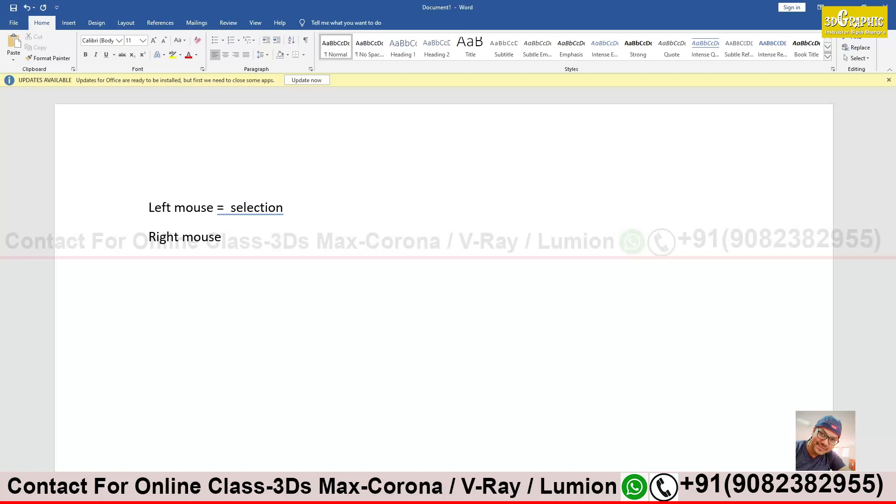
pyautogui.write(' = extra option')
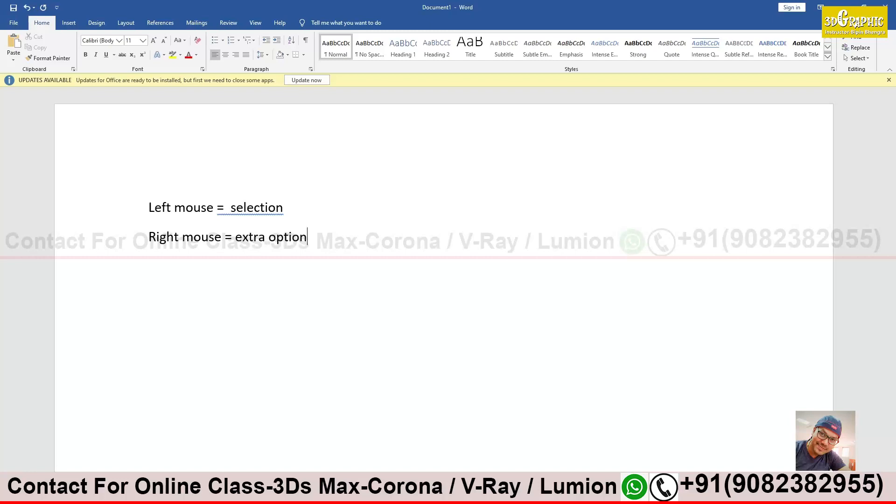
pyautogui.write(' for editmid')
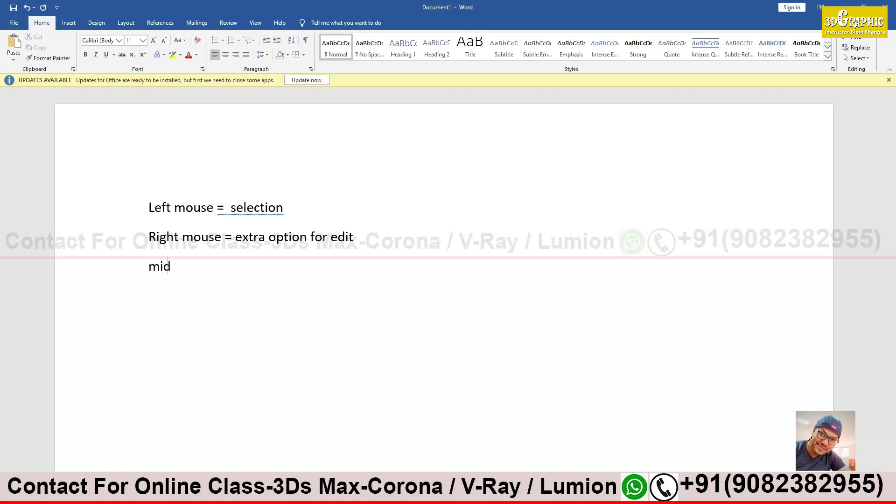
# - Complete the third line as "Middle mouse = pan viewport"
pyautogui.write('dle mouse')
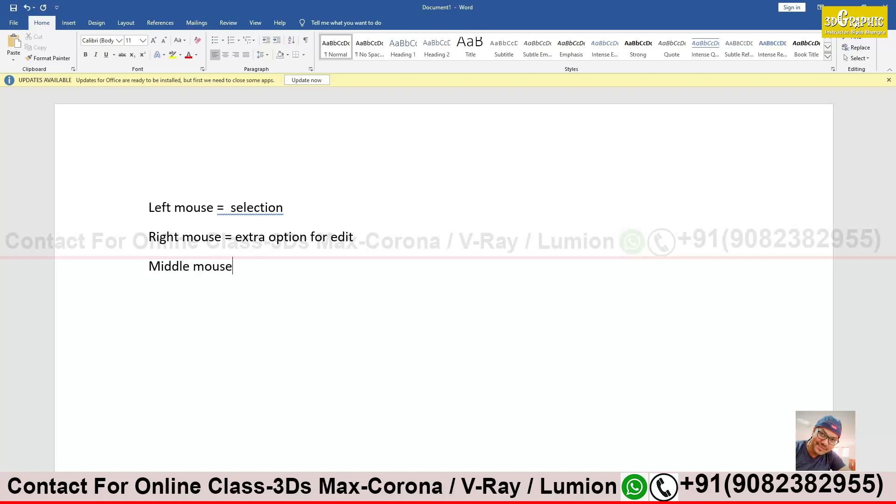
pyautogui.write(' = pan viewporrt')
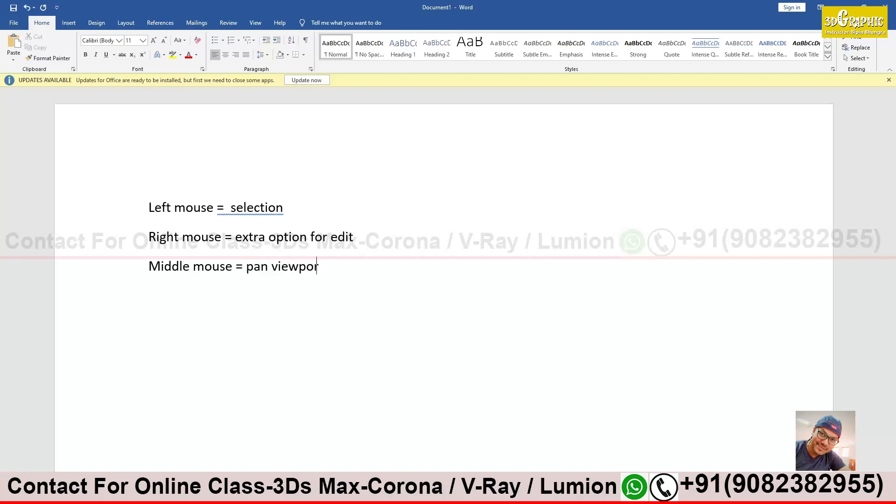
pyautogui.press('BackSpace')
pyautogui.press('BackSpace')
pyautogui.write('t')
# - Write "Alt + middle mouse =" on a fourth line, correcting the spelling of "mouse"
pyautogui.write('alt ')
pyautogui.write('=')
pyautogui.write('+ ')
pyautogui.write('middle moui')
pyautogui.write('se')
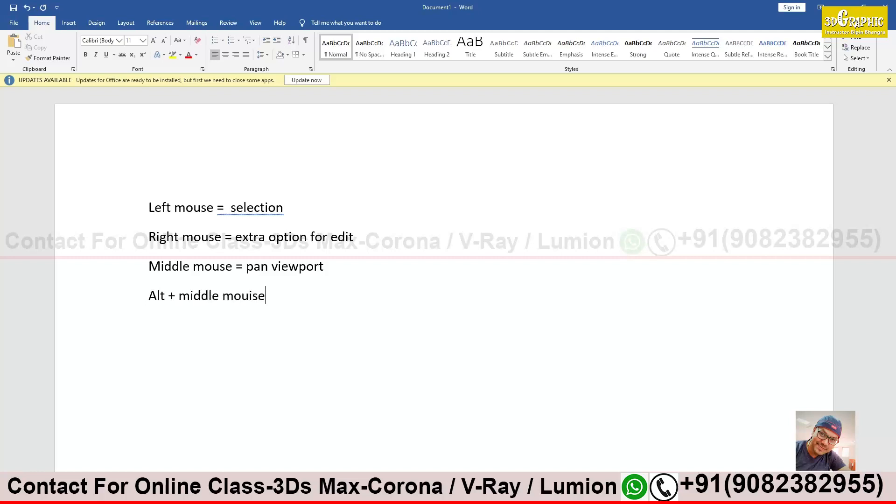
pyautogui.write(' =')
pyautogui.rightClick(256, 296)
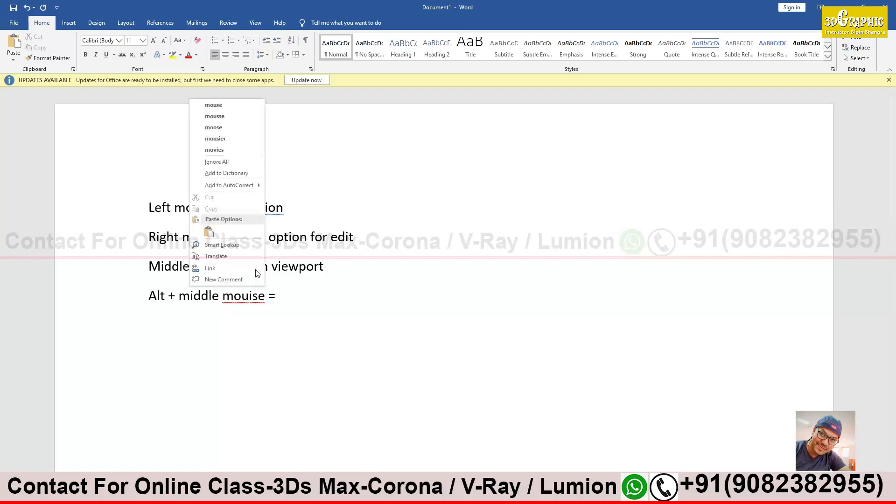
pyautogui.click(238, 106)
pyautogui.click(286, 323)
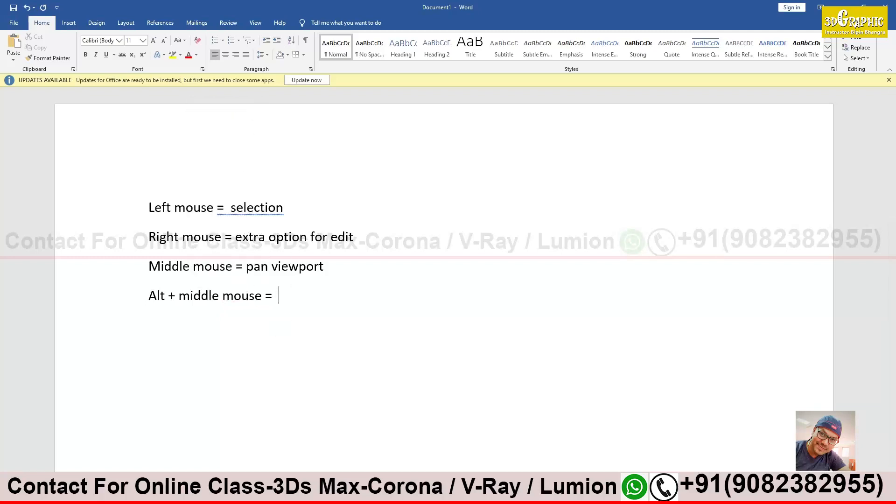
# - Complete the fourth line with "rotate view port" and apply the suggested spacing correction to "= rotate"
pyautogui.write('rotate view ')
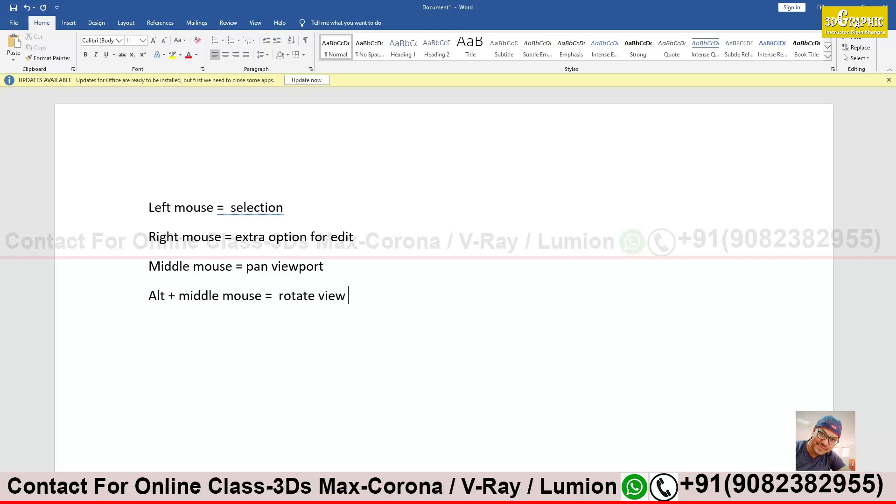
pyautogui.write('port')
pyautogui.press('Return')
pyautogui.keyDown('ctrl'); pyautogui.scroll(2, 266, 278); pyautogui.keyUp('ctrl')
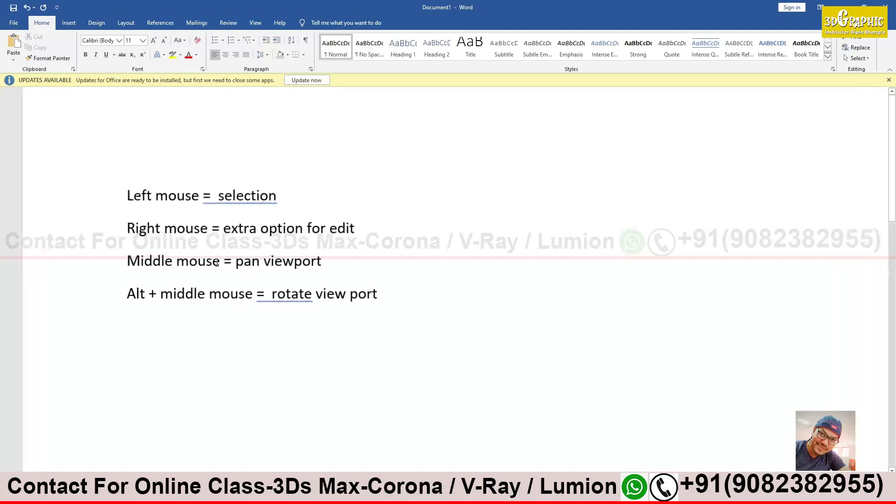
pyautogui.rightClick(256, 295)
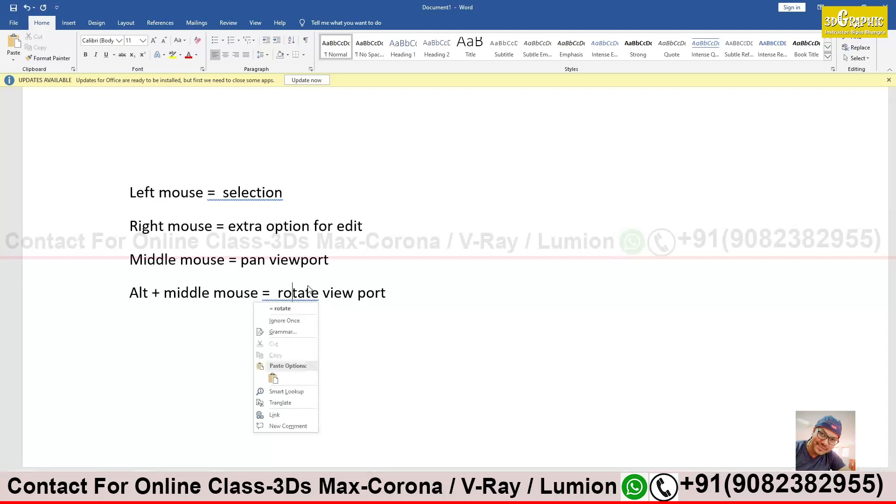
pyautogui.click(286, 309)
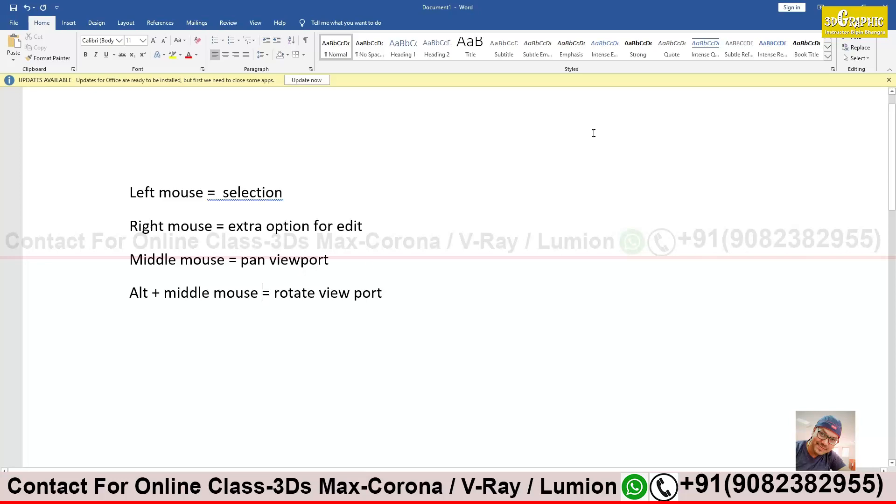
# - Switch to 3ds Max and orbit the Perspective view around the box, cylinder and teapots
pyautogui.click(843, 7)
pyautogui.moveTo(466, 360)
pyautogui.keyDown('alt'); pyautogui.mouseDown(button='middle')
pyautogui.moveTo(424, 329)
pyautogui.moveTo(497, 352)
pyautogui.moveTo(525, 345)
pyautogui.moveTo(476, 350)
pyautogui.moveTo(527, 349)
pyautogui.moveTo(472, 336)
pyautogui.moveTo(470, 347)
pyautogui.moveTo(453, 351)
pyautogui.moveTo(472, 349)
pyautogui.moveTo(458, 355)
pyautogui.mouseUp(button='middle'); pyautogui.keyUp('alt')
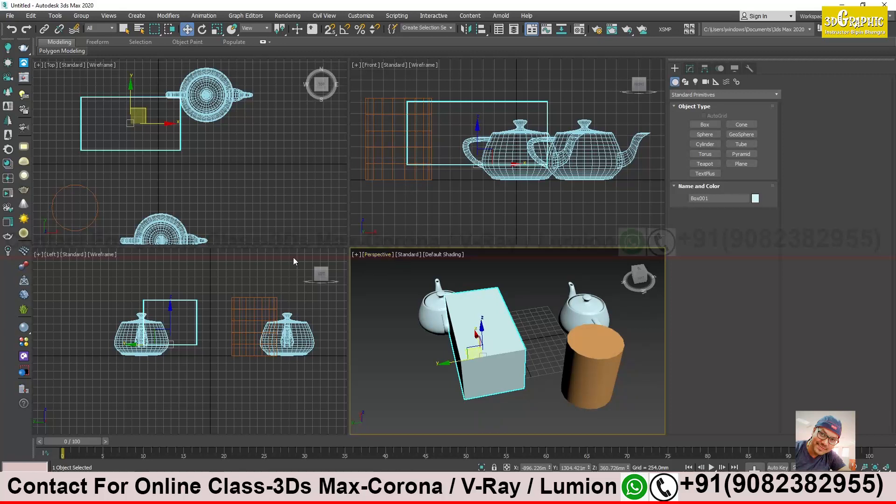
pyautogui.keyDown('alt'); pyautogui.moveTo(520, 318); pyautogui.dragTo(467, 324, button='middle'); pyautogui.keyUp('alt')
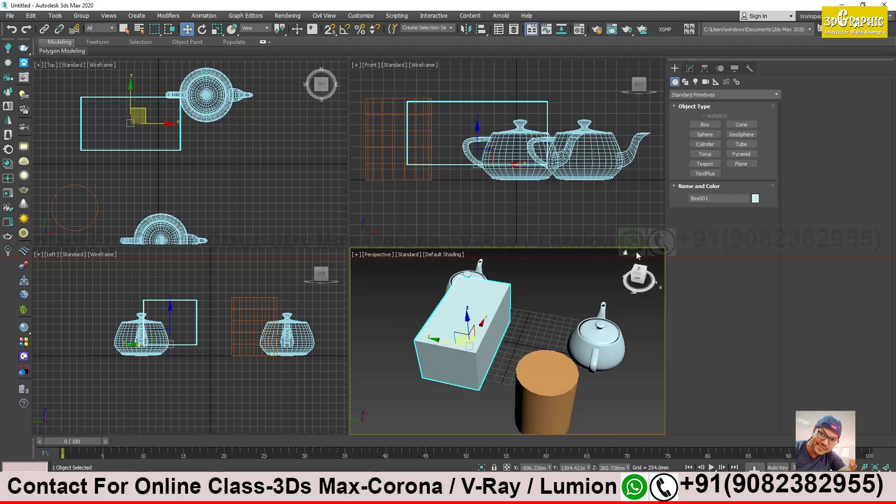
pyautogui.keyDown('alt'); pyautogui.moveTo(446, 310); pyautogui.dragTo(470, 319, button='middle'); pyautogui.keyUp('alt')
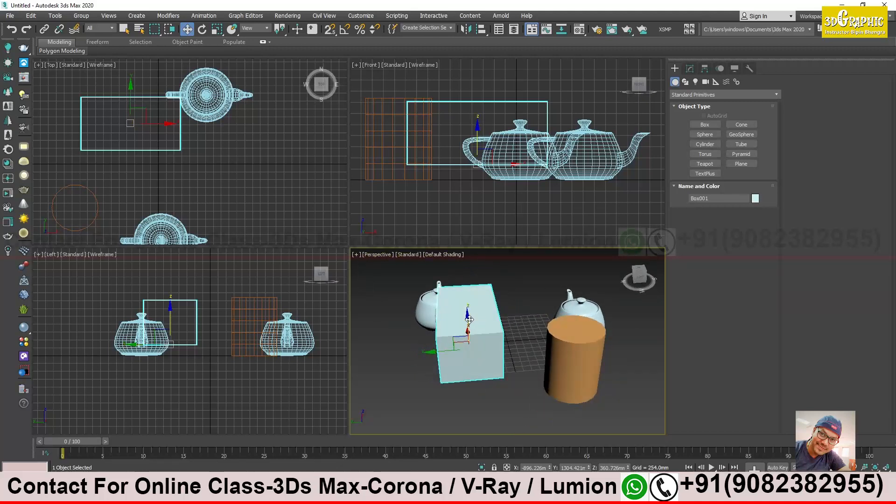
pyautogui.keyDown('alt'); pyautogui.moveTo(470, 319); pyautogui.dragTo(481, 323, button='middle'); pyautogui.keyUp('alt')
# - Maximize the Perspective viewport and orbit around to the opposite side of the objects
pyautogui.hotkey('alt', 'w')
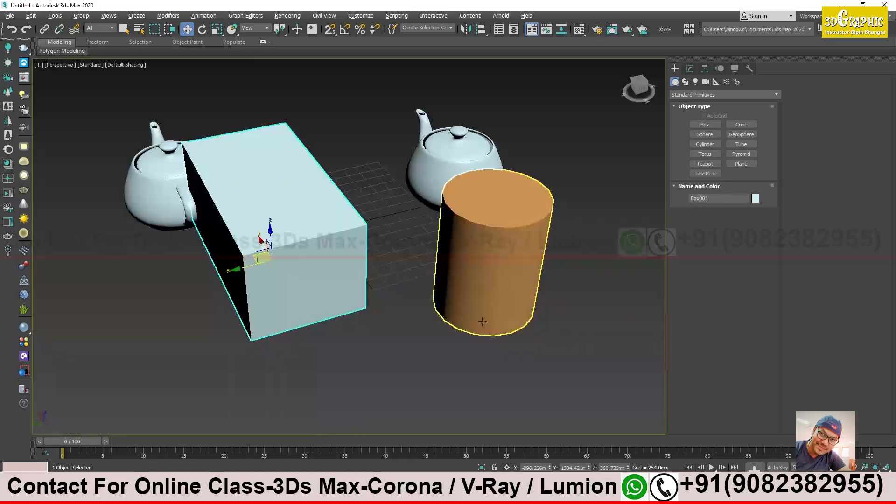
pyautogui.keyDown('alt'); pyautogui.moveTo(481, 322); pyautogui.dragTo(348, 285, button='middle'); pyautogui.keyUp('alt')
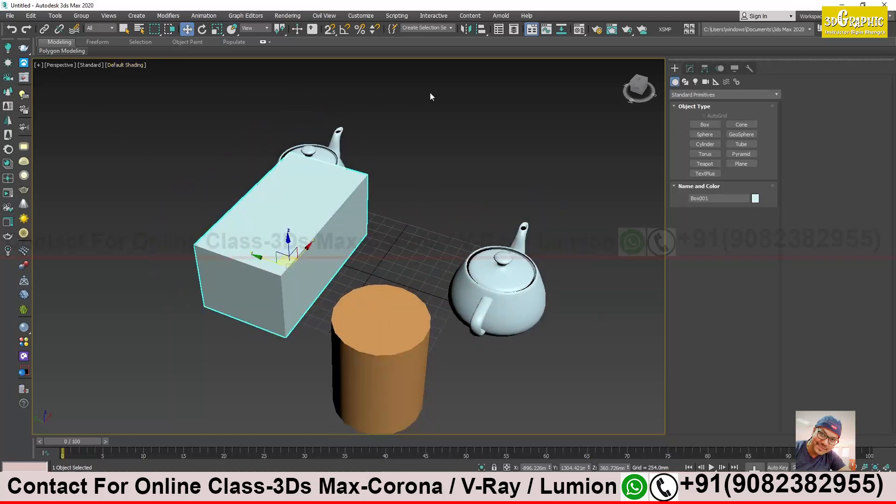
pyautogui.keyDown('alt'); pyautogui.moveTo(383, 252); pyautogui.dragTo(181, 265, button='middle'); pyautogui.keyUp('alt')
pyautogui.keyDown('alt'); pyautogui.moveTo(411, 243); pyautogui.dragTo(299, 255, button='middle'); pyautogui.keyUp('alt')
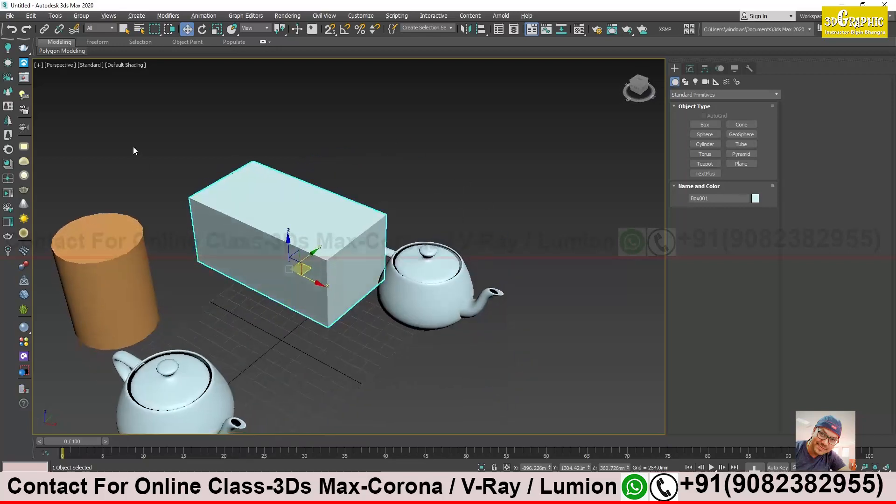
pyautogui.keyDown('alt'); pyautogui.moveTo(196, 294); pyautogui.dragTo(285, 290, button='middle'); pyautogui.keyUp('alt')
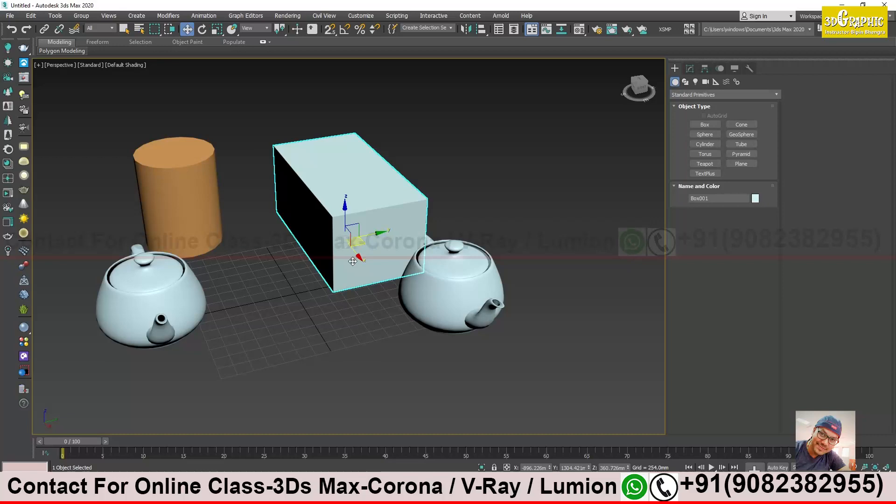
# - Return to the four-viewport layout, then maximize and restore the Front and Top viewports in turn
pyautogui.hotkey('alt', 'w')
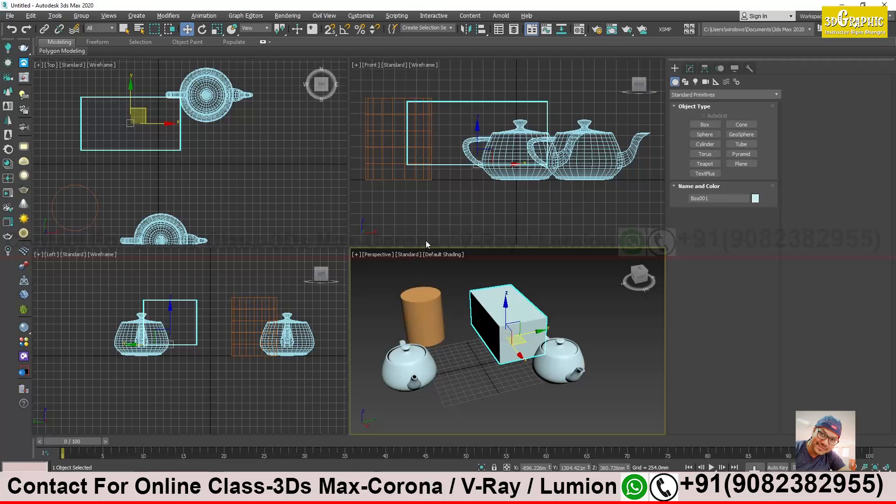
pyautogui.hotkey('alt', 'w')
pyautogui.hotkey('alt', 'w')
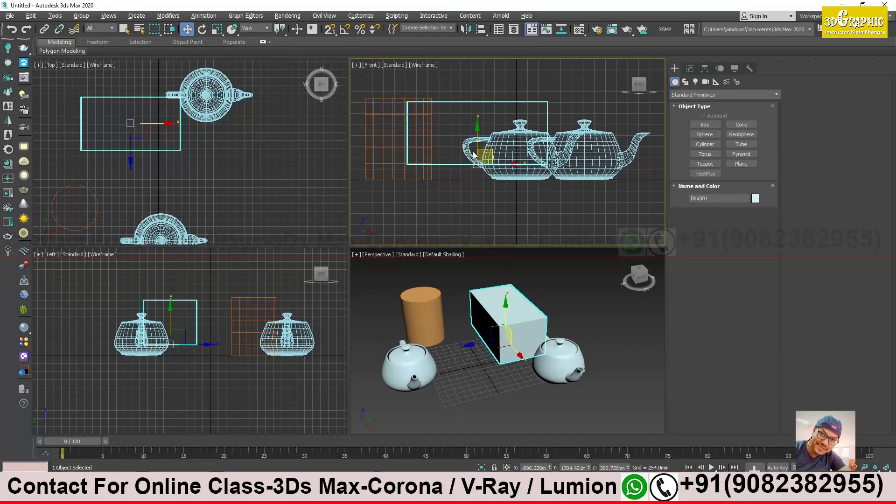
pyautogui.hotkey('alt', 'w')
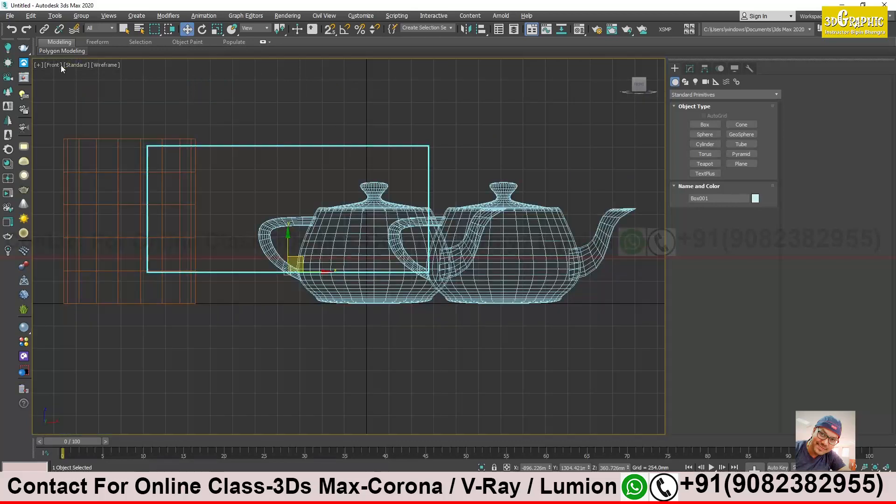
pyautogui.hotkey('alt', 'w')
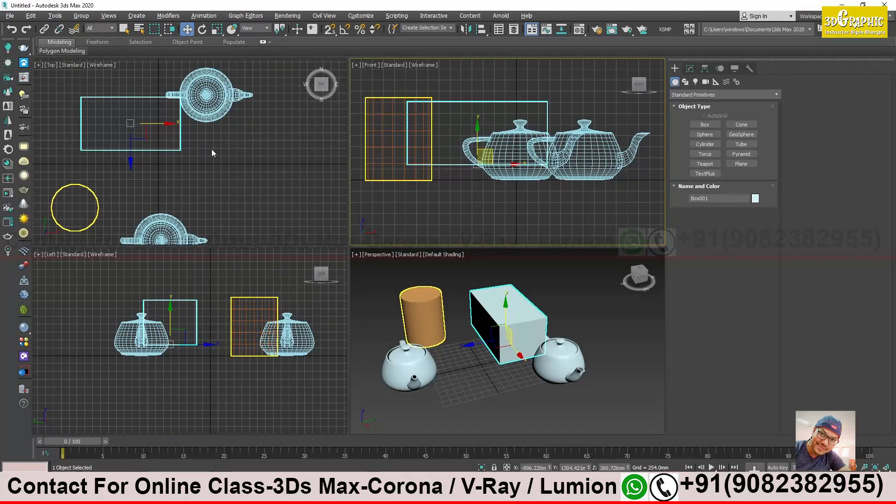
pyautogui.hotkey('alt', 'w')
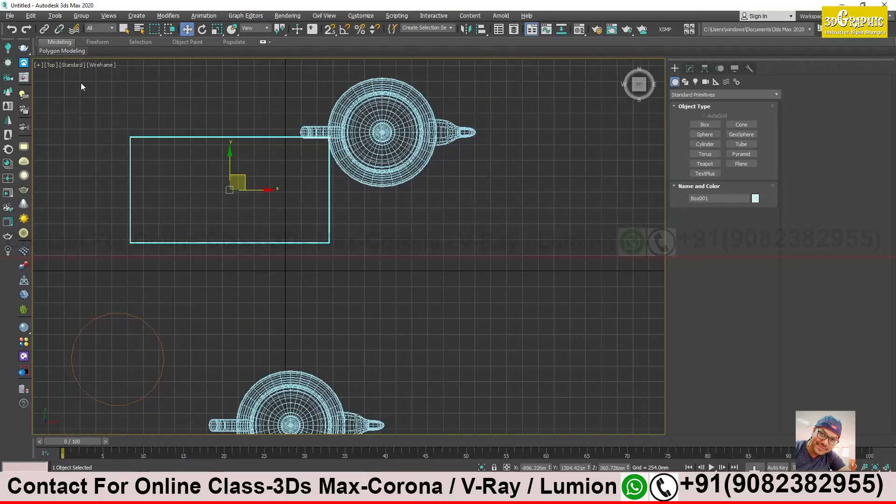
pyautogui.hotkey('alt', 'w')
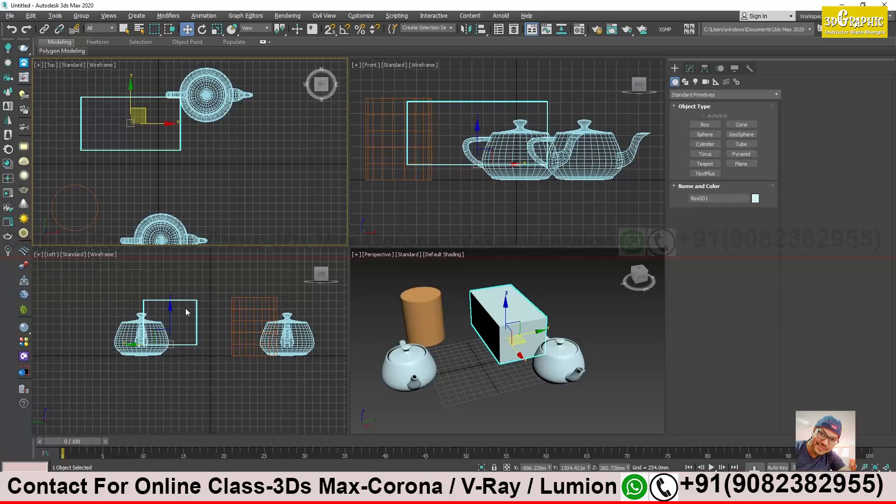
# - Maximize and restore the Left viewport, panning its view, and do the same with the Perspective viewport
pyautogui.hotkey('alt', 'w')
pyautogui.moveTo(424, 262); pyautogui.dragTo(374, 265, button='middle')
pyautogui.hotkey('alt', 'w')
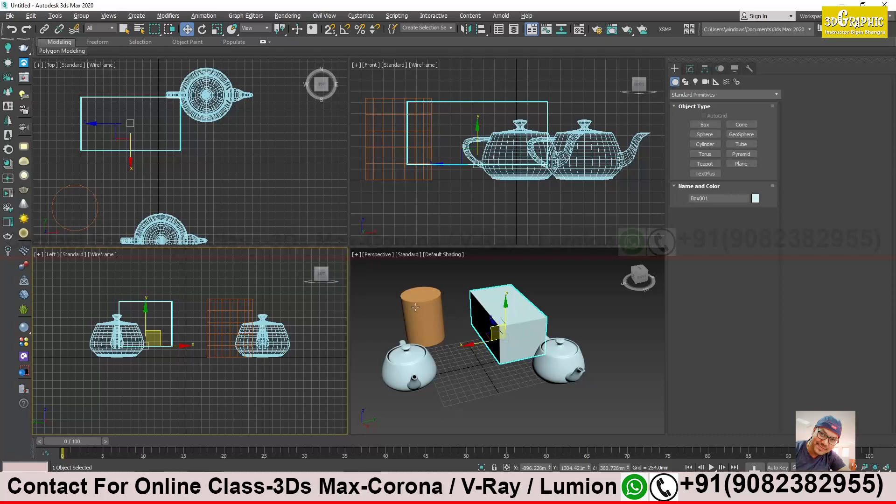
pyautogui.hotkey('alt', 'w')
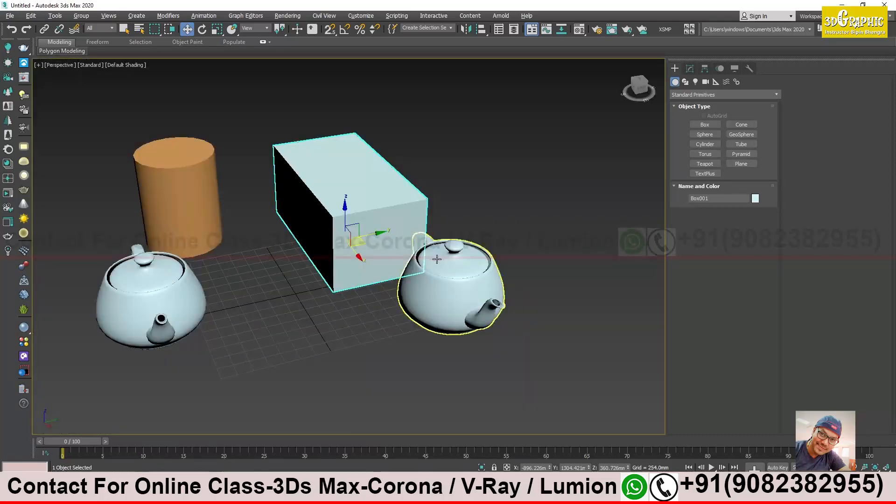
pyautogui.hotkey('alt', 'w')
pyautogui.moveTo(510, 329); pyautogui.dragTo(446, 333, button='middle')
# - Switch to Word and add the line "Alt + w = maximize viewport", correcting the spelling of "maximize"
pyautogui.click(278, 494)
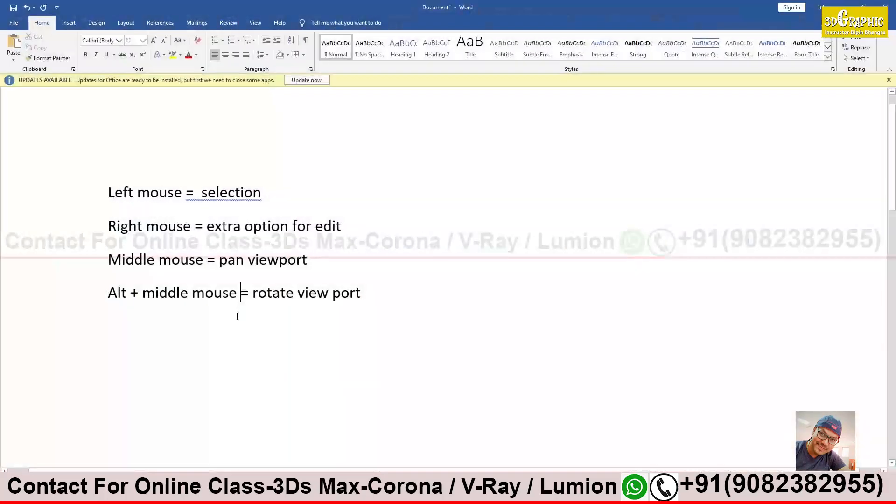
pyautogui.press('Return')
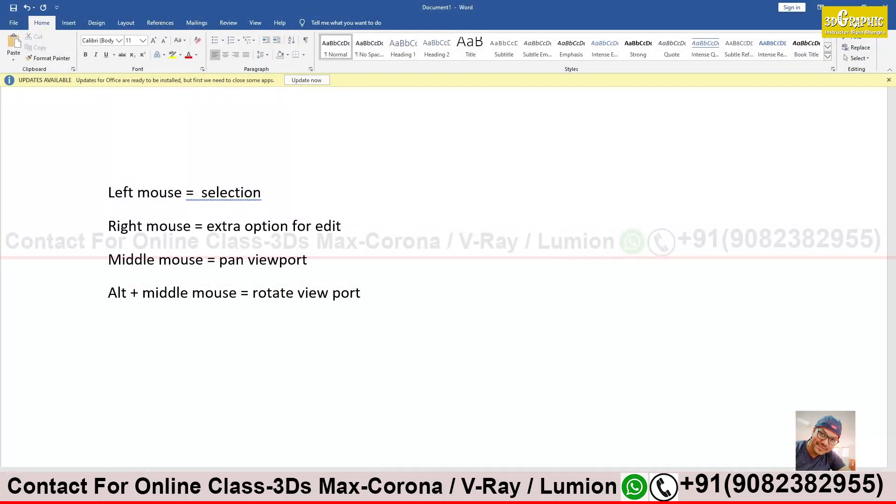
pyautogui.write('alt')
pyautogui.write(' + w = ')
pyautogui.write('ma')
pyautogui.write('xim')
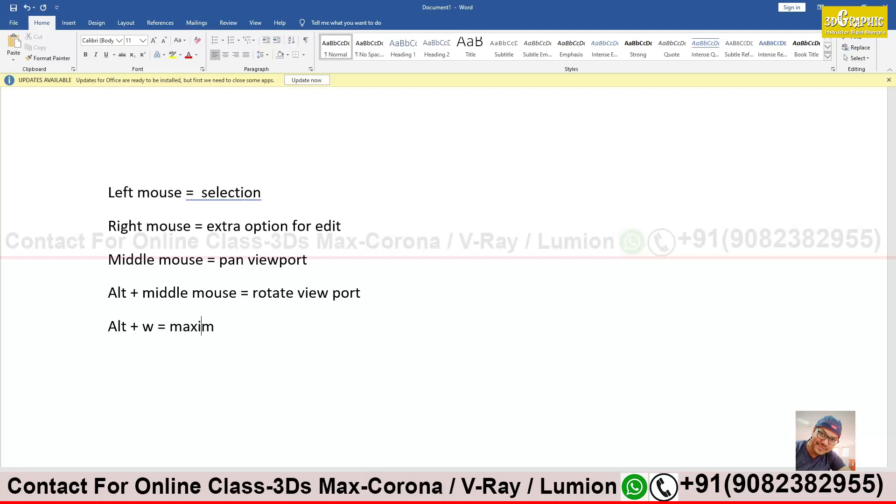
pyautogui.write('ise viewport')
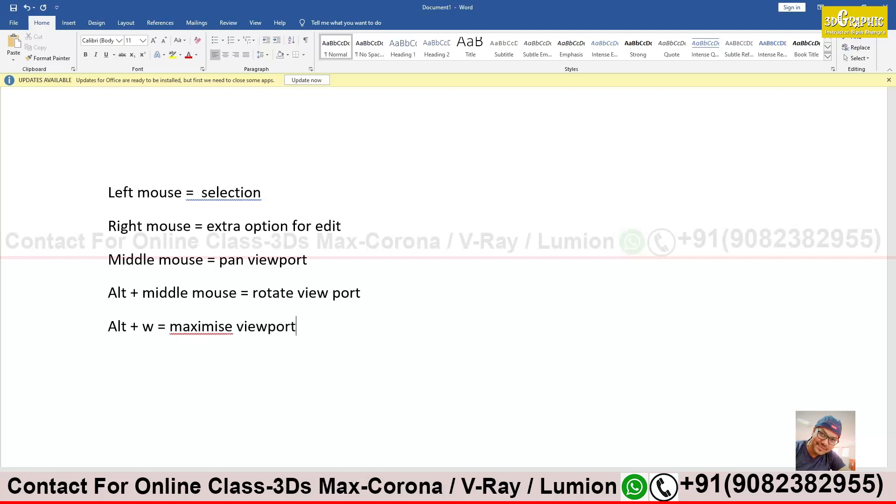
pyautogui.rightClick(214, 326)
pyautogui.click(205, 134)
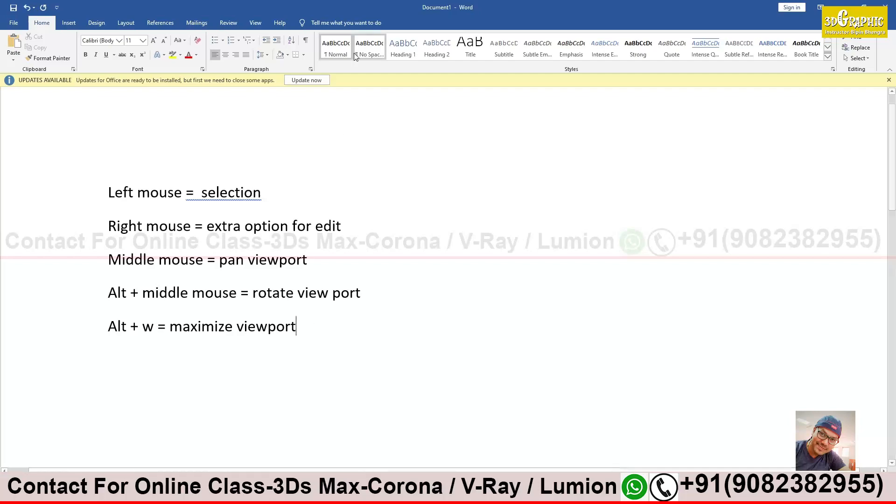
# - Switch to 3ds Max, create a sphere with a radius of about 678 mm between the front teapot and the box, and activate the Move tool
pyautogui.click(843, 6)
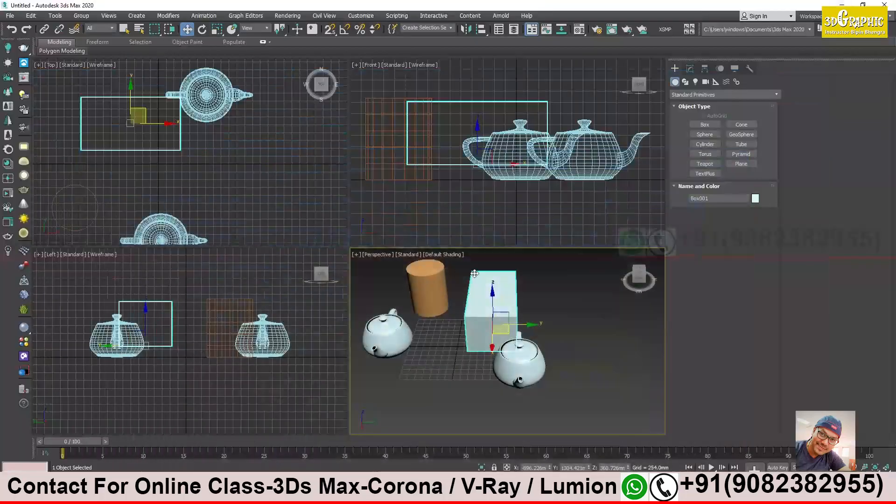
pyautogui.keyDown('alt'); pyautogui.moveTo(500, 330); pyautogui.dragTo(471, 337, button='middle'); pyautogui.keyUp('alt')
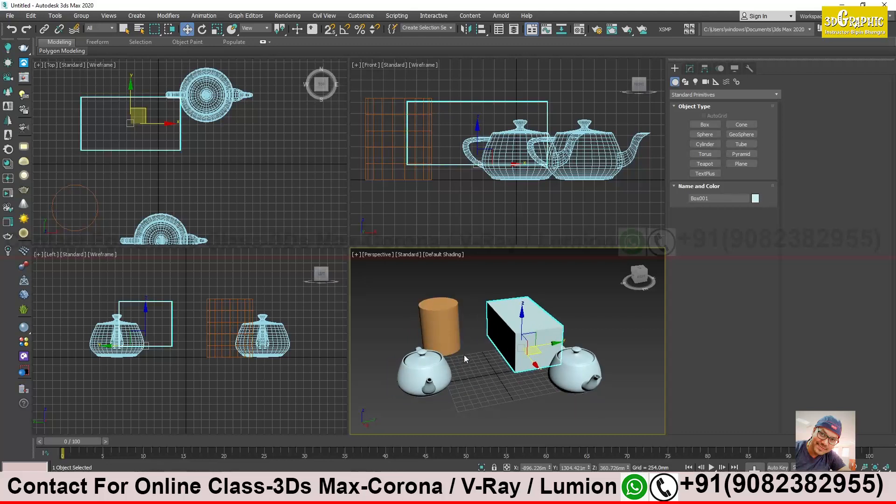
pyautogui.moveTo(464, 354)
pyautogui.keyDown('alt'); pyautogui.mouseDown(button='middle')
pyautogui.moveTo(475, 337)
pyautogui.moveTo(466, 344)
pyautogui.mouseUp(button='middle'); pyautogui.keyUp('alt')
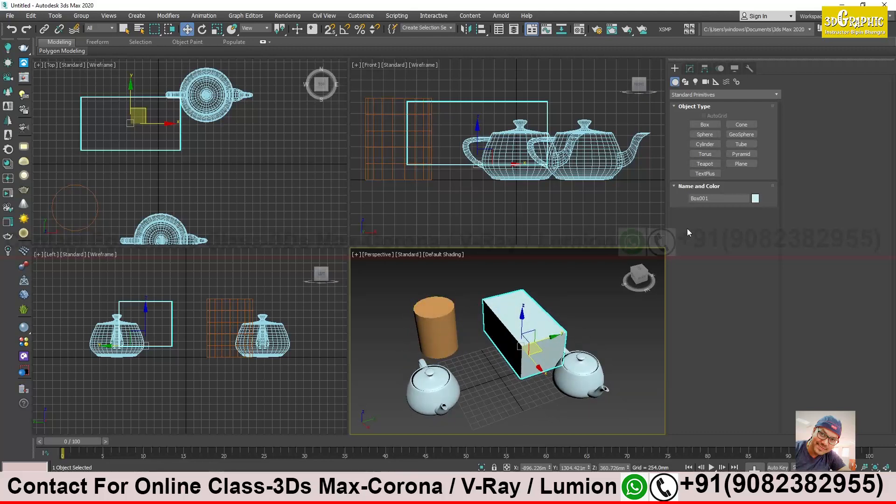
pyautogui.click(713, 134)
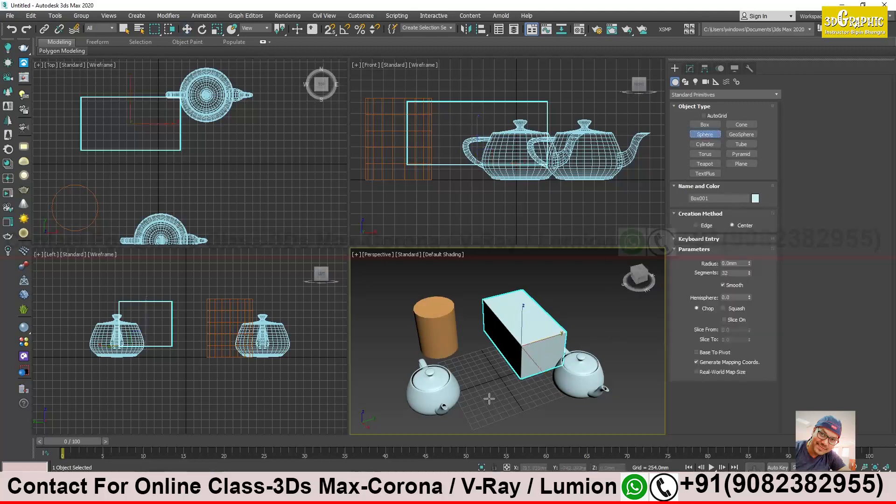
pyautogui.moveTo(488, 377); pyautogui.dragTo(497, 383)
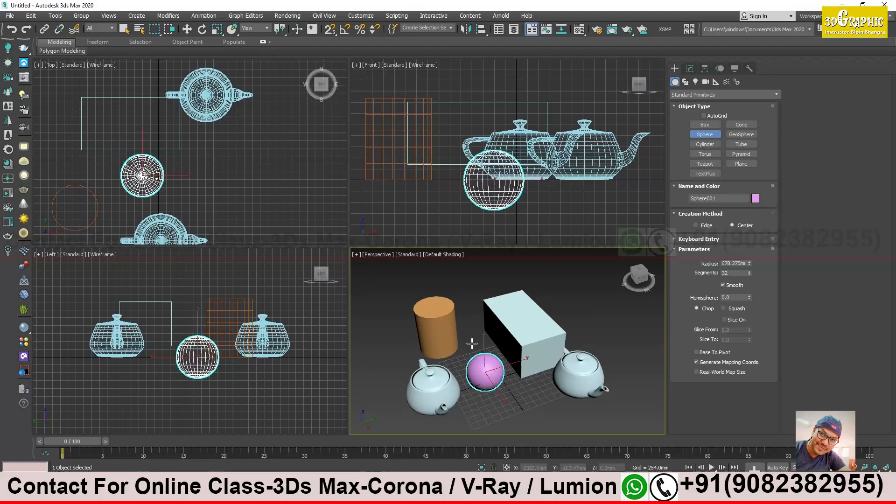
pyautogui.moveTo(495, 322)
pyautogui.keyDown('alt'); pyautogui.mouseDown(button='middle')
pyautogui.moveTo(443, 316)
pyautogui.moveTo(495, 323)
pyautogui.mouseUp(button='middle'); pyautogui.keyUp('alt')
pyautogui.press('w')
pyautogui.click(505, 325)
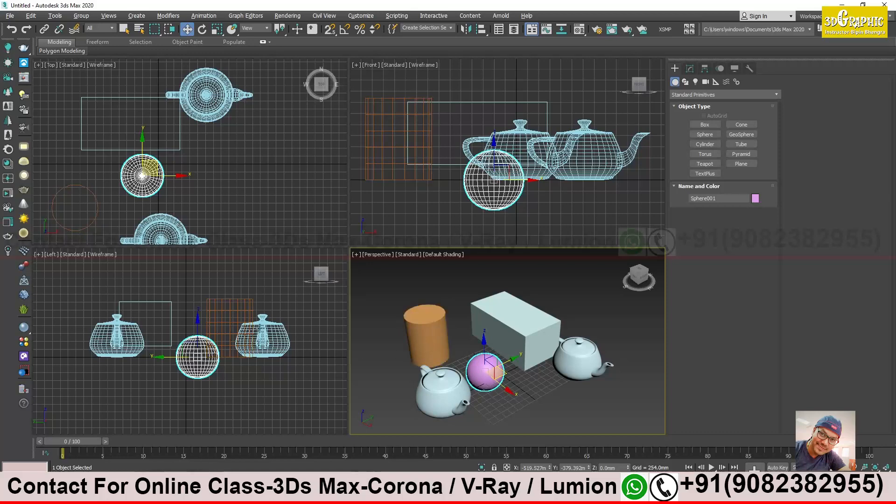
# - Maximize the Top viewport and bring the sphere and both teapots into view
pyautogui.rightClick(254, 204)
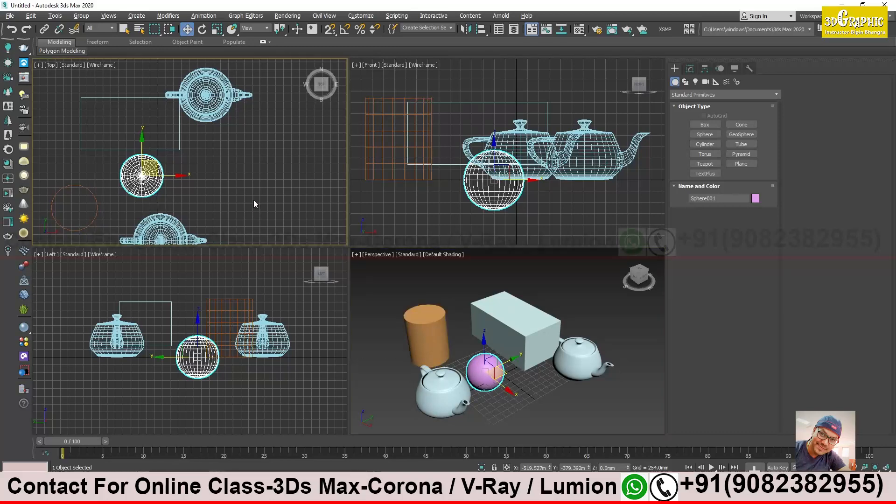
pyautogui.hotkey('alt', 'w')
pyautogui.moveTo(452, 267); pyautogui.dragTo(445, 216, button='middle')
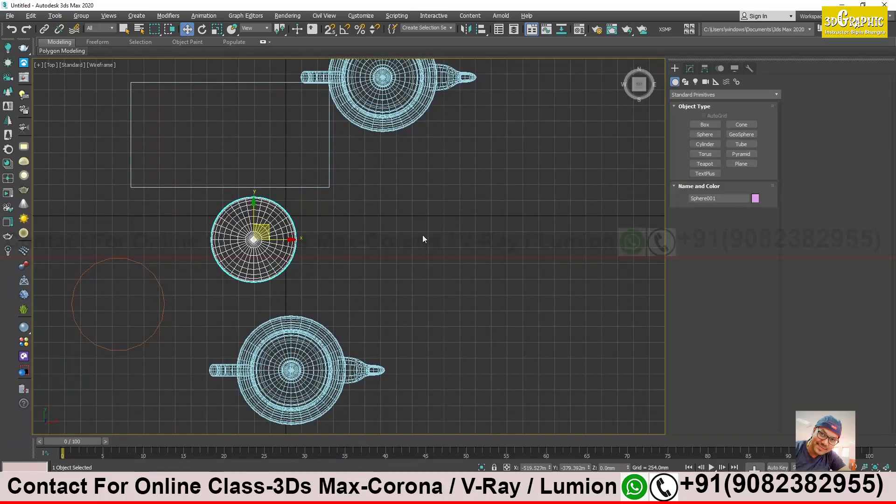
# - Orbit the maximized Top viewport into an orthographic view and examine the objects from several angles, from low side views to overhead
pyautogui.moveTo(335, 270); pyautogui.dragTo(354, 281, button='middle')
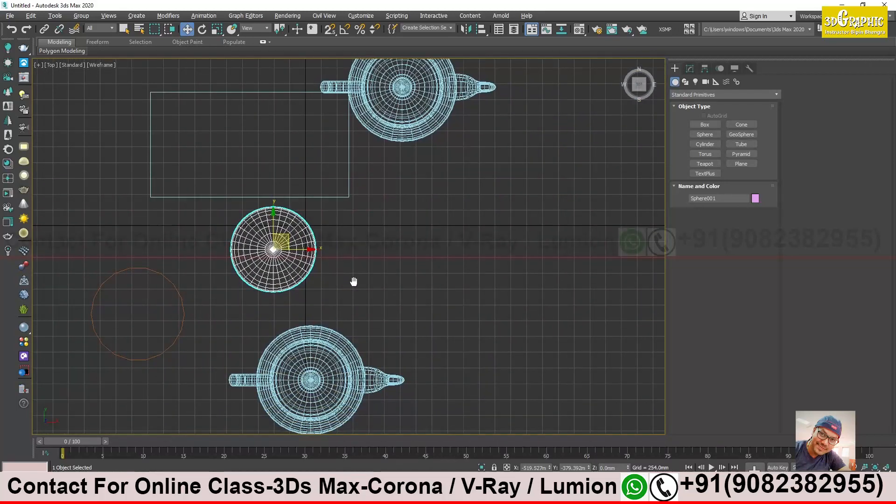
pyautogui.keyDown('alt'); pyautogui.moveTo(371, 306); pyautogui.dragTo(394, 239, button='middle'); pyautogui.keyUp('alt')
pyautogui.keyDown('alt'); pyautogui.moveTo(226, 350); pyautogui.dragTo(231, 339, button='middle'); pyautogui.keyUp('alt')
pyautogui.keyDown('alt'); pyautogui.moveTo(500, 139); pyautogui.dragTo(485, 156, button='middle'); pyautogui.keyUp('alt')
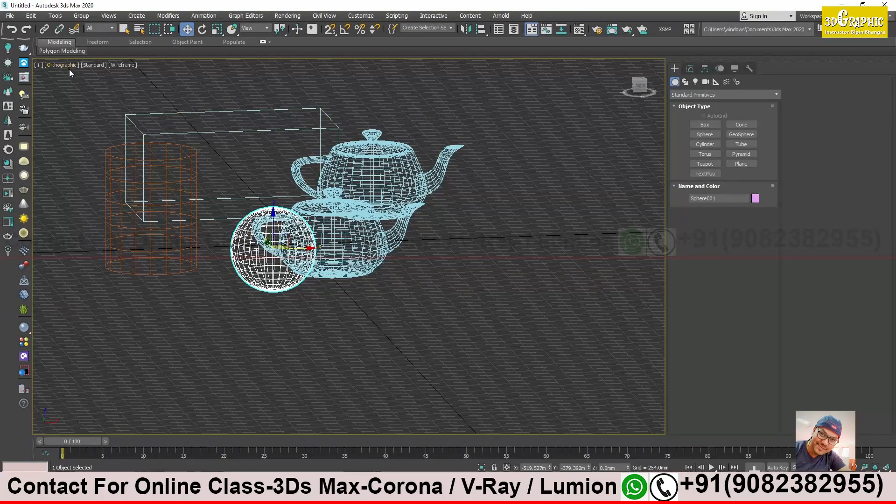
pyautogui.moveTo(276, 156)
pyautogui.keyDown('alt'); pyautogui.mouseDown(button='middle')
pyautogui.moveTo(300, 194)
pyautogui.moveTo(262, 168)
pyautogui.moveTo(275, 164)
pyautogui.mouseUp(button='middle'); pyautogui.keyUp('alt')
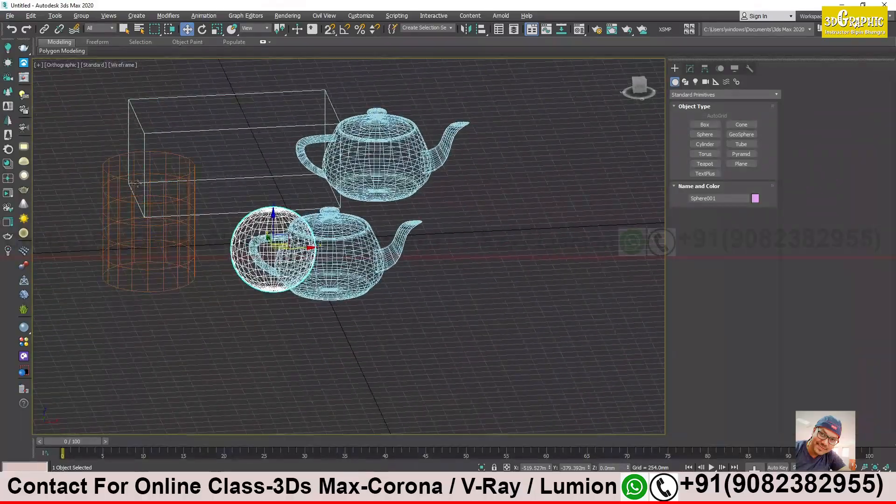
pyautogui.moveTo(322, 222)
pyautogui.keyDown('alt'); pyautogui.mouseDown(button='middle')
pyautogui.moveTo(476, 218)
pyautogui.moveTo(312, 212)
pyautogui.mouseUp(button='middle'); pyautogui.keyUp('alt')
pyautogui.keyDown('alt'); pyautogui.moveTo(219, 127); pyautogui.dragTo(218, 192, button='middle'); pyautogui.keyUp('alt')
pyautogui.keyDown('alt'); pyautogui.moveTo(366, 202); pyautogui.dragTo(277, 188, button='middle'); pyautogui.keyUp('alt')
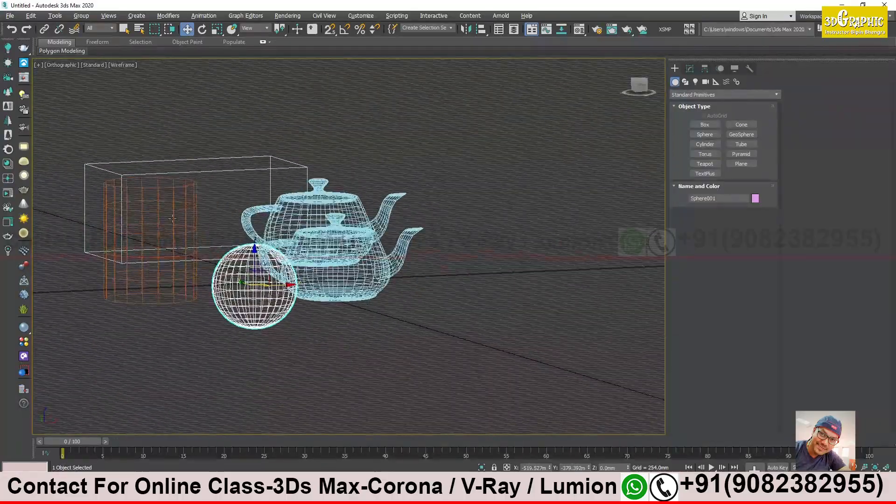
pyautogui.keyDown('alt'); pyautogui.moveTo(172, 214); pyautogui.dragTo(244, 253, button='middle'); pyautogui.keyUp('alt')
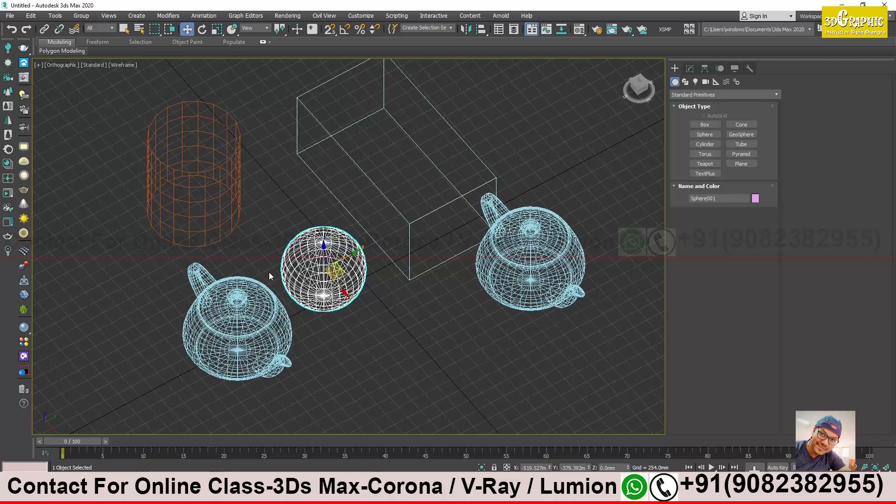
pyautogui.keyDown('alt'); pyautogui.moveTo(106, 266); pyautogui.dragTo(164, 239, button='middle'); pyautogui.keyUp('alt')
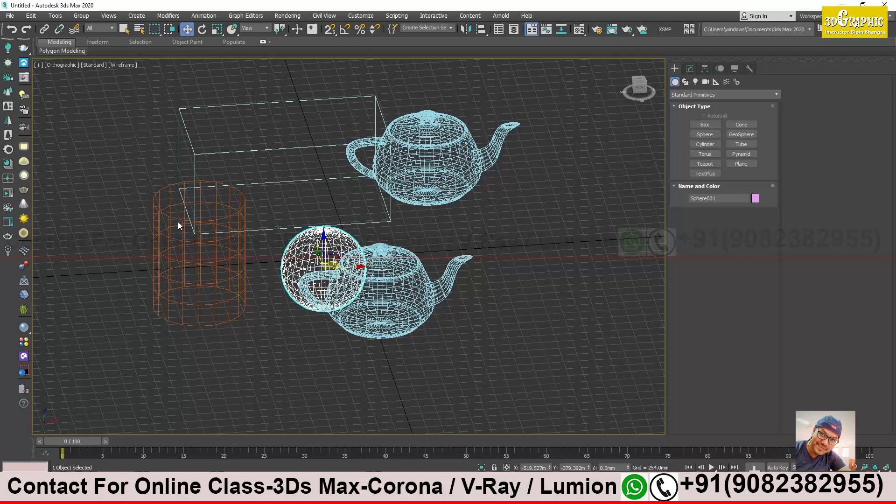
pyautogui.moveTo(180, 222)
pyautogui.keyDown('alt'); pyautogui.mouseDown(button='middle')
pyautogui.moveTo(159, 232)
pyautogui.moveTo(181, 221)
pyautogui.mouseUp(button='middle'); pyautogui.keyUp('alt')
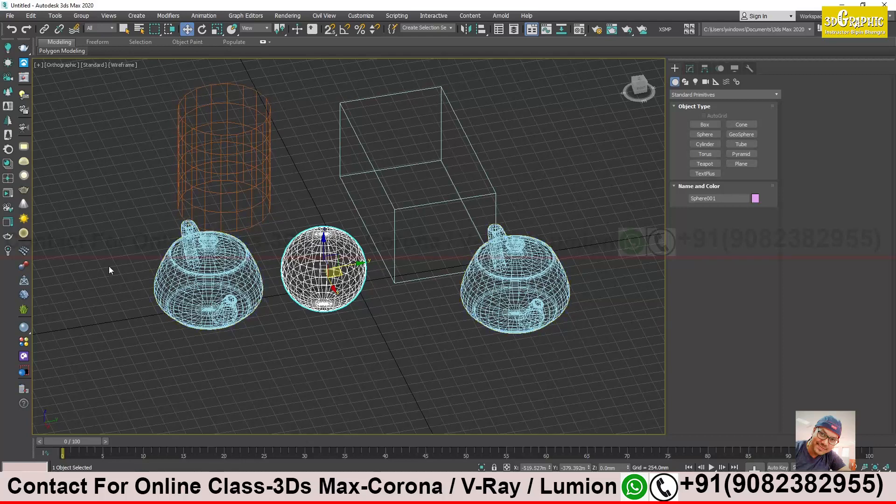
pyautogui.keyDown('alt'); pyautogui.moveTo(106, 195); pyautogui.dragTo(74, 104, button='middle'); pyautogui.keyUp('alt')
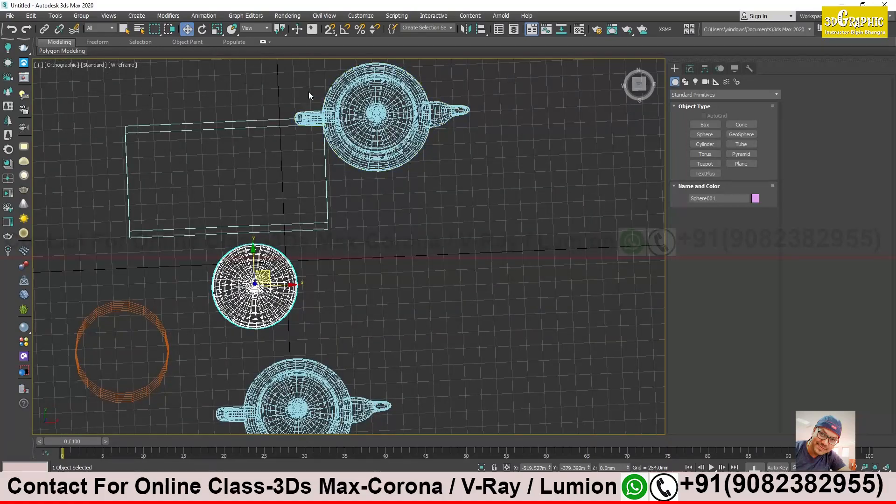
# - Return the orbited viewport to the Top view and centre the sphere in it
pyautogui.moveTo(268, 109); pyautogui.dragTo(266, 113, button='middle')
pyautogui.press('t')
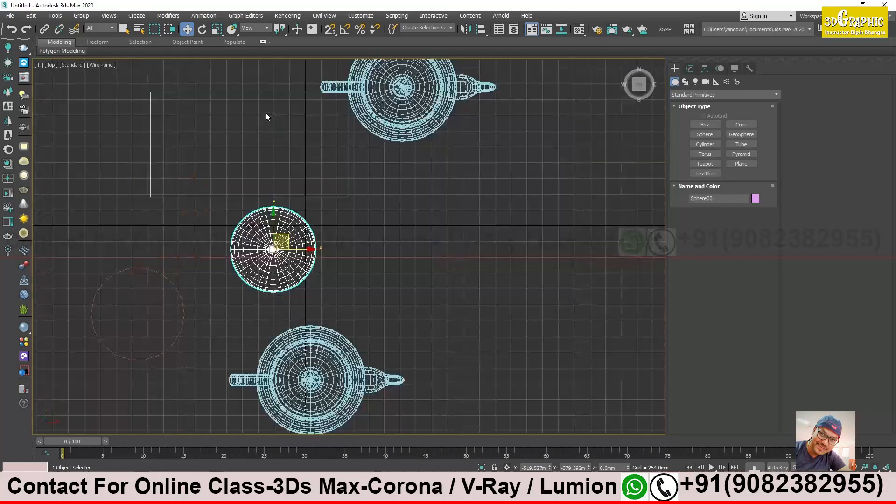
pyautogui.scroll(1, 265, 113)
pyautogui.moveTo(316, 190); pyautogui.dragTo(367, 187, button='middle')
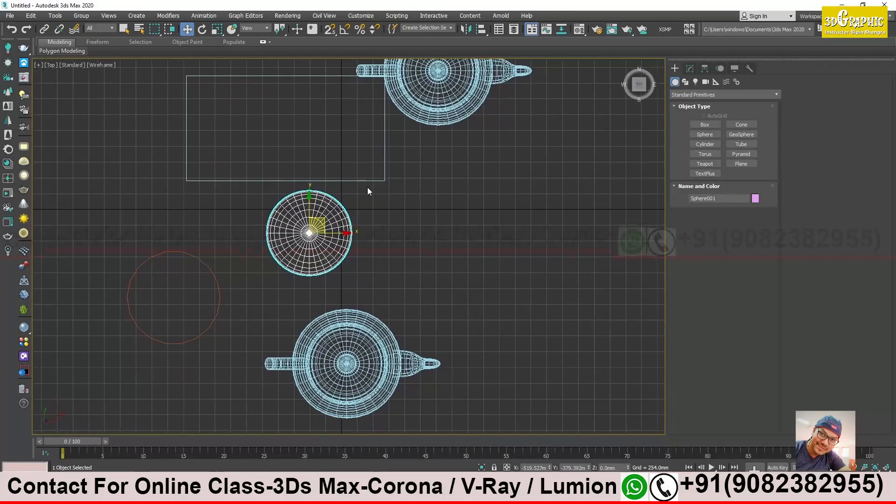
# - Switch to Word and add the lines "Ctri + z = undo object changes" and "Shift + z = undo viewport changes"
pyautogui.click(269, 494)
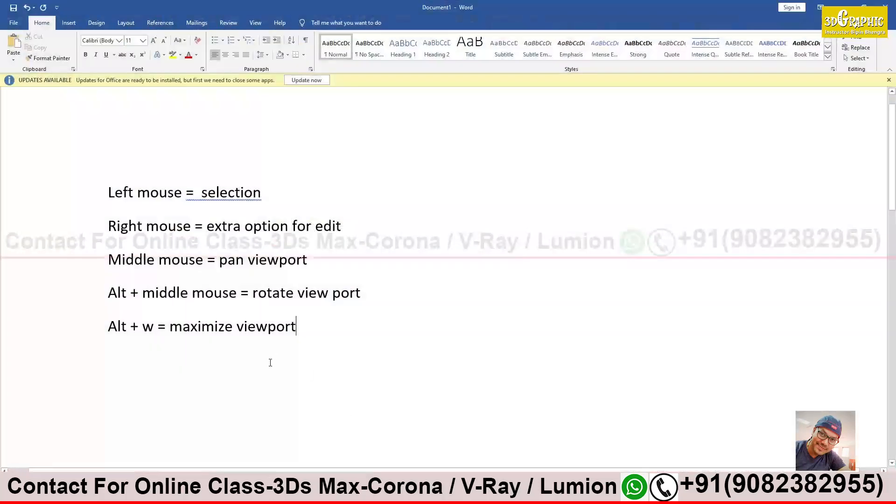
pyautogui.press('Return')
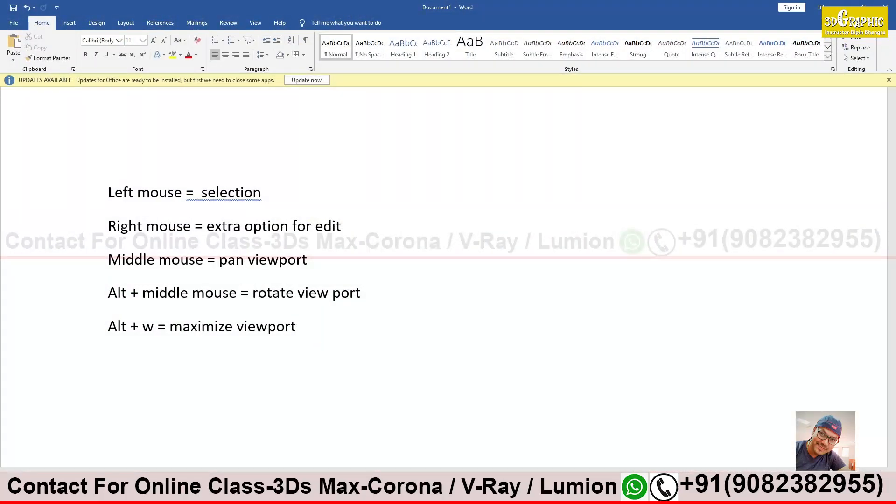
pyautogui.write('ctri + z = undo')
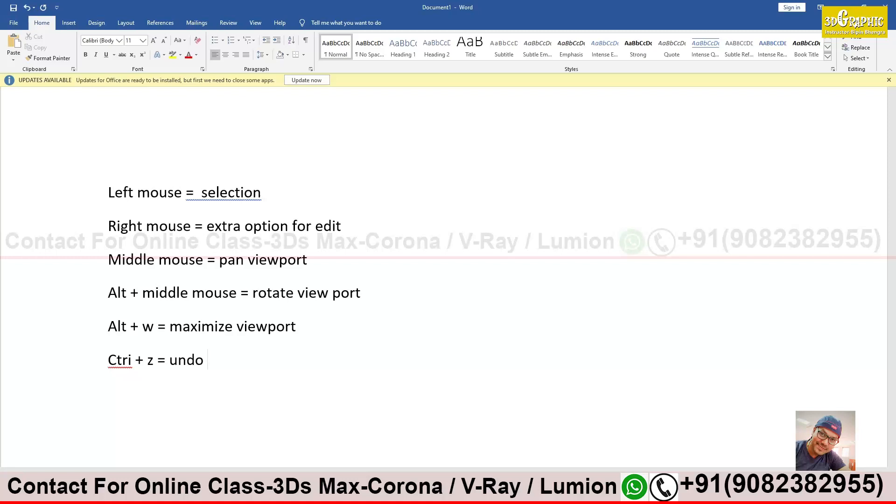
pyautogui.write('object changes')
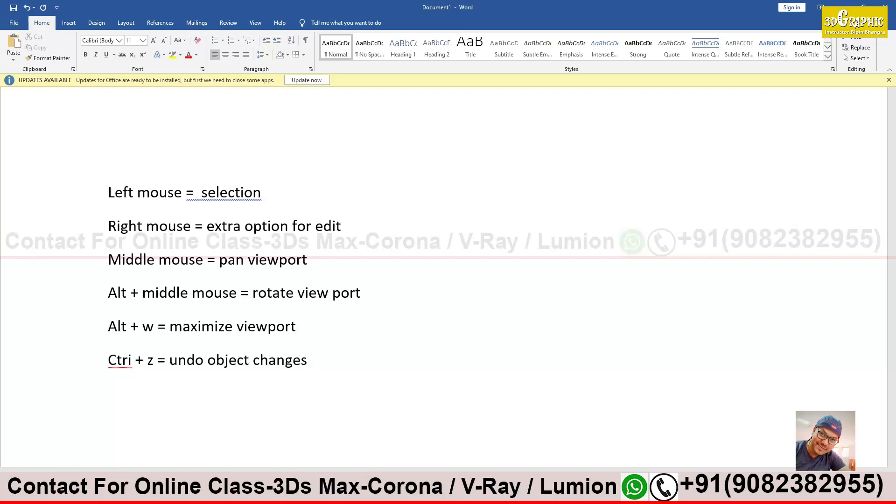
pyautogui.write('shift + z = undo')
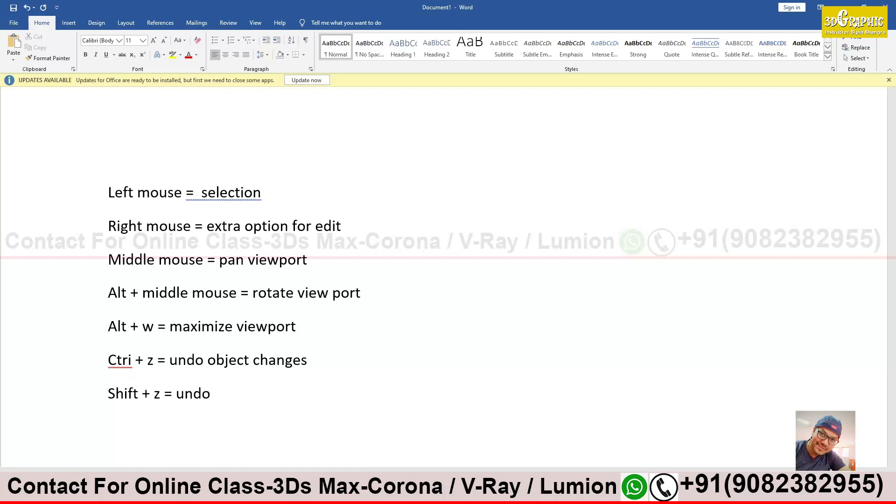
pyautogui.write(' viewport changes')
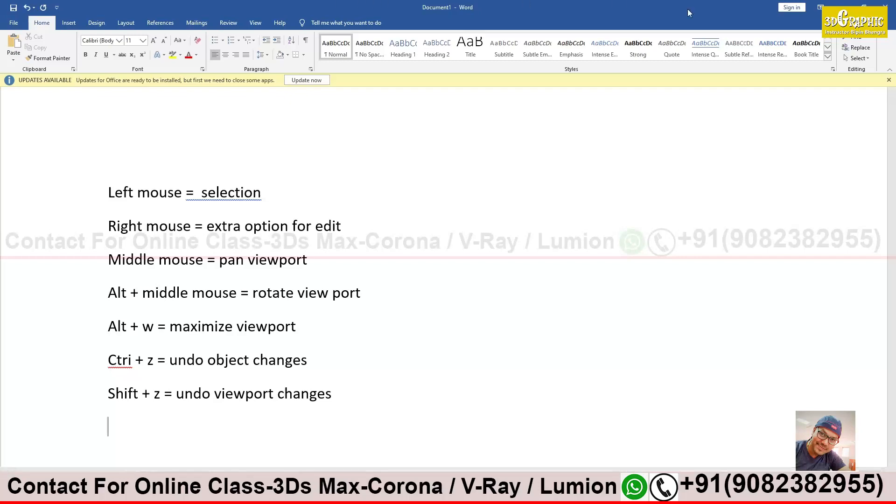
# - Switch to 3ds Max, restore the four-viewport layout, and maximize the Perspective viewport with the box and cylinder facing the viewer
pyautogui.click(843, 4)
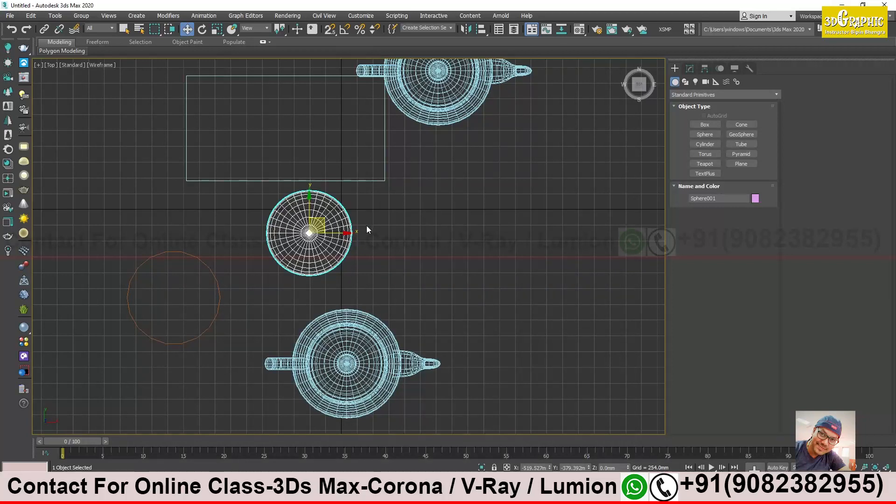
pyautogui.hotkey('alt', 'w')
pyautogui.rightClick(404, 255)
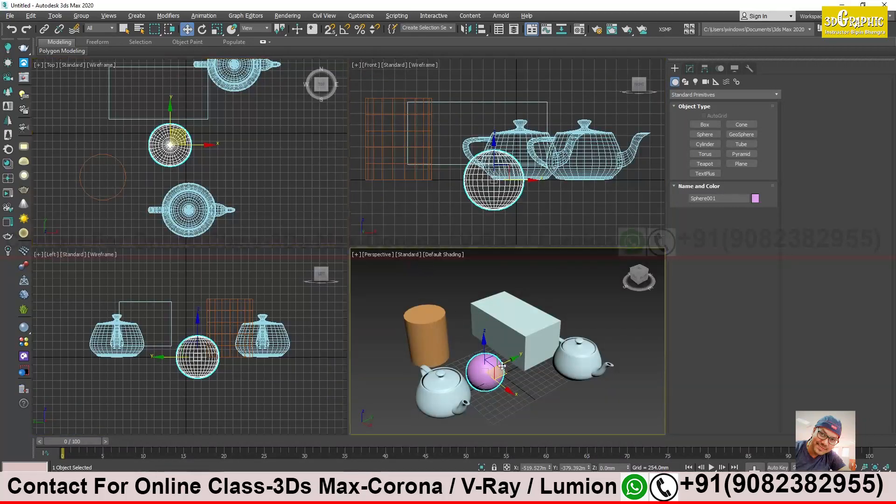
pyautogui.hotkey('alt', 'w')
pyautogui.keyDown('alt'); pyautogui.moveTo(380, 330); pyautogui.dragTo(227, 358, button='middle'); pyautogui.keyUp('alt')
# - Move the box far away from the teapots and the sphere far off on the opposite side, to about X 12006, Y -32666 mm
pyautogui.click(392, 366)
pyautogui.click(339, 298)
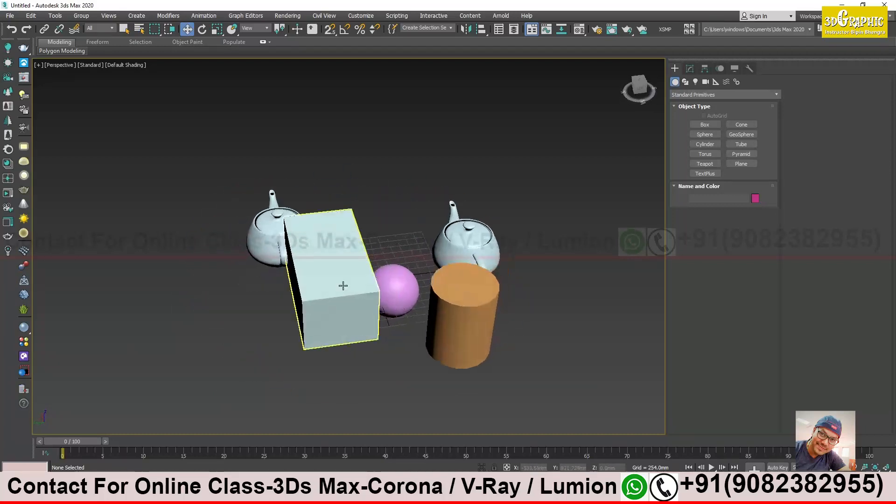
pyautogui.scroll(-10, 331, 338)
pyautogui.moveTo(349, 286); pyautogui.dragTo(68, 351)
pyautogui.click(363, 290)
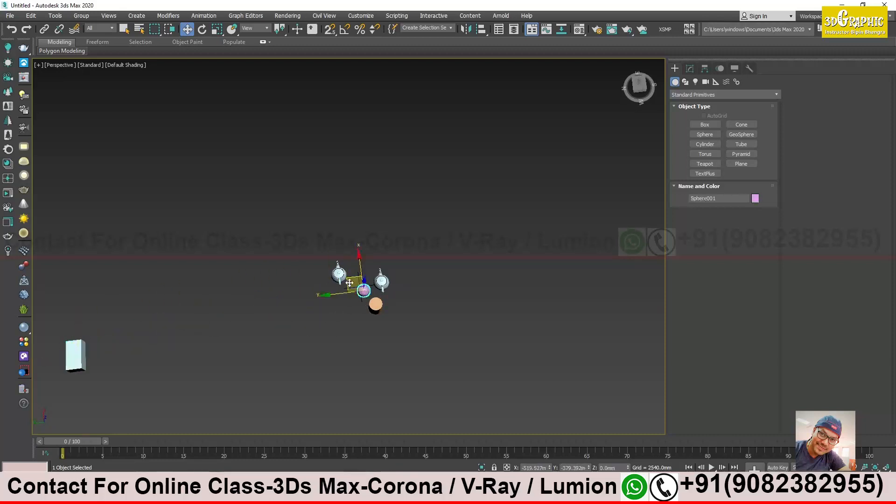
pyautogui.moveTo(351, 280); pyautogui.dragTo(565, 169)
# - Frame the selected sphere in the Perspective viewport, then clear the selection and frame all objects
pyautogui.keyDown('alt'); pyautogui.moveTo(371, 340); pyautogui.dragTo(384, 305, button='middle'); pyautogui.keyUp('alt')
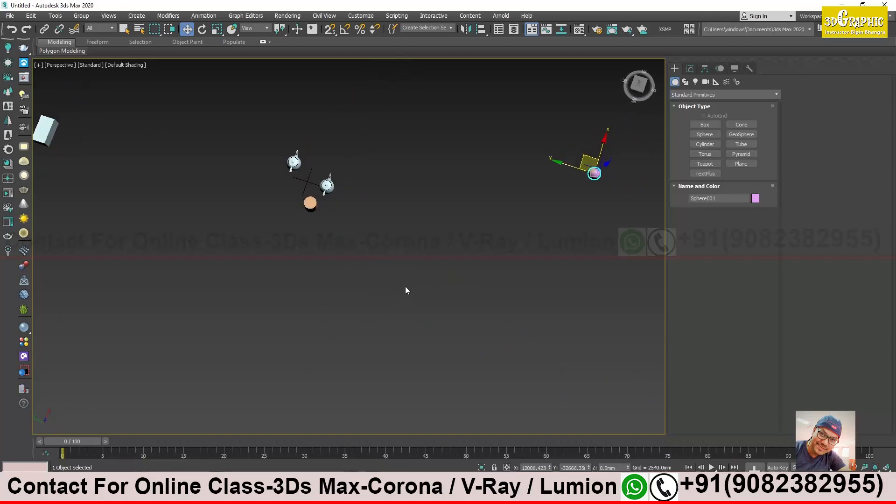
pyautogui.press('z')
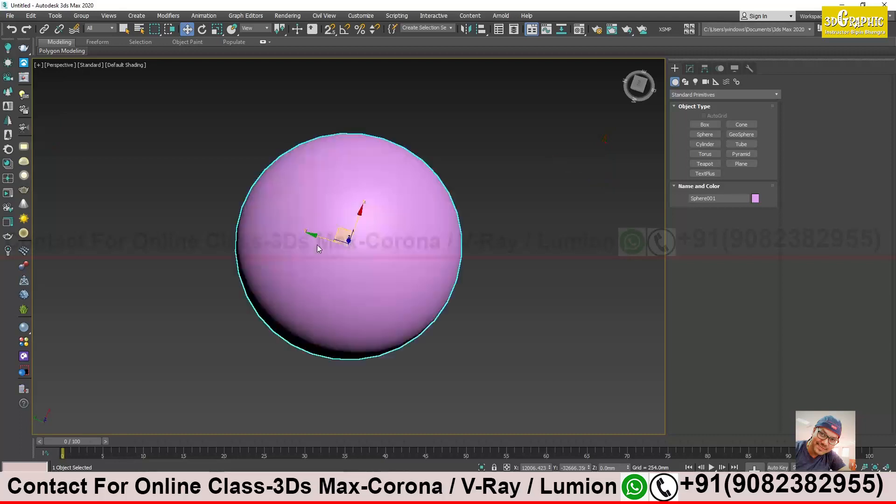
pyautogui.keyDown('alt'); pyautogui.moveTo(321, 274); pyautogui.dragTo(374, 259, button='middle'); pyautogui.keyUp('alt')
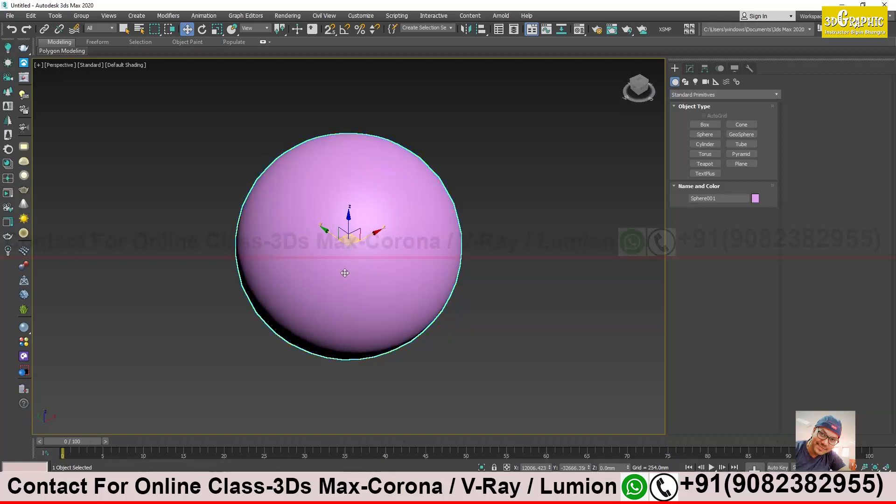
pyautogui.click(214, 263)
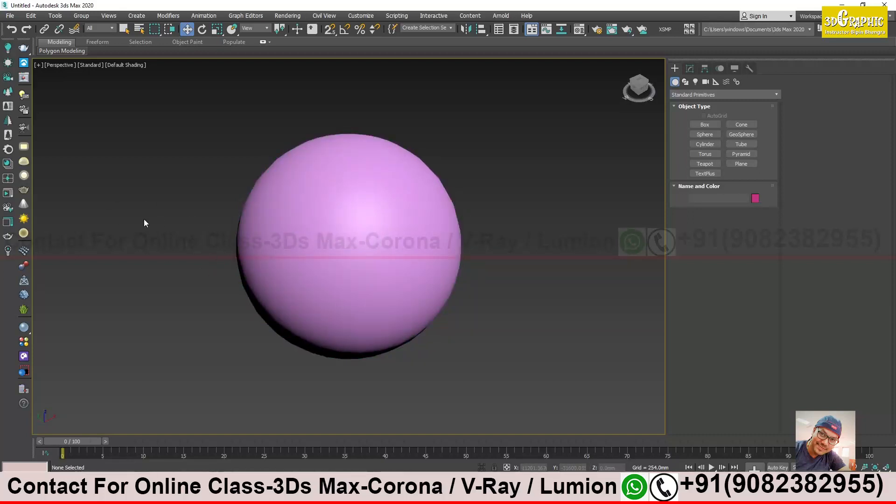
pyautogui.press('z')
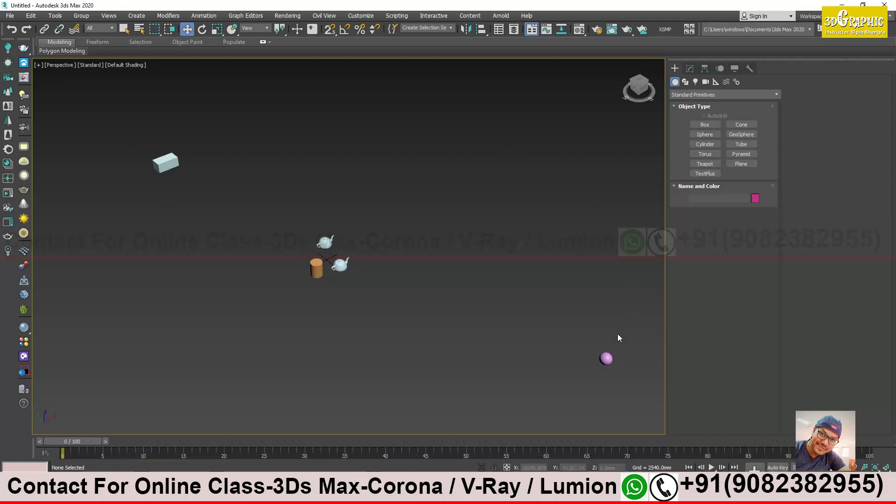
# - Move the box back towards the teapots, and move the sphere closer to them, to about X 3837, Y -9297 mm
pyautogui.click(170, 162)
pyautogui.keyDown('alt'); pyautogui.moveTo(173, 168); pyautogui.dragTo(195, 241, button='middle'); pyautogui.keyUp('alt')
pyautogui.moveTo(165, 155); pyautogui.dragTo(306, 245)
pyautogui.moveTo(587, 348); pyautogui.dragTo(429, 296)
# - Pan until all objects are out of sight, frame the selected sphere, then clear the selection and frame the whole scene
pyautogui.keyDown('alt'); pyautogui.moveTo(390, 288); pyautogui.dragTo(786, 297, button='middle'); pyautogui.keyUp('alt')
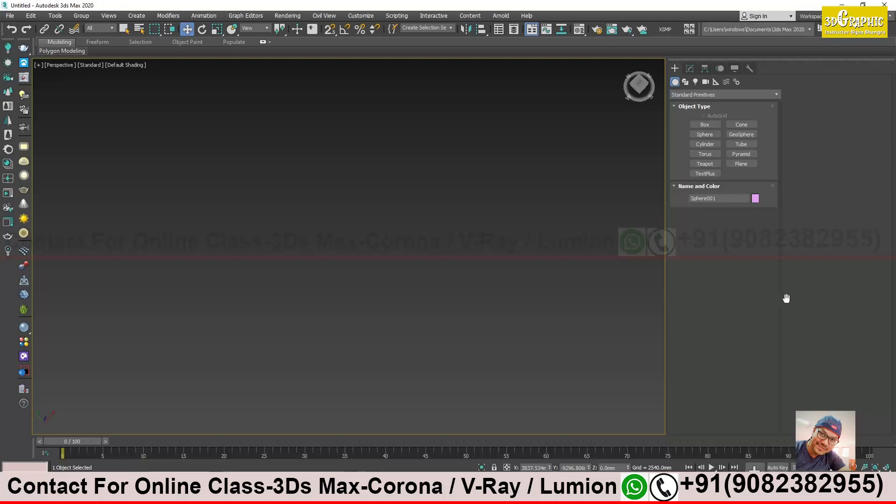
pyautogui.keyDown('alt'); pyautogui.moveTo(548, 312); pyautogui.dragTo(309, 238, button='middle'); pyautogui.keyUp('alt')
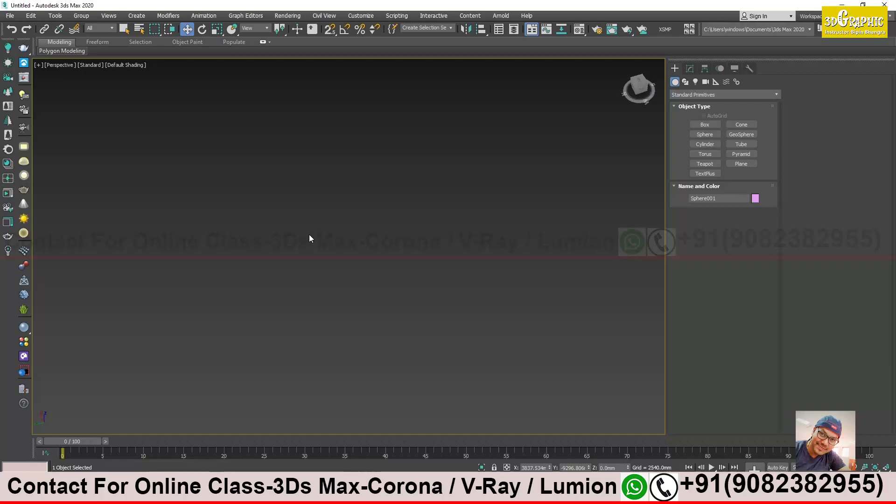
pyautogui.press('z')
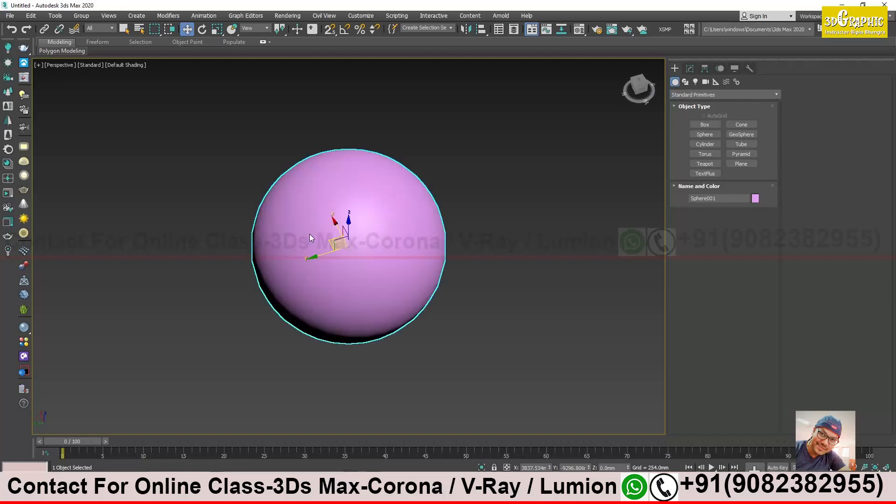
pyautogui.click(237, 246)
pyautogui.scroll(-10, 234, 248)
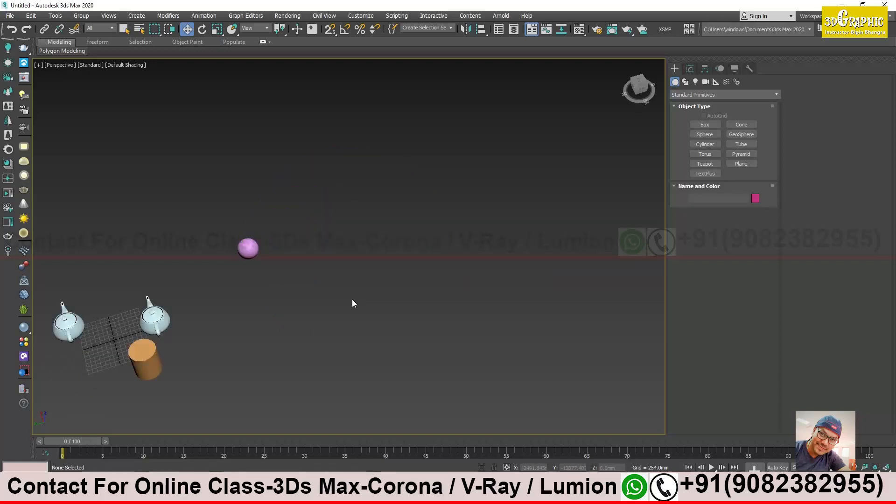
pyautogui.press('z')
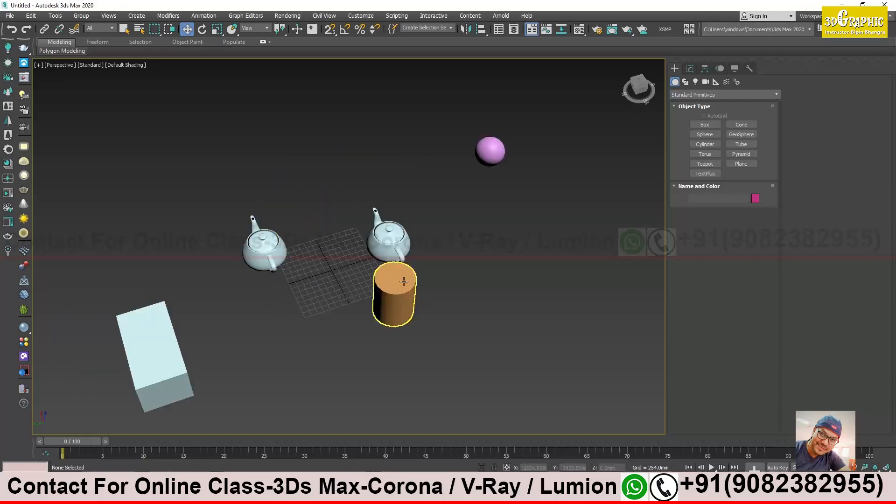
# - Switch to Word, add the line "Z = reset zoom viewport", and return to 3ds Max
pyautogui.click(312, 494)
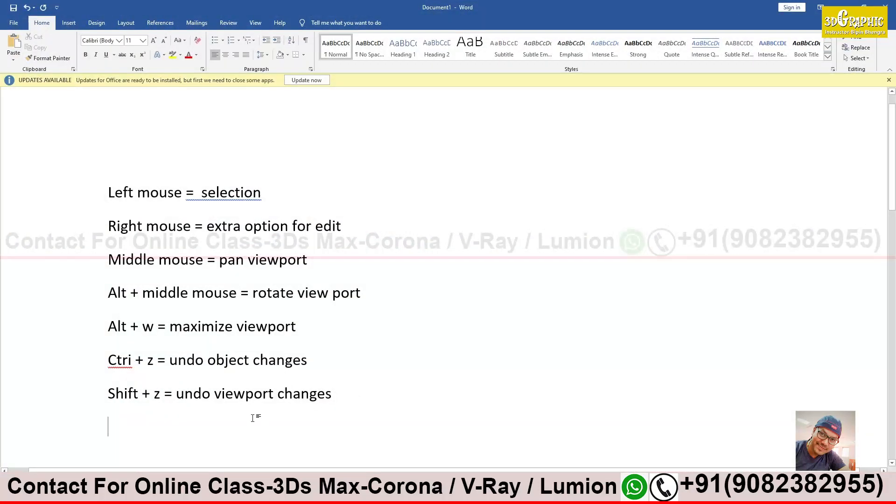
pyautogui.write('z')
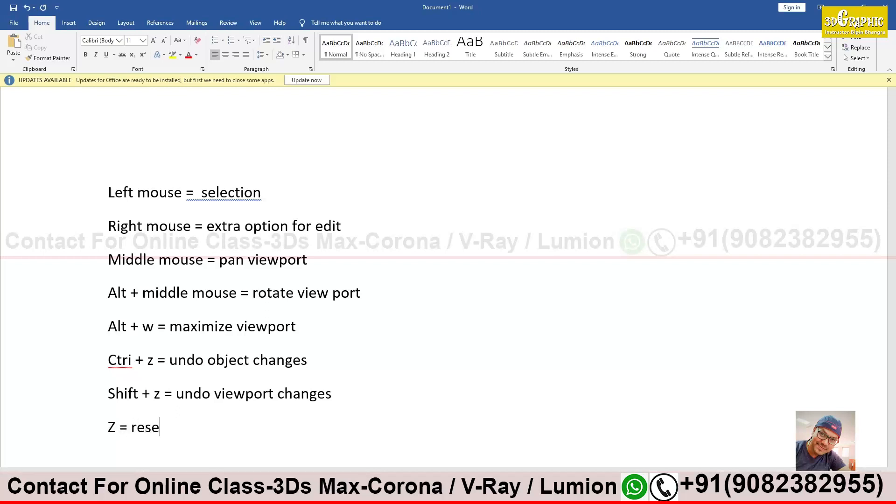
pyautogui.write(' = reset zoom viewport')
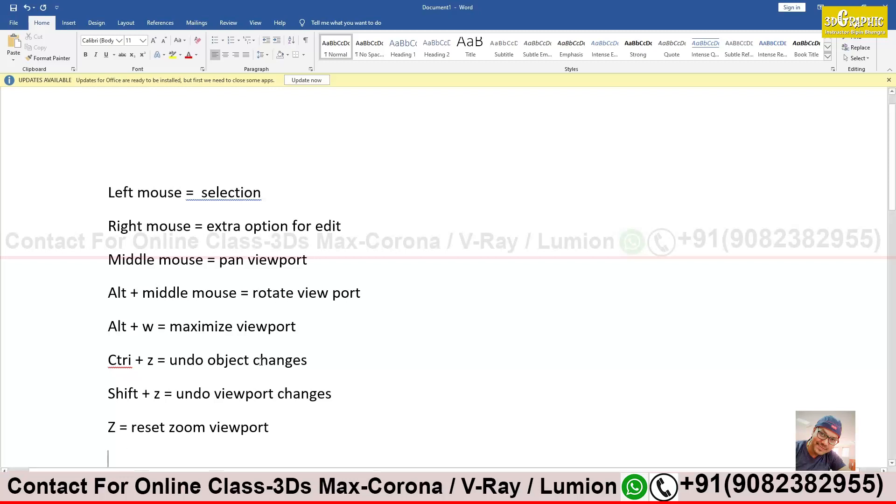
pyautogui.scroll(-3, 265, 357)
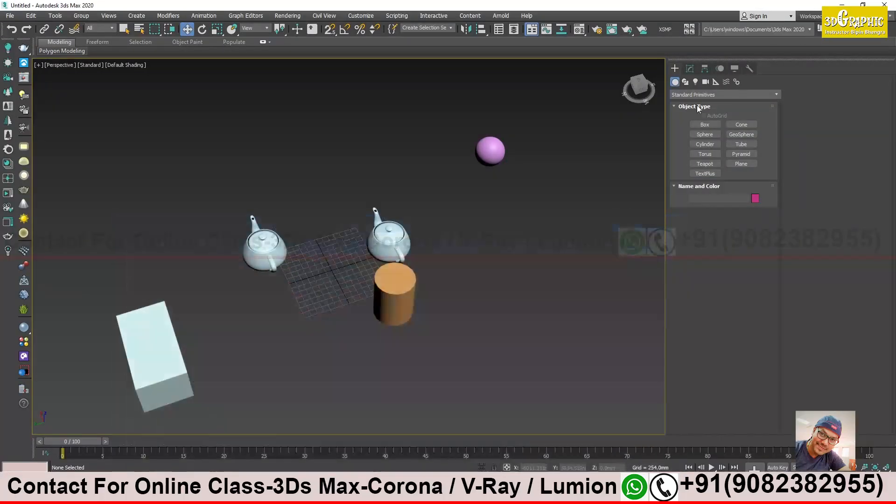
# - Look around the scene in the Perspective viewport and select the teapot nearest the box
pyautogui.click(411, 301)
pyautogui.keyDown('alt'); pyautogui.moveTo(388, 329); pyautogui.dragTo(398, 319, button='middle'); pyautogui.keyUp('alt')
pyautogui.click(435, 371)
pyautogui.keyDown('alt'); pyautogui.moveTo(435, 371); pyautogui.dragTo(310, 356, button='middle'); pyautogui.keyUp('alt')
pyautogui.click(224, 257)
pyautogui.keyDown('alt'); pyautogui.moveTo(224, 256); pyautogui.dragTo(338, 348, button='middle'); pyautogui.keyUp('alt')
pyautogui.click(380, 344)
pyautogui.keyDown('alt'); pyautogui.moveTo(459, 348); pyautogui.dragTo(385, 322, button='middle'); pyautogui.keyUp('alt')
pyautogui.click(381, 176)
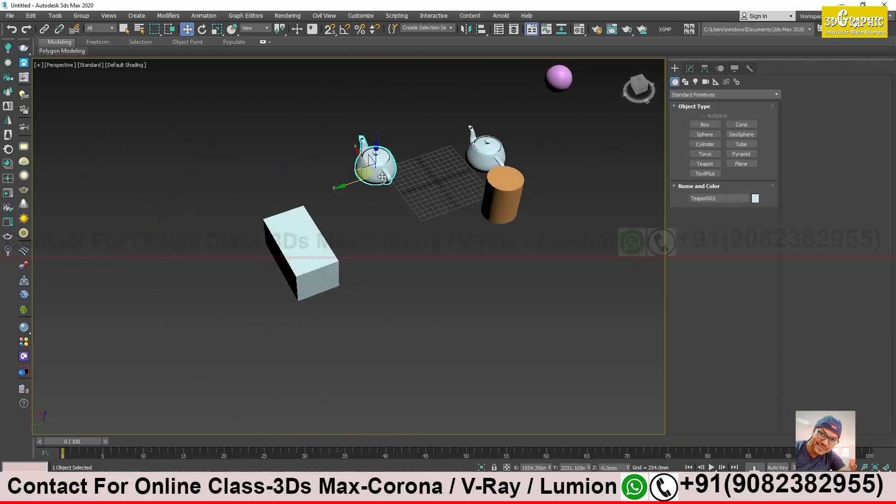
# - Orbit around the selected teapot, then select the box and other objects in turn and orbit around each
pyautogui.keyDown('alt'); pyautogui.moveTo(548, 293); pyautogui.dragTo(408, 304, button='middle'); pyautogui.keyUp('alt')
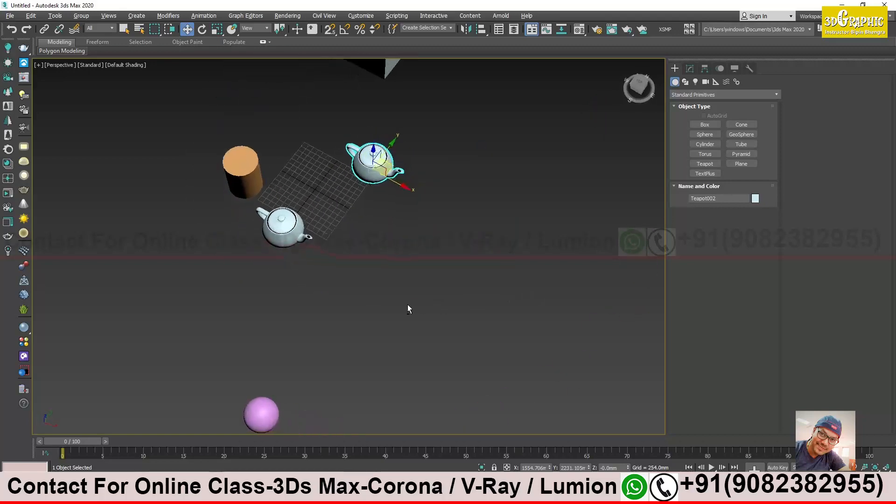
pyautogui.keyDown('alt'); pyautogui.moveTo(490, 220); pyautogui.dragTo(448, 212, button='middle'); pyautogui.keyUp('alt')
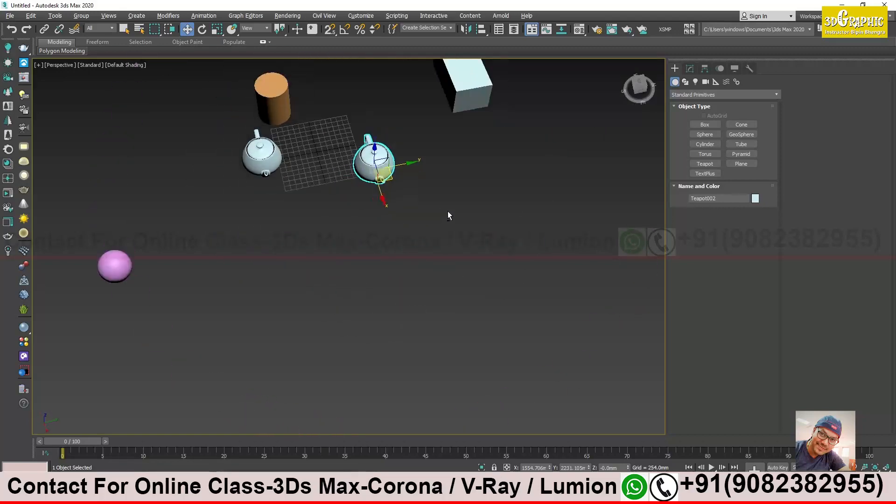
pyautogui.click(466, 85)
pyautogui.keyDown('alt'); pyautogui.moveTo(602, 202); pyautogui.dragTo(620, 222, button='middle'); pyautogui.keyUp('alt')
pyautogui.click(201, 356)
pyautogui.keyDown('alt'); pyautogui.moveTo(201, 356); pyautogui.dragTo(443, 287, button='middle'); pyautogui.keyUp('alt')
# - Select the teapot nearest the cylinder and move it towards the sphere, to about X 435, Y -3512 mm
pyautogui.click(359, 339)
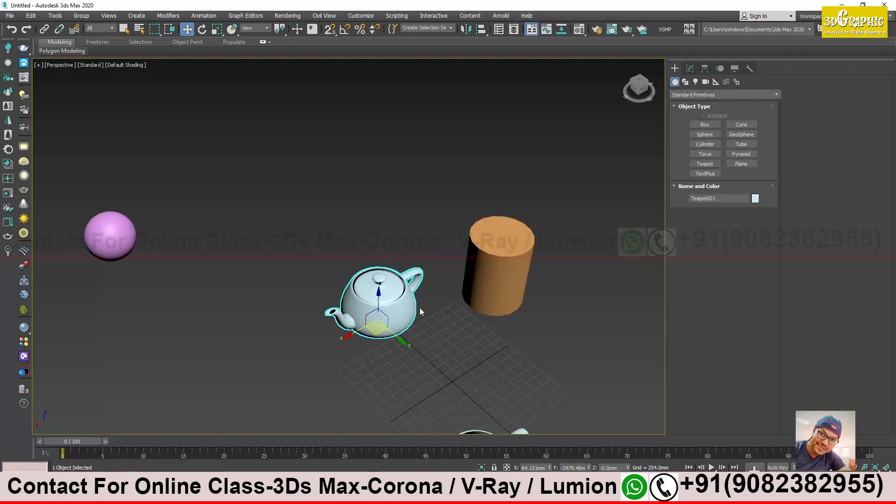
pyautogui.keyDown('alt'); pyautogui.moveTo(423, 299); pyautogui.dragTo(444, 336, button='middle'); pyautogui.keyUp('alt')
pyautogui.click(452, 351)
pyautogui.click(379, 320)
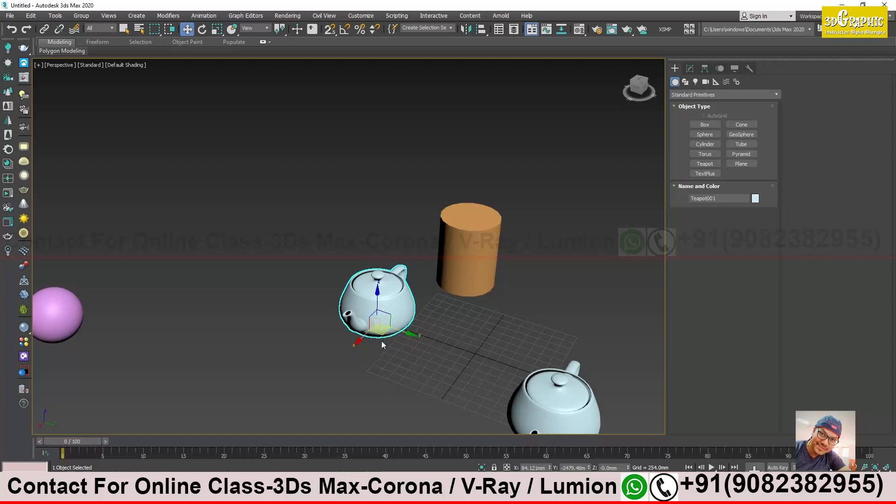
pyautogui.keyDown('alt'); pyautogui.moveTo(382, 346); pyautogui.dragTo(372, 359, button='middle'); pyautogui.keyUp('alt')
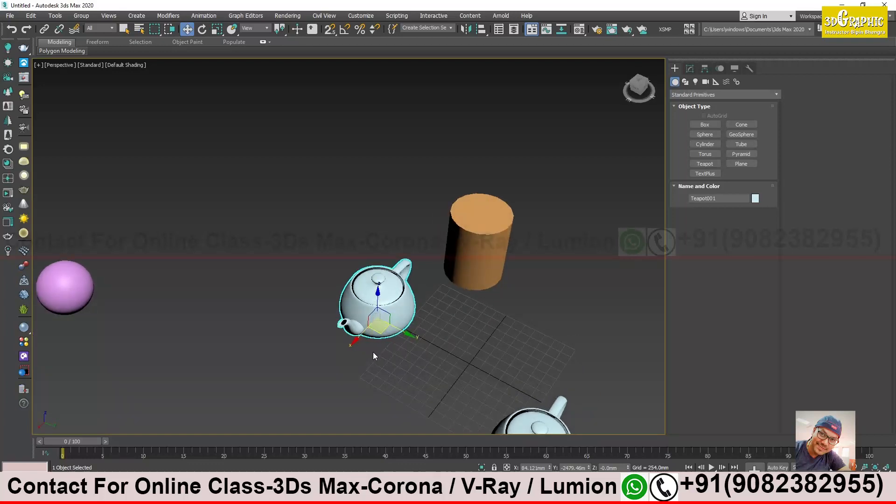
pyautogui.moveTo(357, 341); pyautogui.dragTo(338, 322)
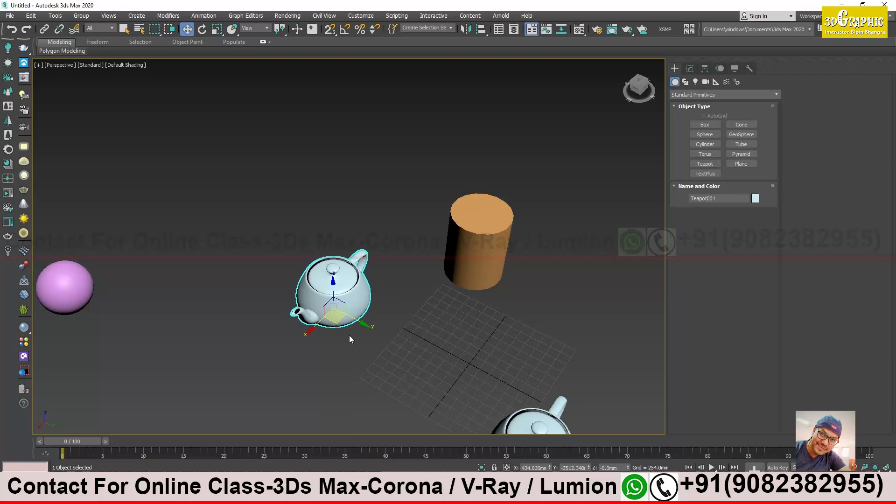
# - Rotate the teapot freely with the Rotate tool, trying the Y axis first and ending with a turn of about 23 degrees in Z
pyautogui.scroll(3, 352, 339)
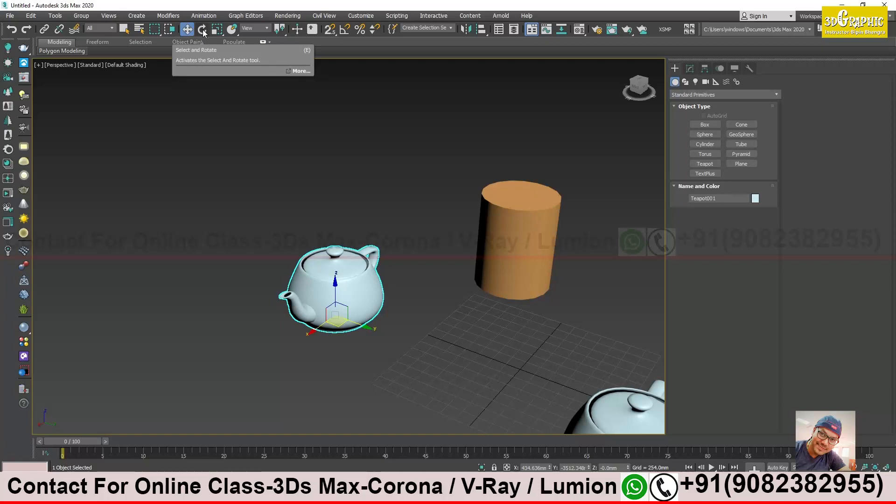
pyautogui.click(203, 31)
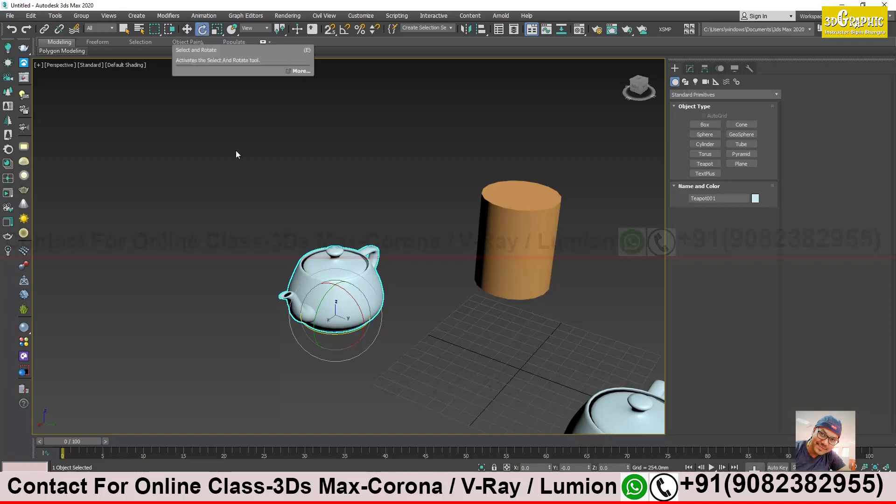
pyautogui.keyDown('alt'); pyautogui.moveTo(400, 311); pyautogui.dragTo(386, 312, button='middle'); pyautogui.keyUp('alt')
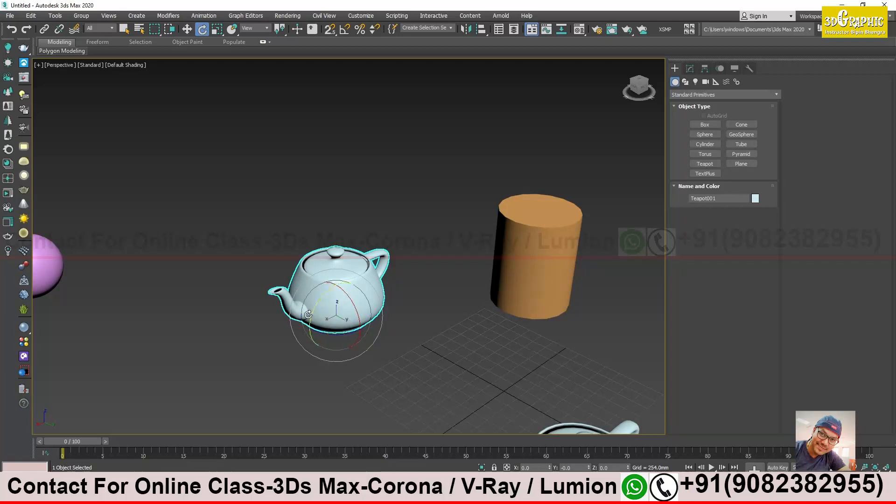
pyautogui.moveTo(349, 334); pyautogui.dragTo(360, 276)
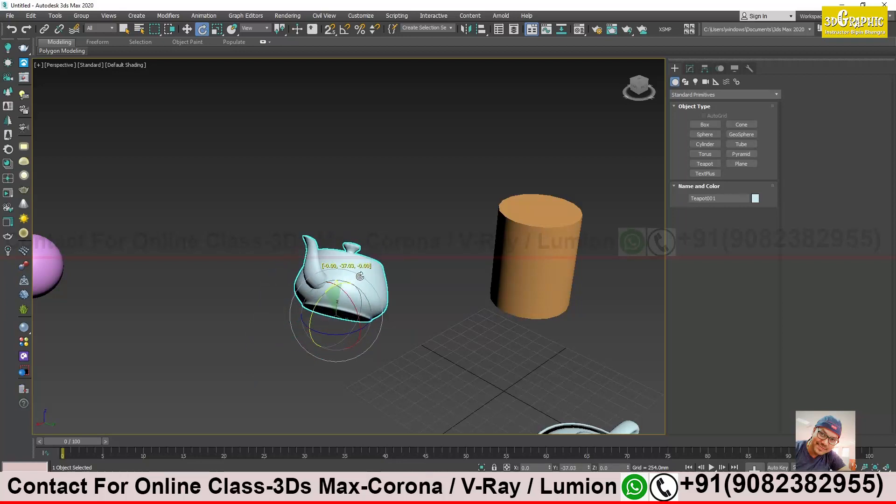
pyautogui.moveTo(352, 333)
pyautogui.mouseDown()
pyautogui.moveTo(292, 336)
pyautogui.moveTo(226, 320)
pyautogui.moveTo(359, 328)
pyautogui.mouseUp()
pyautogui.moveTo(324, 298); pyautogui.dragTo(390, 322)
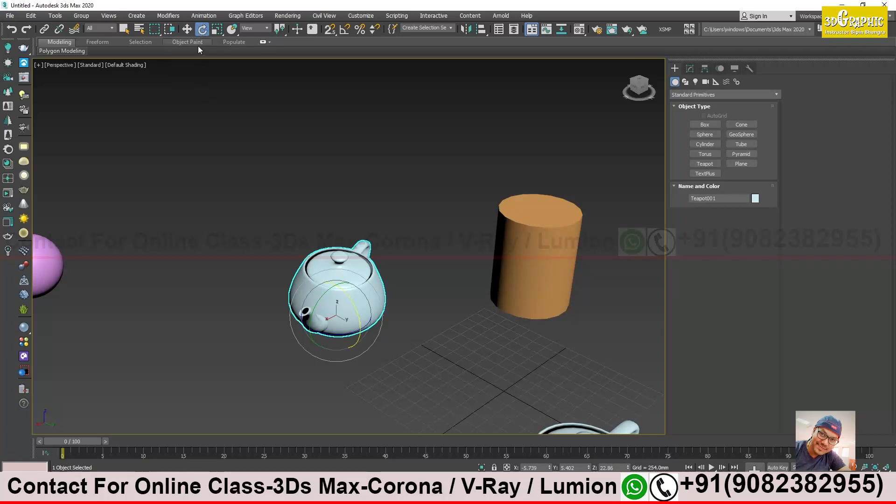
# - Try stretching the teapot along its Y axis with the Scale tool, then undo the stretch
pyautogui.click(217, 30)
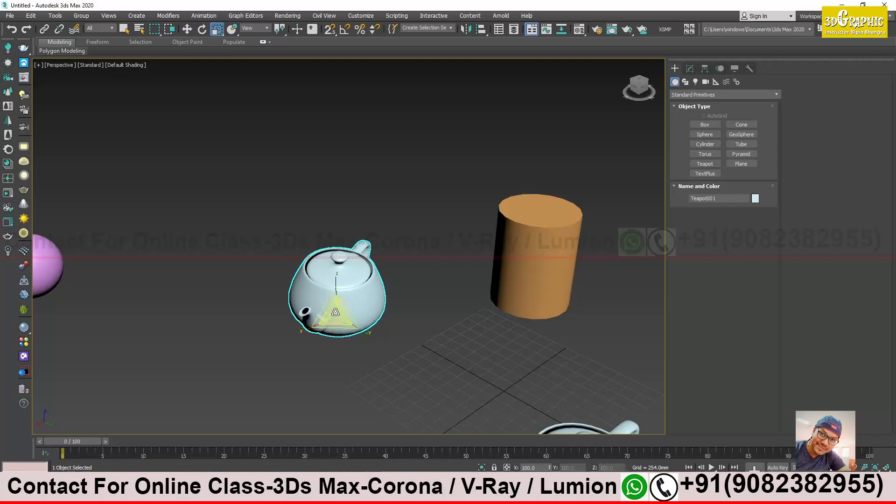
pyautogui.keyDown('alt'); pyautogui.moveTo(371, 345); pyautogui.dragTo(354, 337, button='middle'); pyautogui.keyUp('alt')
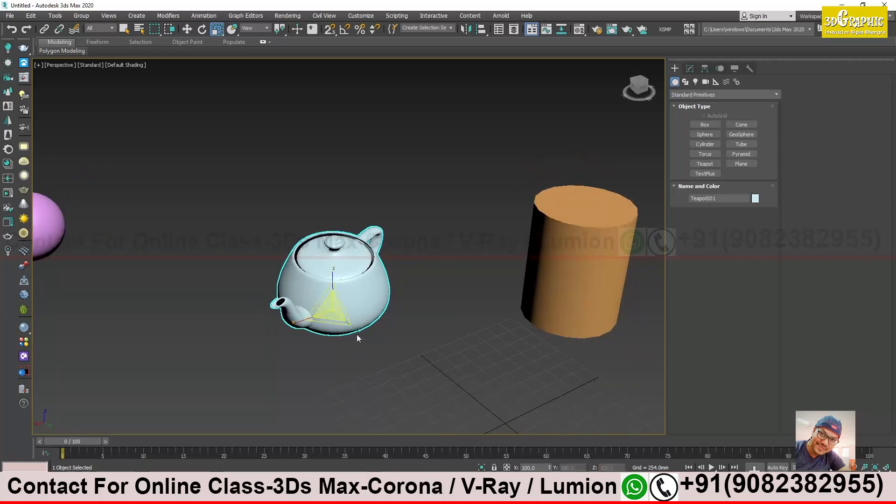
pyautogui.moveTo(357, 330); pyautogui.dragTo(380, 357)
pyautogui.keyDown('alt'); pyautogui.moveTo(381, 356); pyautogui.dragTo(396, 345, button='middle'); pyautogui.keyUp('alt')
pyautogui.hotkey('ctrl', 'z')
# - Try stretching the teapot along its X axis, then undo the stretch
pyautogui.keyDown('alt'); pyautogui.moveTo(320, 347); pyautogui.dragTo(309, 349, button='middle'); pyautogui.keyUp('alt')
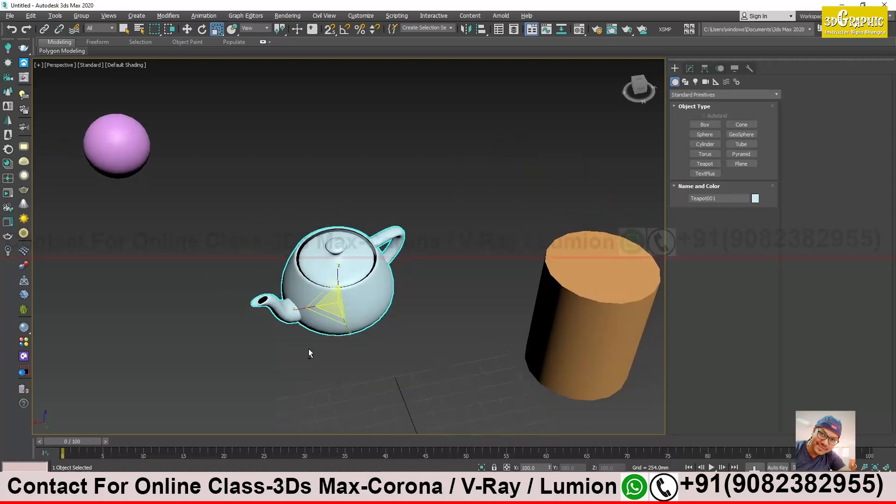
pyautogui.moveTo(296, 309); pyautogui.dragTo(263, 328)
pyautogui.keyDown('alt'); pyautogui.moveTo(263, 329); pyautogui.dragTo(285, 319, button='middle'); pyautogui.keyUp('alt')
pyautogui.hotkey('ctrl', 'z')
# - Try stretching the teapot to about 187% along its Z axis, then undo the stretch
pyautogui.keyDown('alt'); pyautogui.moveTo(318, 334); pyautogui.dragTo(334, 281, button='middle'); pyautogui.keyUp('alt')
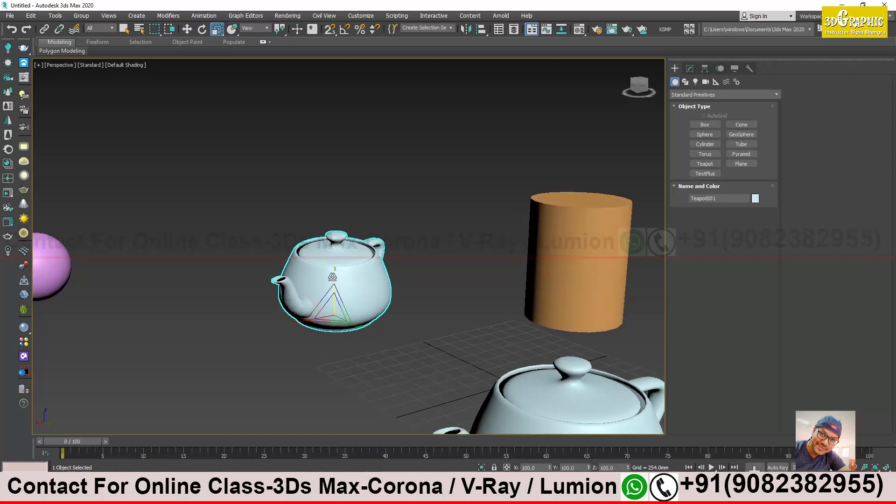
pyautogui.moveTo(333, 276); pyautogui.dragTo(337, 247)
pyautogui.moveTo(372, 250)
pyautogui.keyDown('alt'); pyautogui.mouseDown(button='middle')
pyautogui.moveTo(292, 277)
pyautogui.moveTo(223, 269)
pyautogui.moveTo(360, 260)
pyautogui.mouseUp(button='middle'); pyautogui.keyUp('alt')
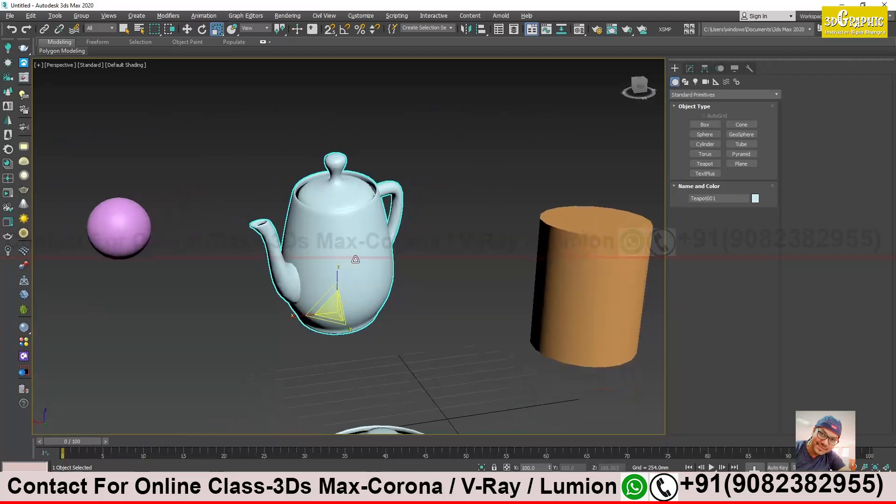
pyautogui.hotkey('ctrl', 'z')
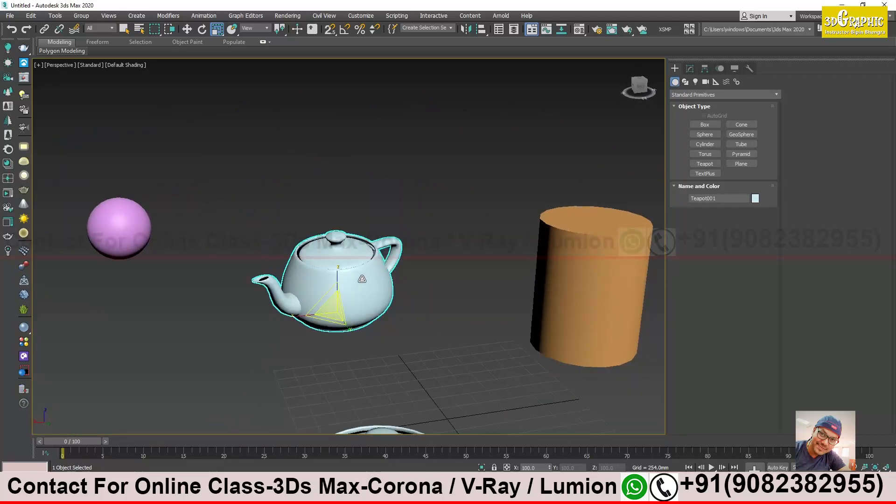
# - Scale the teapot uniformly to about 114%
pyautogui.keyDown('alt'); pyautogui.moveTo(368, 290); pyautogui.dragTo(364, 297, button='middle'); pyautogui.keyUp('alt')
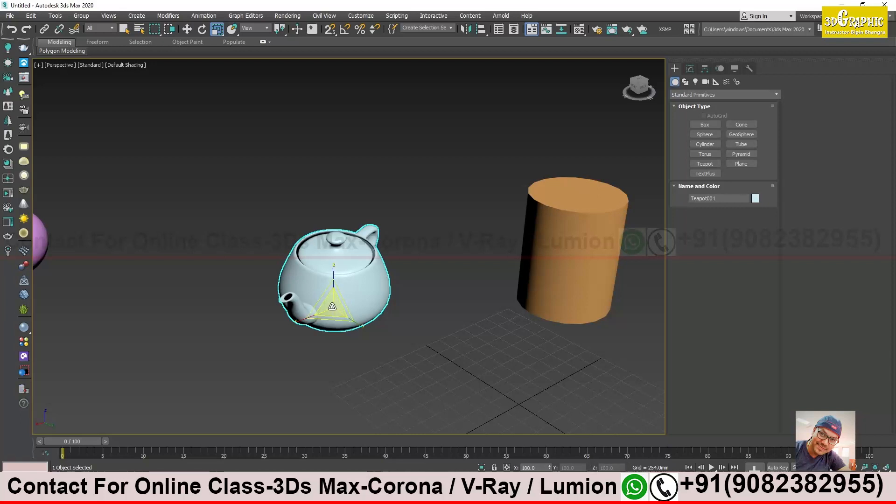
pyautogui.moveTo(332, 306)
pyautogui.mouseDown()
pyautogui.moveTo(333, 192)
pyautogui.moveTo(334, 300)
pyautogui.mouseUp()
# - Switch to Word, add the lines "W = move", "E = rotate" and "R = scale", and return to 3ds Max
pyautogui.hotkey('alt', 'Tab')
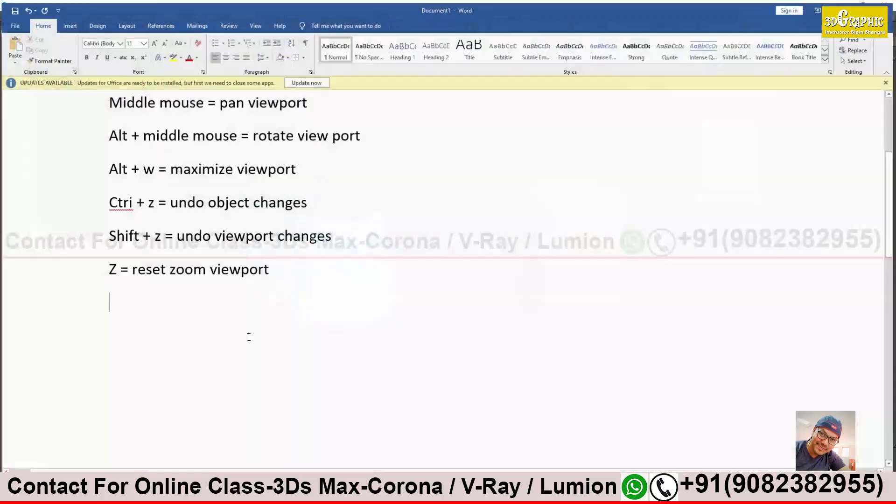
pyautogui.write('W =  move')
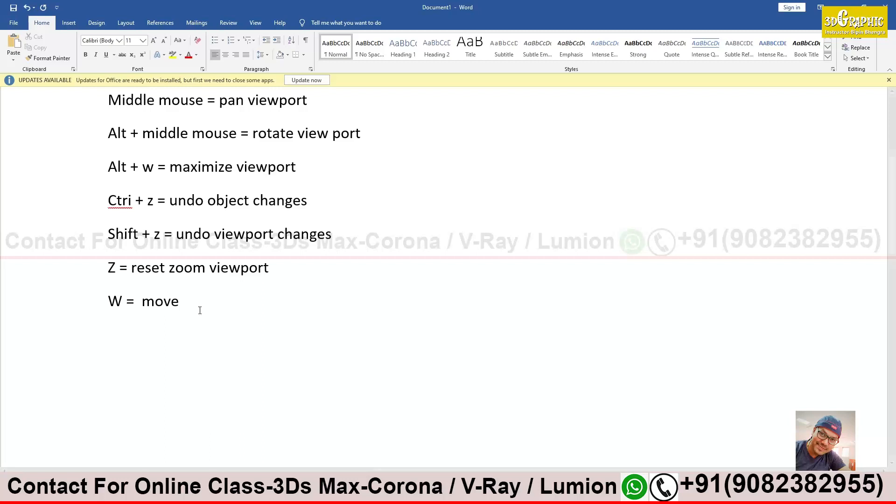
pyautogui.press('Return')
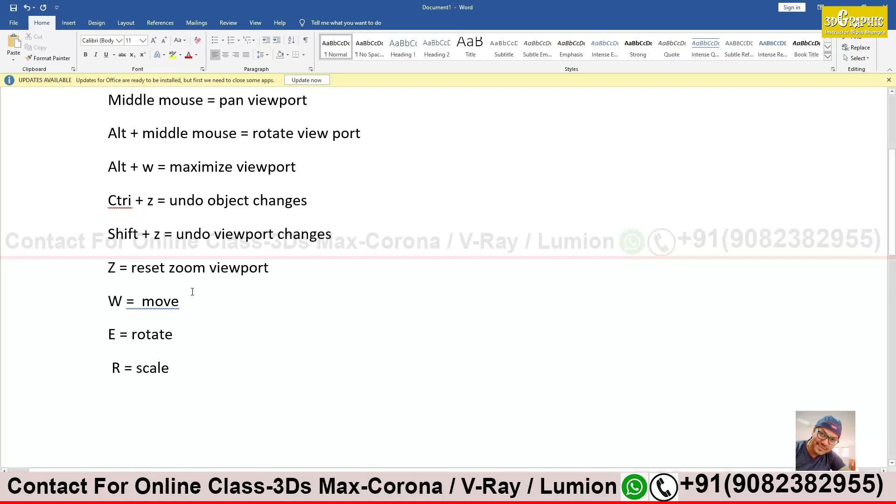
pyautogui.hotkey('alt', 'Tab')
# - Switch between the Move, Scale and Rotate tools on the selected teapot, ending with the Scale tool
pyautogui.click(187, 30)
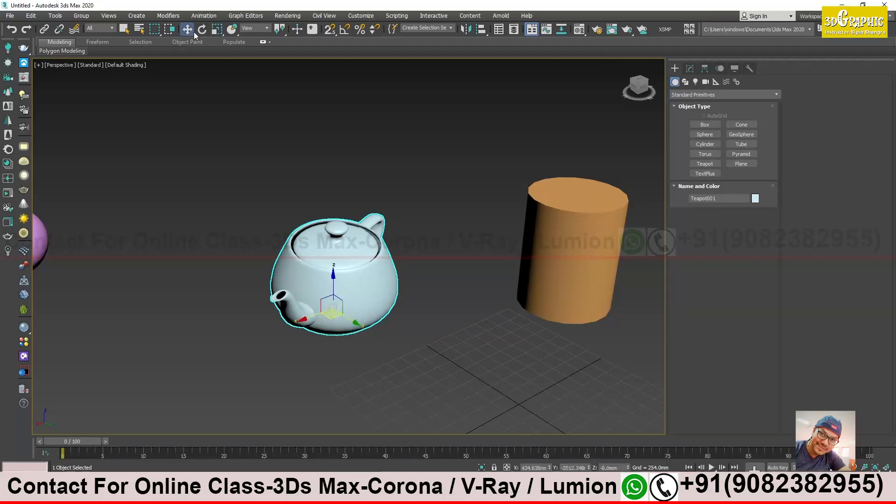
pyautogui.click(217, 29)
pyautogui.click(201, 31)
pyautogui.press('r')
# - Switch to Word, delete the stray "w" after "R = scale", and return to 3ds Max
pyautogui.hotkey('alt', 'Tab')
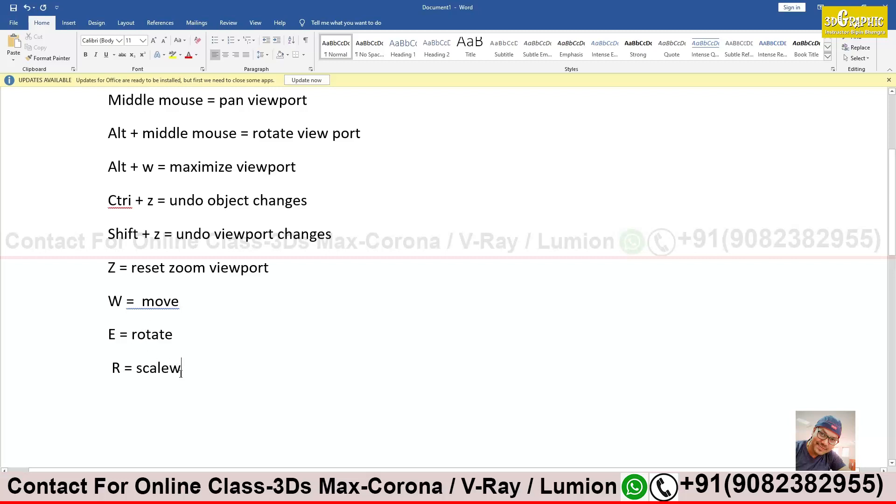
pyautogui.press('BackSpace')
pyautogui.click(842, 6)
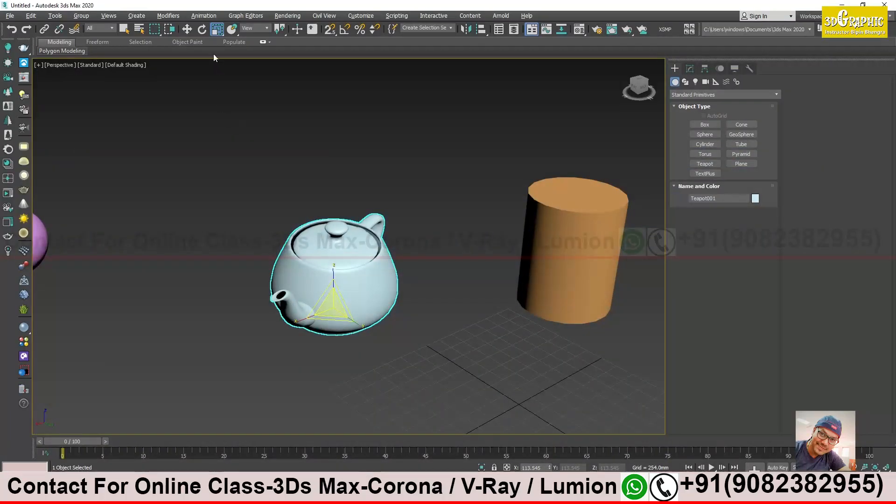
# - Select the cylinder and scale it uniformly to about 106%
pyautogui.click(560, 254)
pyautogui.click(491, 312)
pyautogui.click(572, 263)
pyautogui.moveTo(567, 299)
pyautogui.mouseDown()
pyautogui.moveTo(565, 233)
pyautogui.moveTo(570, 330)
pyautogui.moveTo(558, 264)
pyautogui.moveTo(560, 308)
pyautogui.moveTo(563, 285)
pyautogui.moveTo(563, 295)
pyautogui.mouseUp()
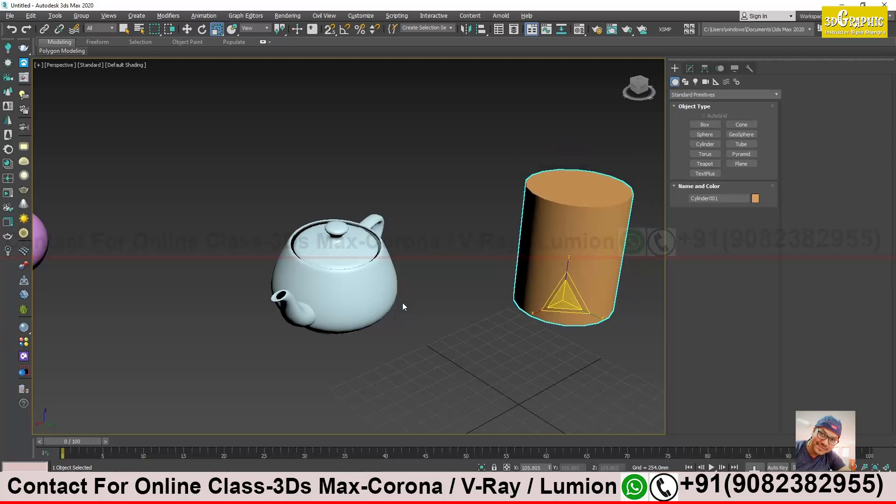
# - Activate the Move tool, clear the selection, then frame the whole scene and orbit around it
pyautogui.press('w')
pyautogui.click(427, 339)
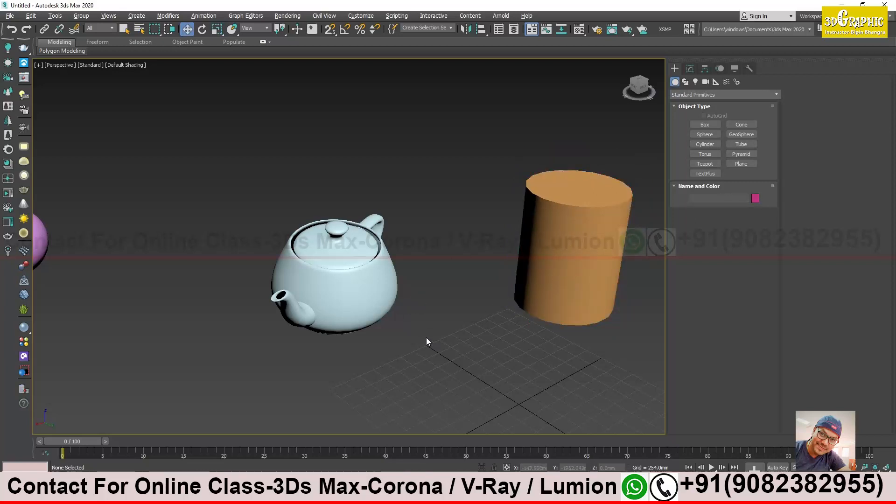
pyautogui.press('z')
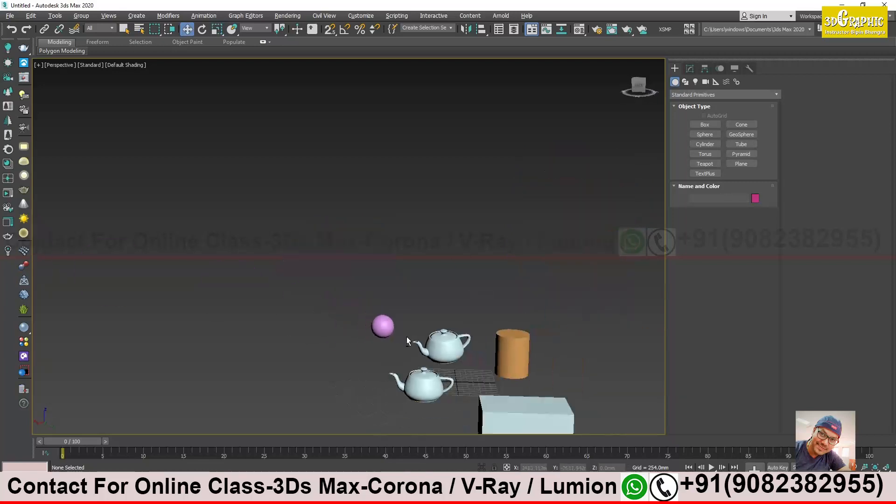
pyautogui.keyDown('alt'); pyautogui.moveTo(453, 368); pyautogui.dragTo(341, 323, button='middle'); pyautogui.keyUp('alt')
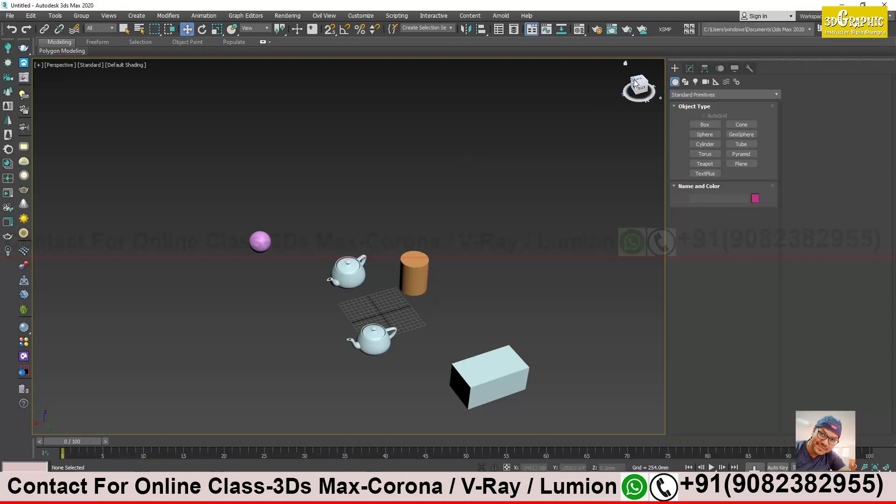
pyautogui.keyDown('alt'); pyautogui.moveTo(587, 184); pyautogui.dragTo(620, 126, button='middle'); pyautogui.keyUp('alt')
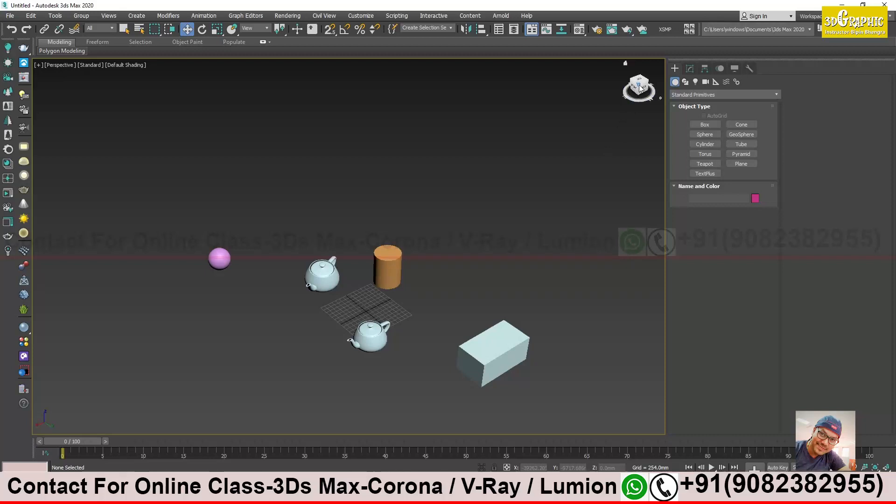
pyautogui.keyDown('alt'); pyautogui.moveTo(472, 208); pyautogui.dragTo(276, 286, button='middle'); pyautogui.keyUp('alt')
# - Select and frame the sphere and orbit around it, then do the same with the teapot closest to it
pyautogui.click(275, 266)
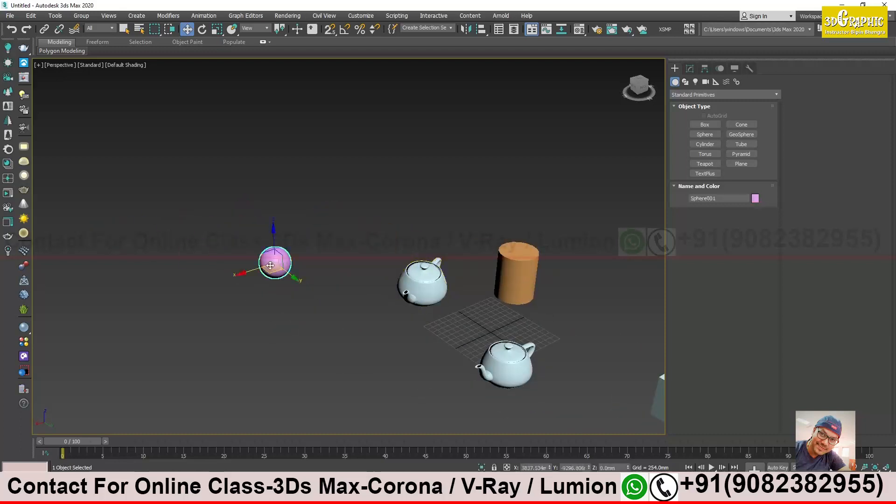
pyautogui.press('z')
pyautogui.keyDown('alt'); pyautogui.moveTo(254, 264); pyautogui.dragTo(410, 261, button='middle'); pyautogui.keyUp('alt')
pyautogui.click(410, 261)
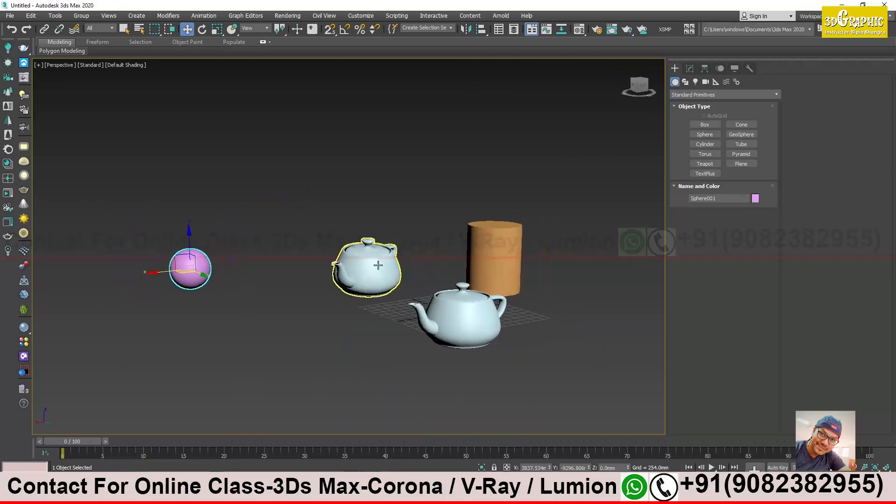
pyautogui.press('z')
pyautogui.keyDown('alt'); pyautogui.moveTo(361, 270); pyautogui.dragTo(480, 264, button='middle'); pyautogui.keyUp('alt')
pyautogui.scroll(-5, 365, 271)
# - Select the sphere again and orbit around it up close
pyautogui.click(379, 289)
pyautogui.scroll(5, 372, 291)
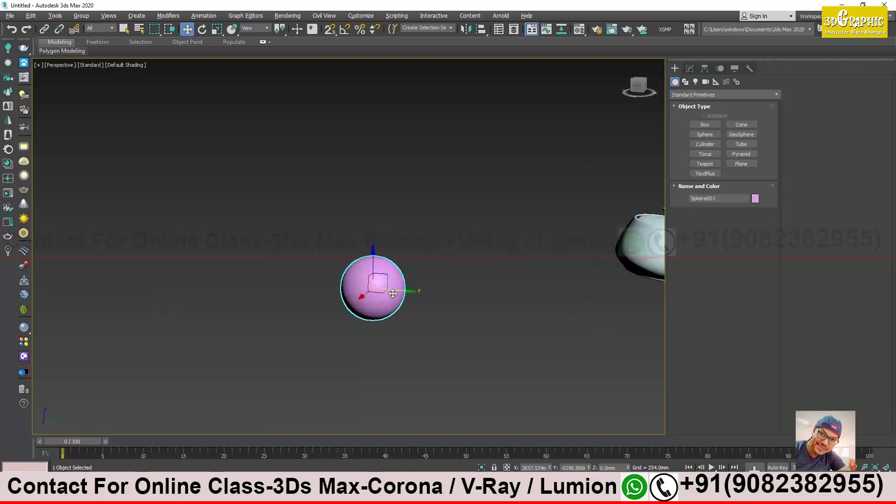
pyautogui.keyDown('alt'); pyautogui.moveTo(356, 313); pyautogui.dragTo(338, 290, button='middle'); pyautogui.keyUp('alt')
pyautogui.keyDown('alt'); pyautogui.moveTo(511, 280); pyautogui.dragTo(629, 115, button='middle'); pyautogui.keyUp('alt')
pyautogui.scroll(-3, 429, 287)
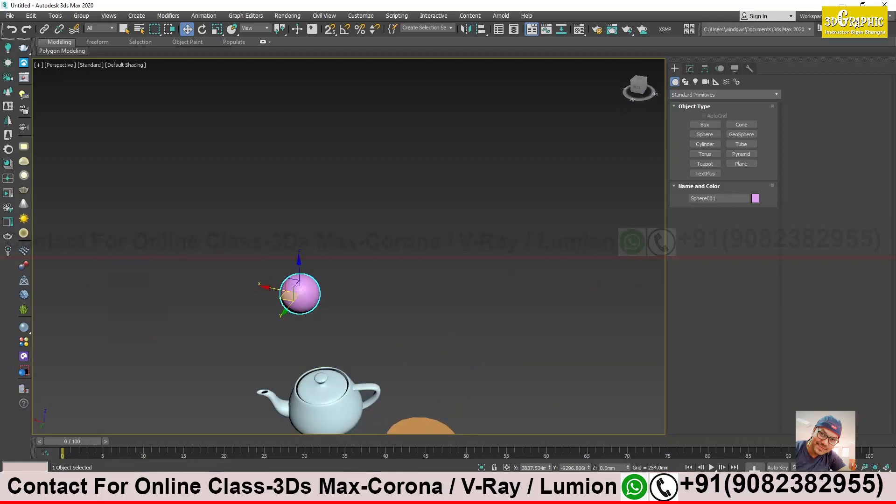
# - Find and open the Windows Magnifier to enlarge part of the screen
pyautogui.press('super')
pyautogui.write('m')
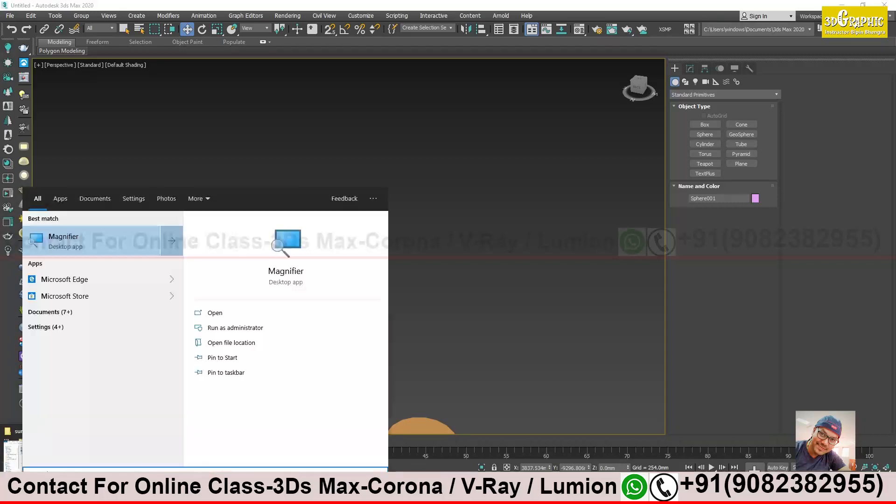
pyautogui.press('Return')
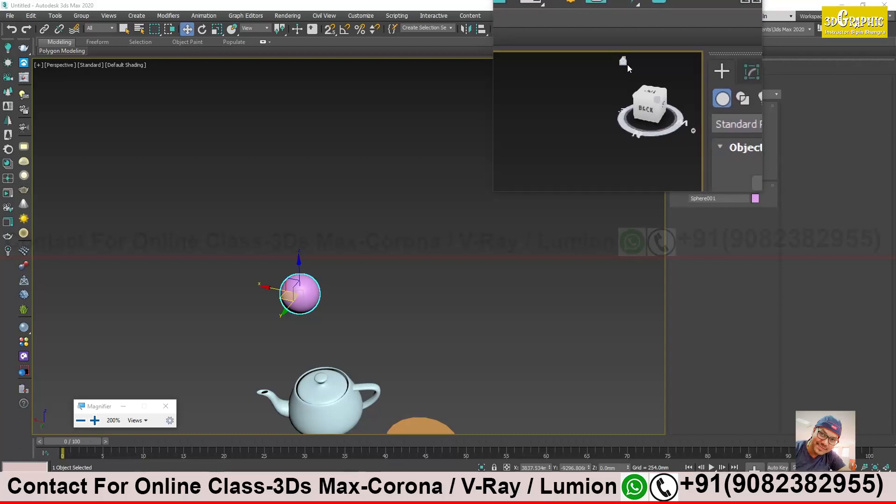
# - Return to the home view with the ViewCube, then look at the scene from the front, left and back
pyautogui.click(626, 63)
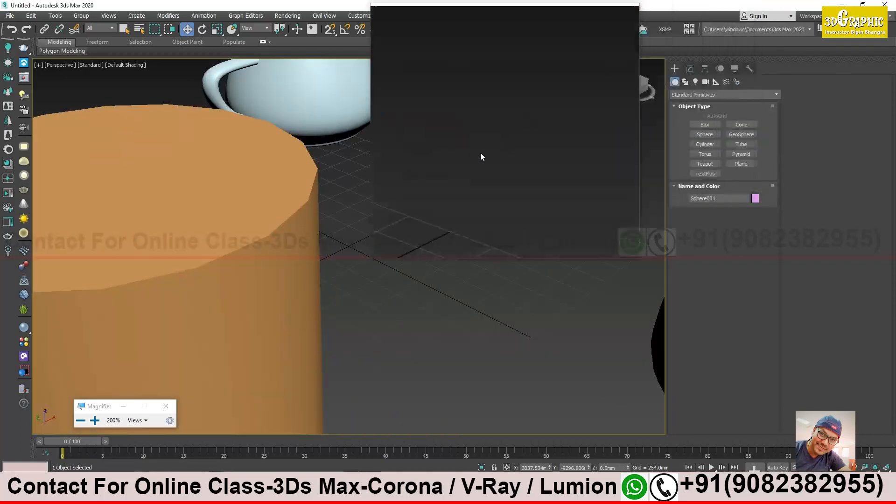
pyautogui.scroll(-5, 327, 266)
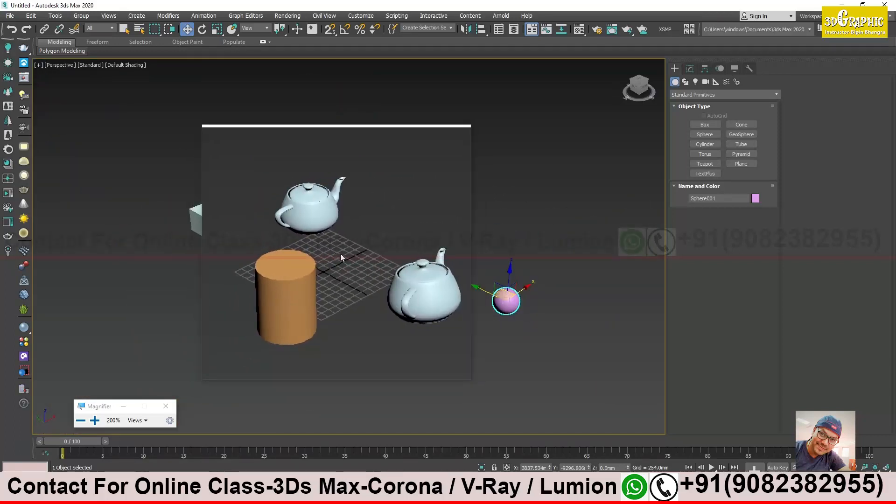
pyautogui.click(644, 87)
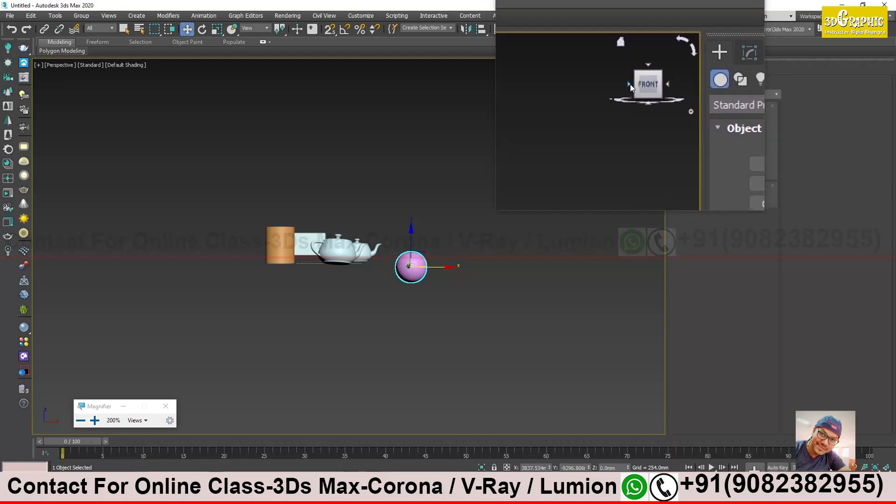
pyautogui.click(630, 85)
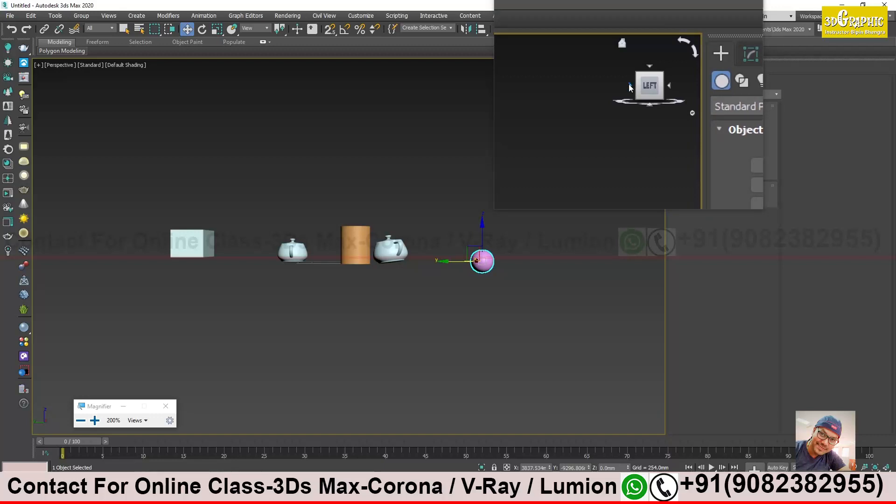
pyautogui.click(630, 85)
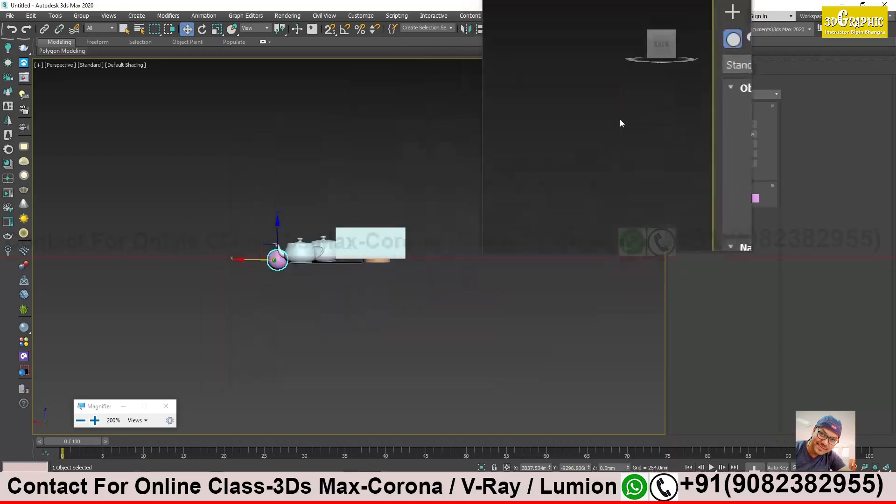
# - View the scene from the top with the ViewCube, turn that view by 180 degrees, then orbit to an angled view
pyautogui.click(640, 76)
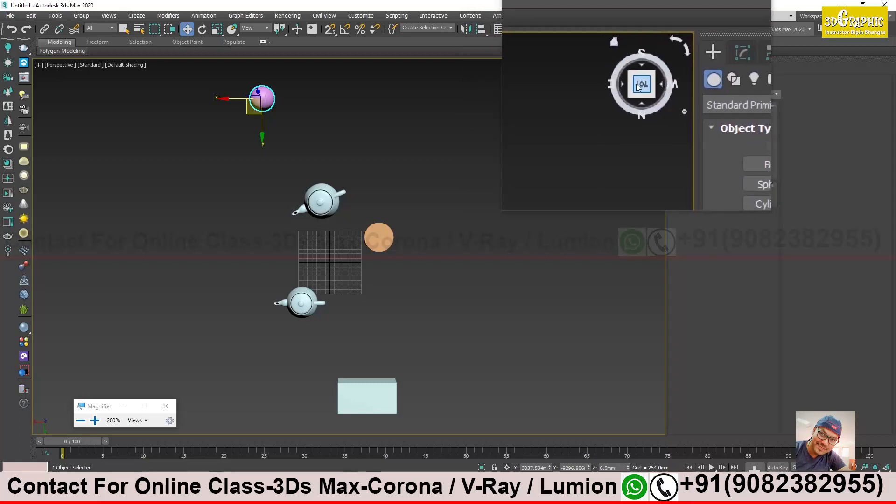
pyautogui.click(663, 67)
pyautogui.click(663, 66)
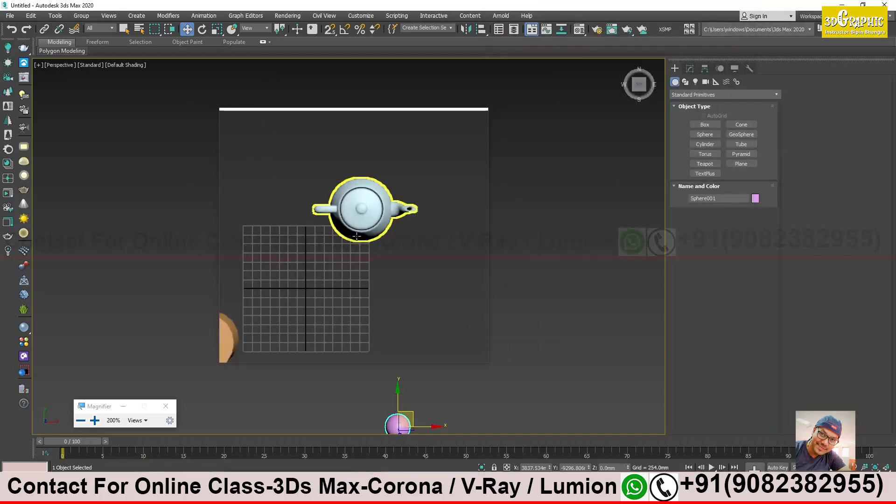
pyautogui.keyDown('alt'); pyautogui.moveTo(369, 240); pyautogui.dragTo(386, 238, button='middle'); pyautogui.keyUp('alt')
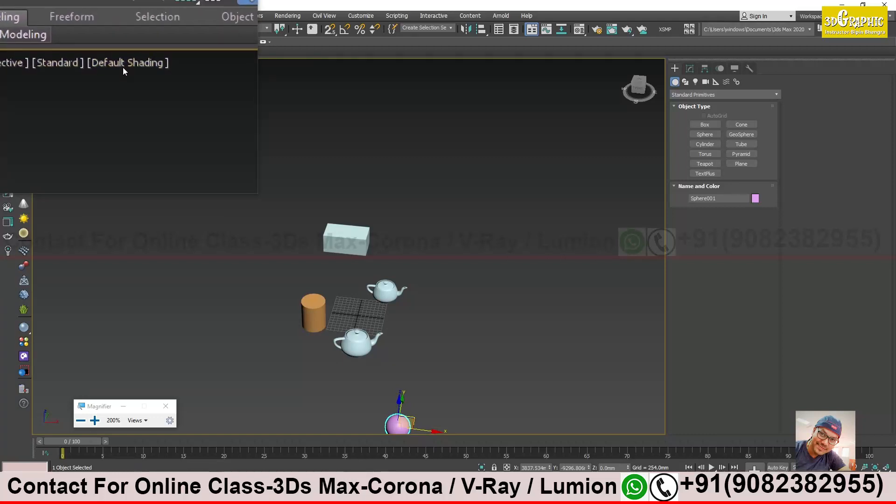
# - Display the perspective viewport in the Bounding Box, Flat Color and Hidden Line shading modes one after another
pyautogui.click(126, 67)
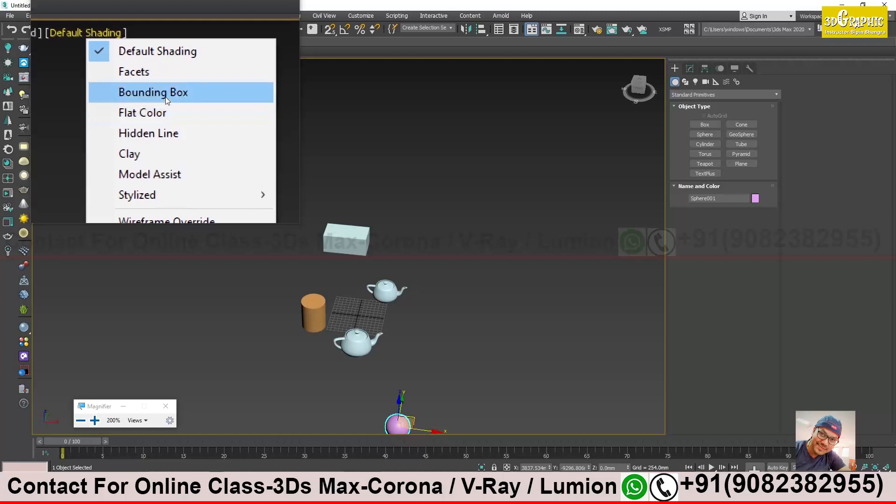
pyautogui.click(165, 94)
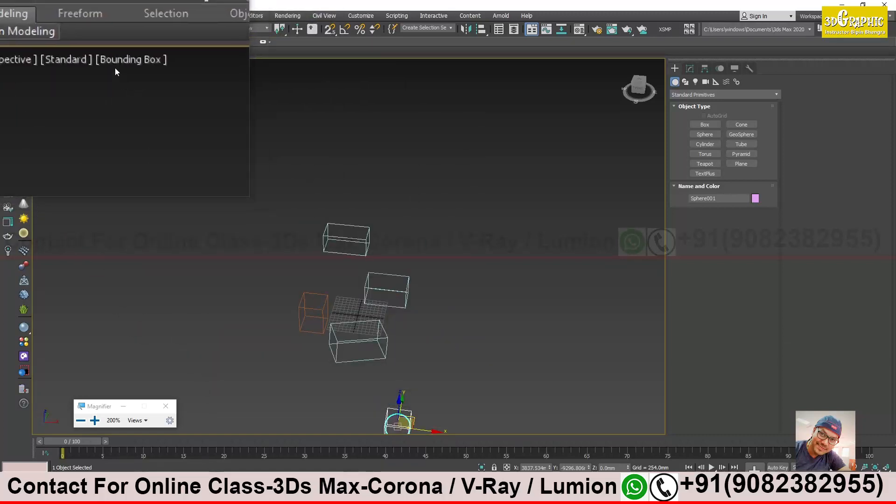
pyautogui.click(115, 66)
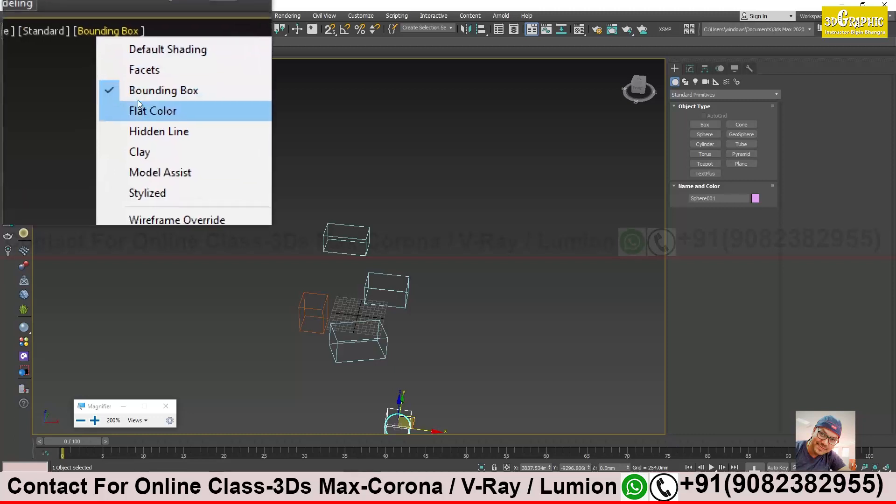
pyautogui.click(142, 108)
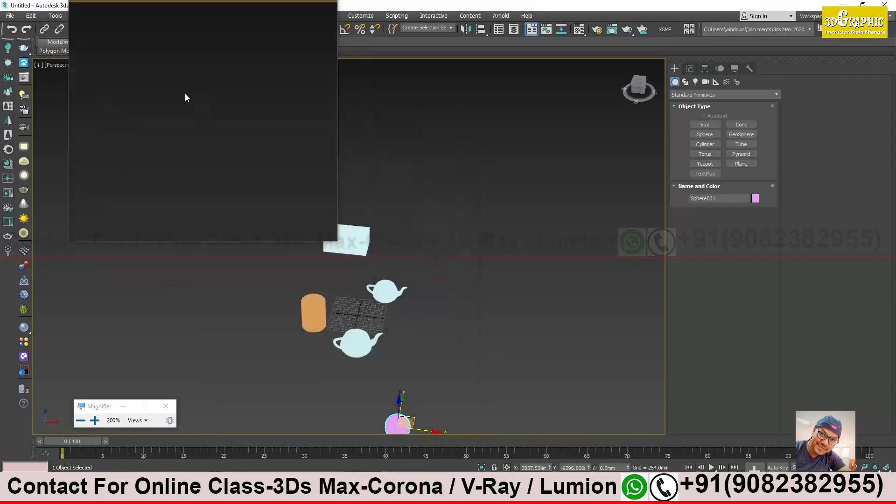
pyautogui.click(112, 67)
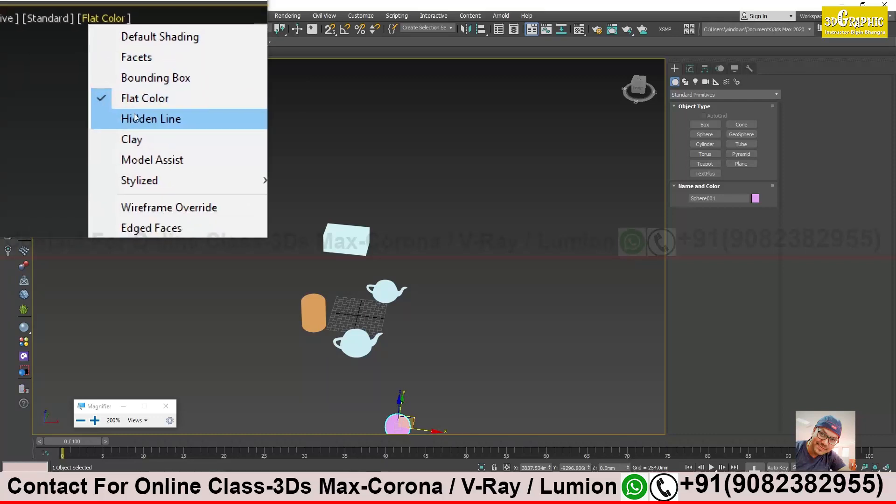
pyautogui.click(135, 116)
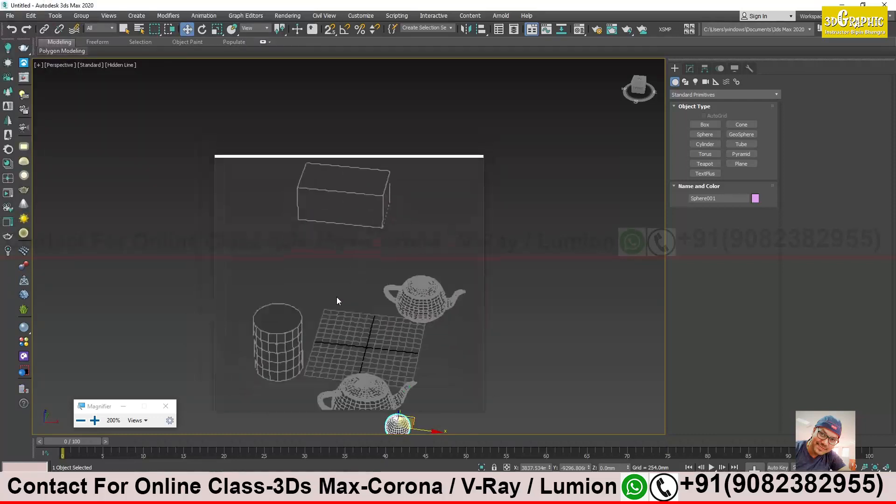
# - Show the viewport in Clay shading, then restore Default Shading
pyautogui.click(121, 65)
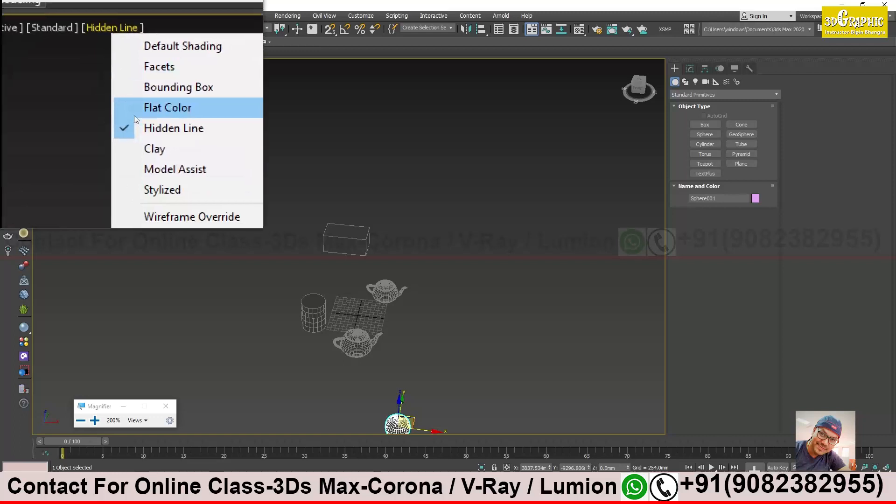
pyautogui.click(139, 126)
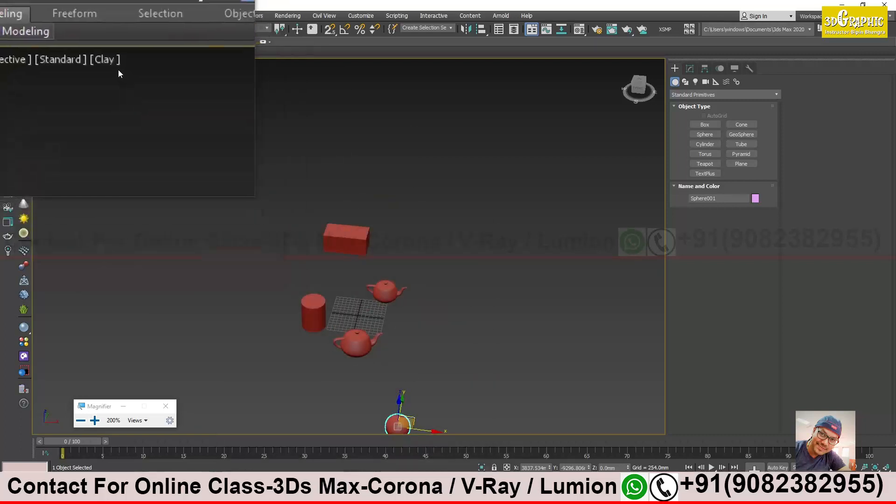
pyautogui.click(116, 66)
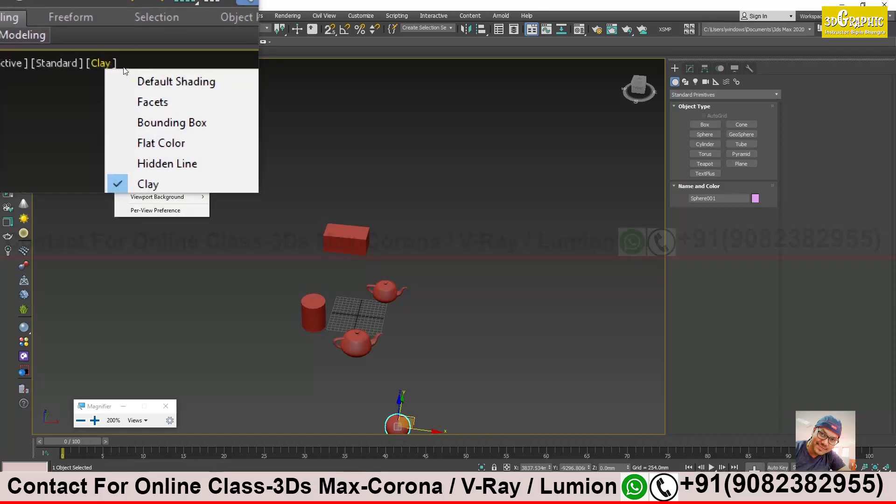
pyautogui.click(148, 75)
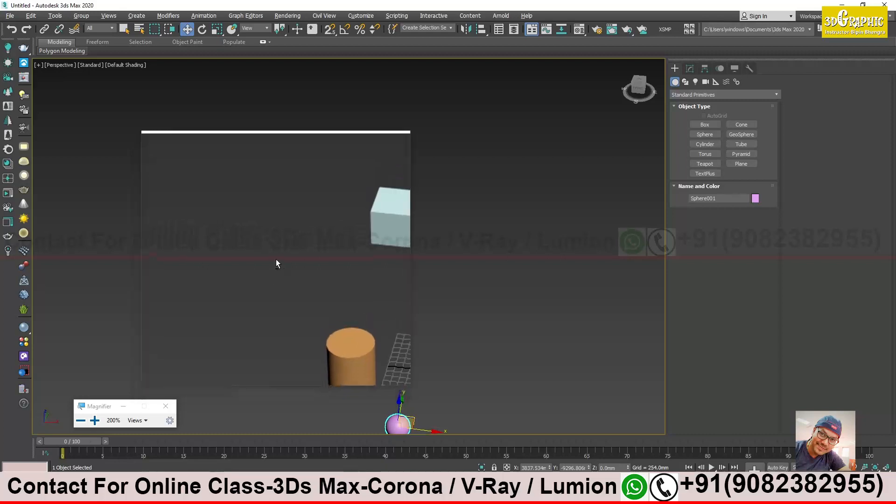
# - Switch the viewport to the Top, Front and Right views one after another
pyautogui.click(63, 65)
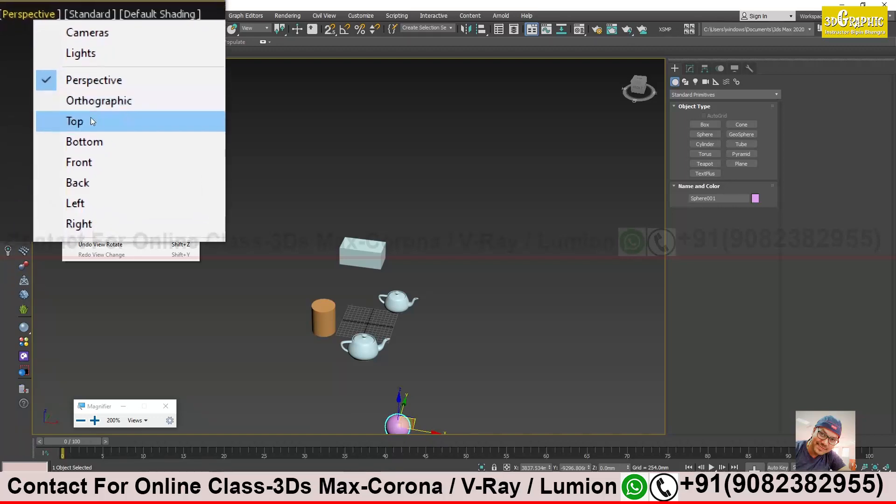
pyautogui.click(91, 119)
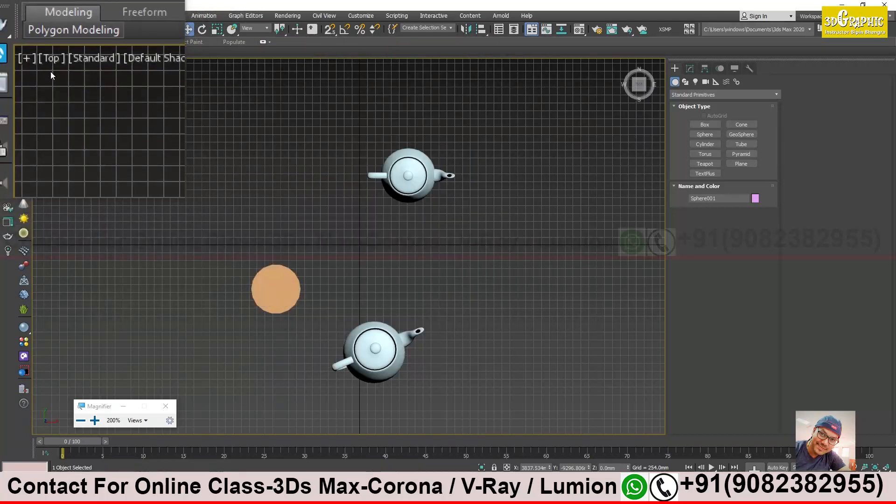
pyautogui.click(50, 66)
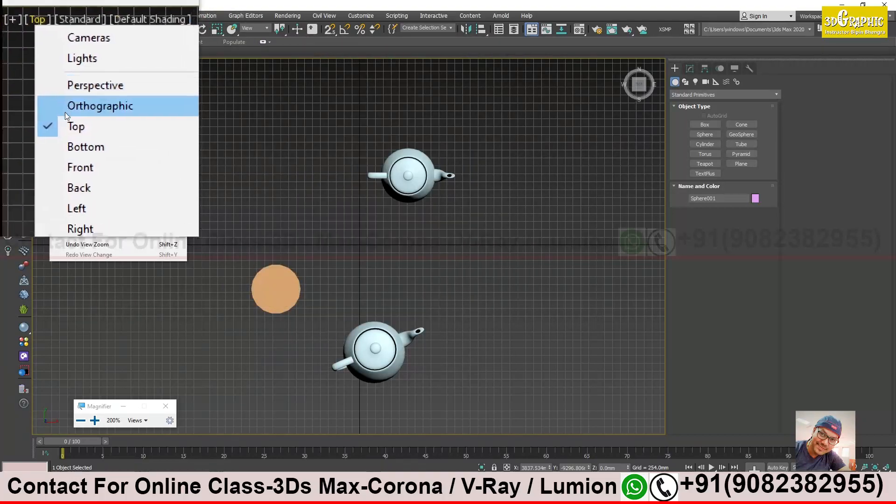
pyautogui.click(76, 141)
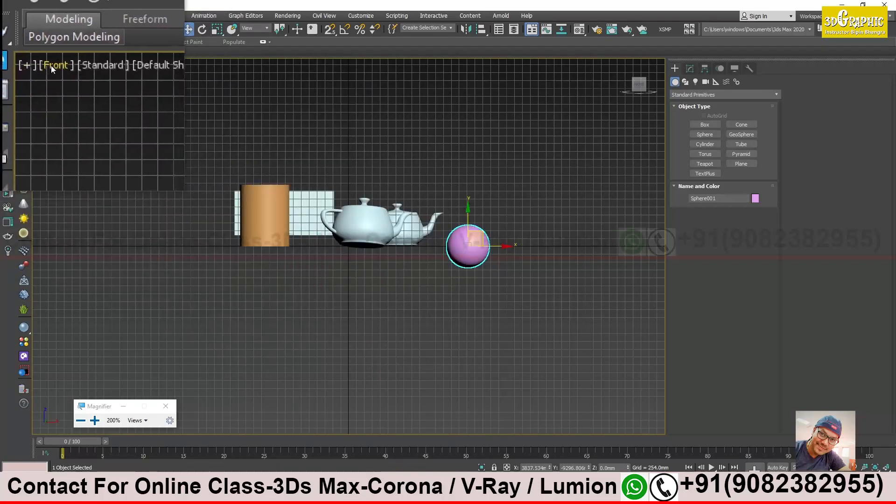
pyautogui.click(52, 65)
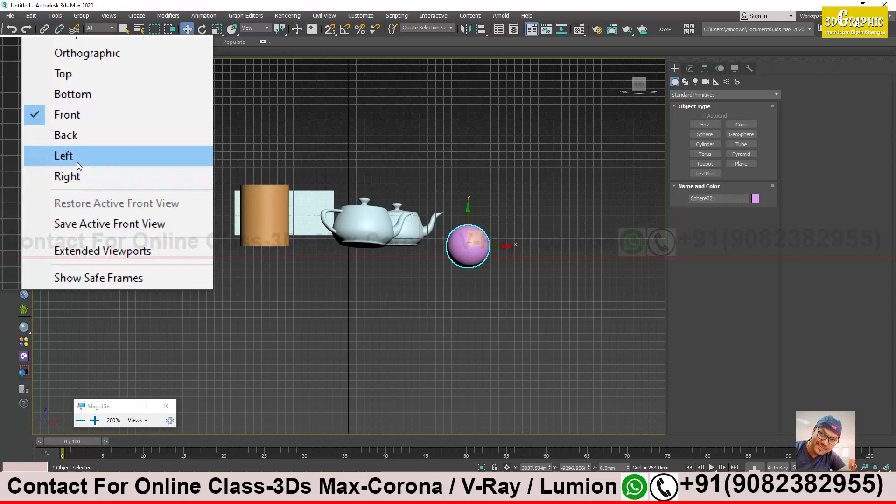
pyautogui.click(78, 174)
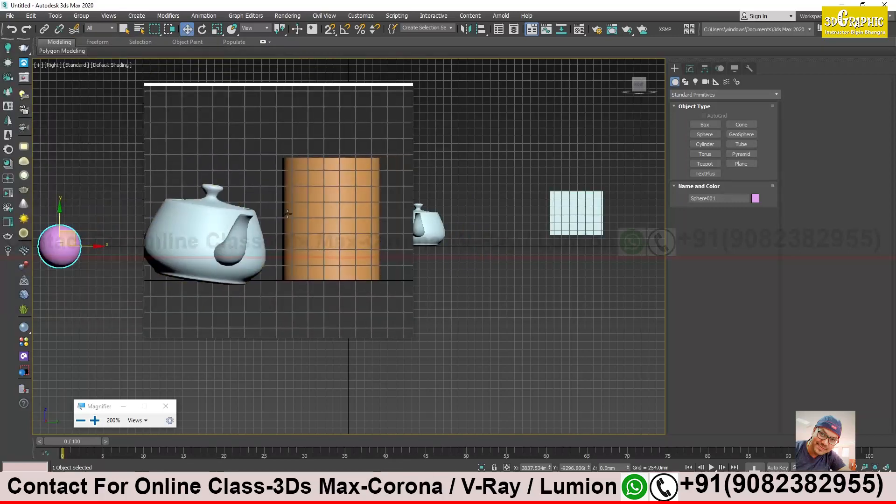
# - Return the viewport to an angled Perspective view of all objects and close the Magnifier
pyautogui.click(51, 65)
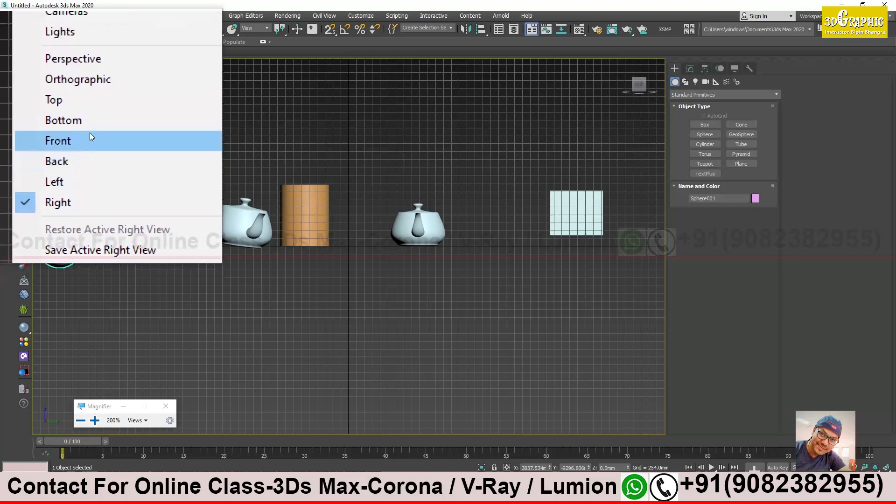
pyautogui.click(86, 101)
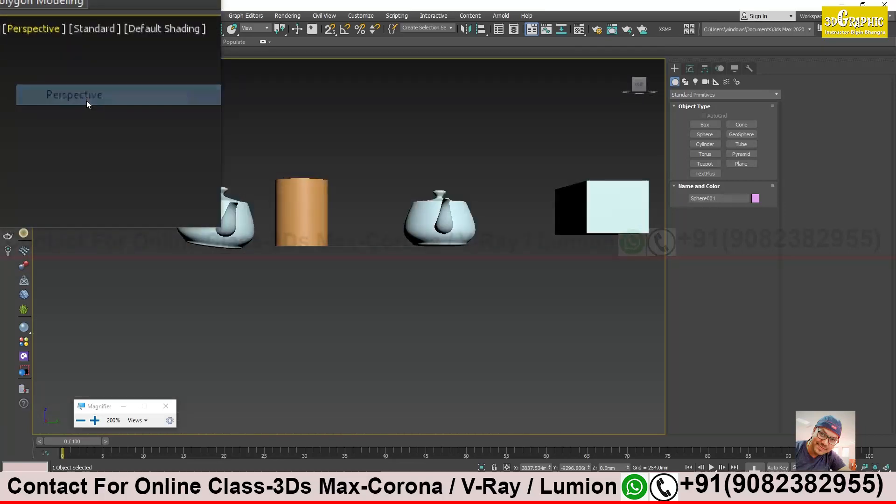
pyautogui.keyDown('alt'); pyautogui.moveTo(384, 192); pyautogui.dragTo(341, 227, button='middle'); pyautogui.keyUp('alt')
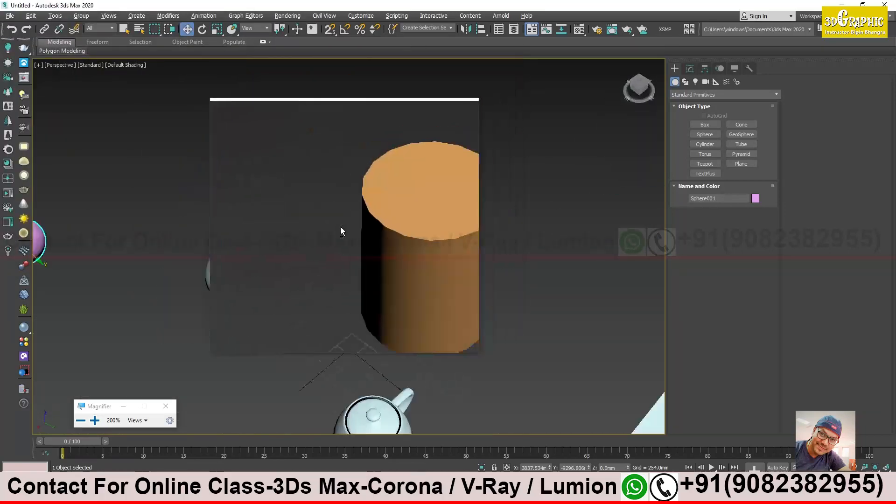
pyautogui.scroll(-4, 341, 226)
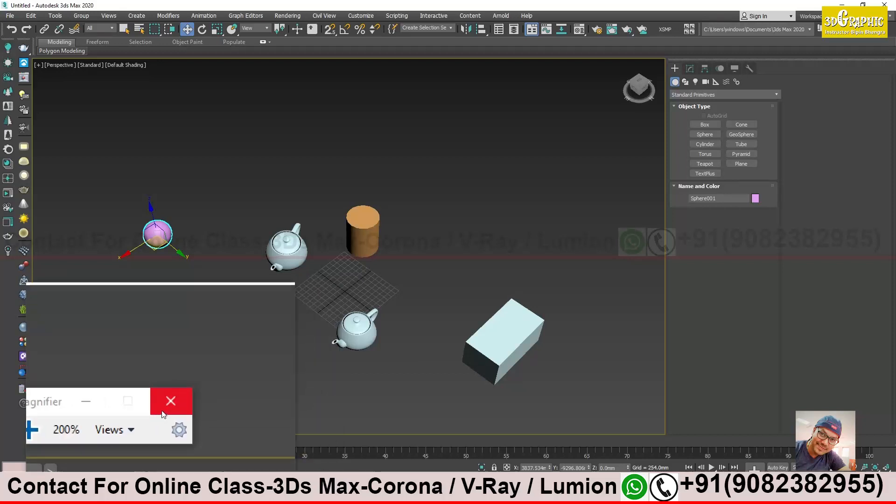
pyautogui.click(170, 400)
# - Select the sphere, both teapots, the cylinder and the box together and delete them
pyautogui.scroll(-2, 270, 313)
pyautogui.keyDown('alt'); pyautogui.moveTo(269, 310); pyautogui.dragTo(302, 319, button='middle'); pyautogui.keyUp('alt')
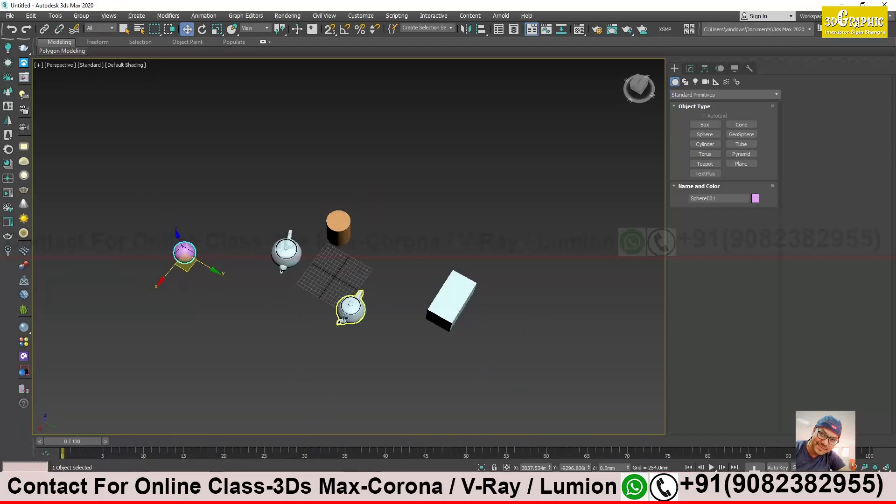
pyautogui.moveTo(208, 381); pyautogui.dragTo(206, 381)
pyautogui.click(264, 293)
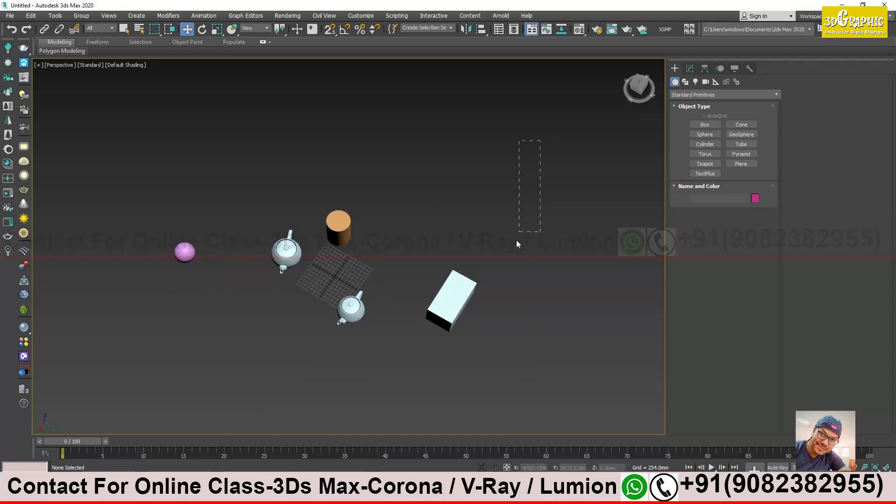
pyautogui.moveTo(159, 365); pyautogui.dragTo(157, 365)
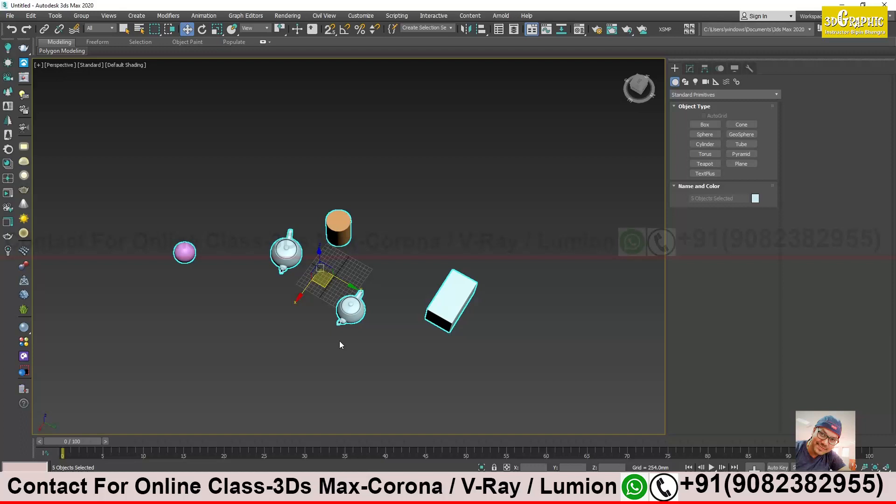
pyautogui.press('Delete')
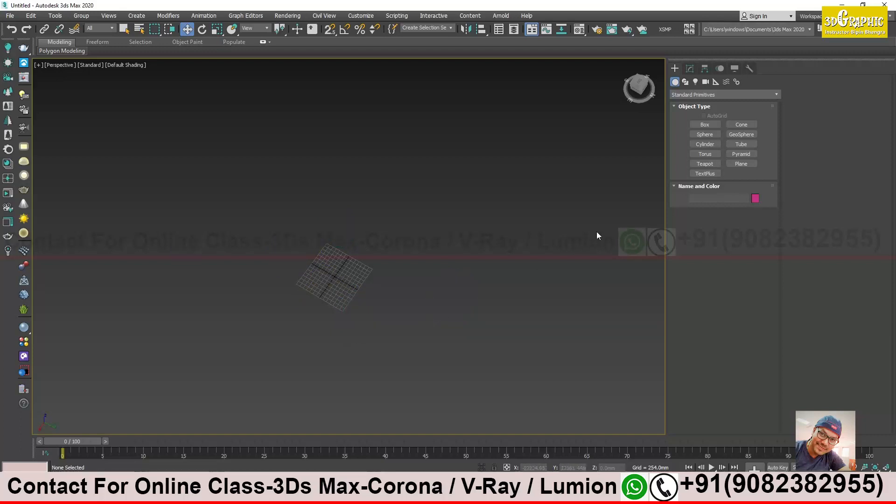
# - Create a thin box over the grid, about 3493 mm long and 4194 mm wide, as a tabletop
pyautogui.keyDown('alt'); pyautogui.moveTo(408, 274); pyautogui.dragTo(408, 259, button='middle'); pyautogui.keyUp('alt')
pyautogui.scroll(2, 312, 217)
pyautogui.moveTo(324, 203); pyautogui.dragTo(350, 199, button='middle')
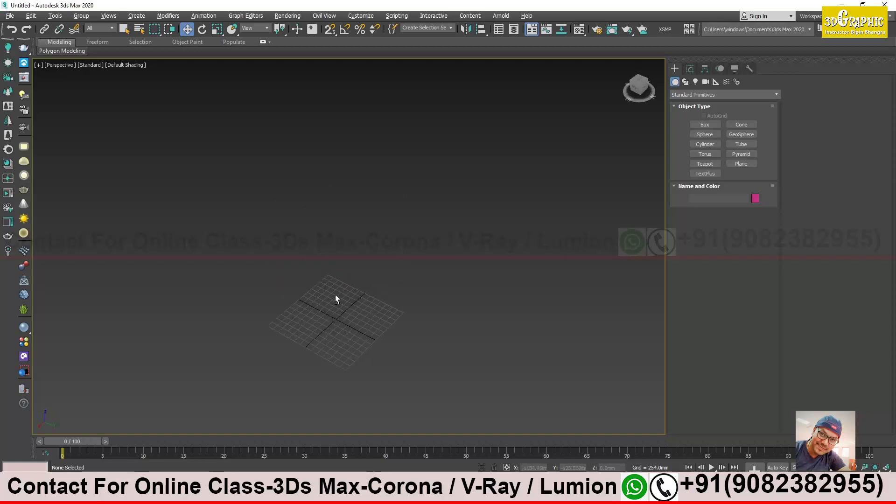
pyautogui.keyDown('alt'); pyautogui.moveTo(337, 290); pyautogui.dragTo(336, 288, button='middle'); pyautogui.keyUp('alt')
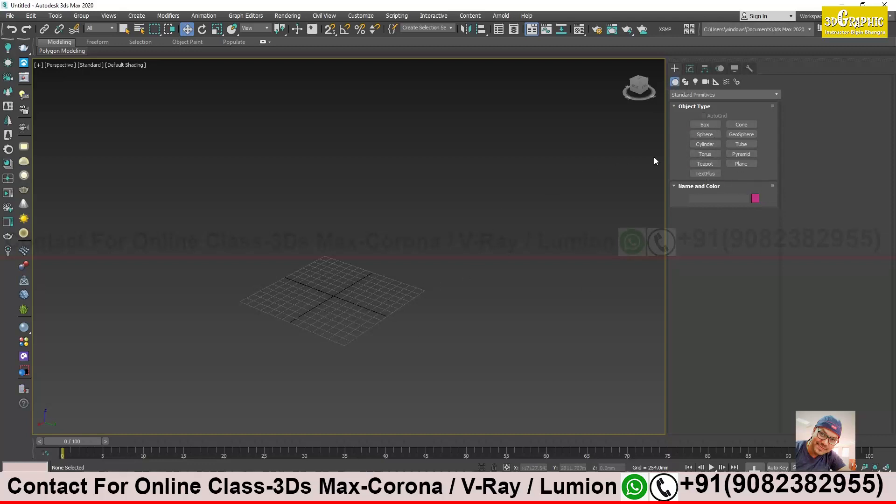
pyautogui.click(705, 124)
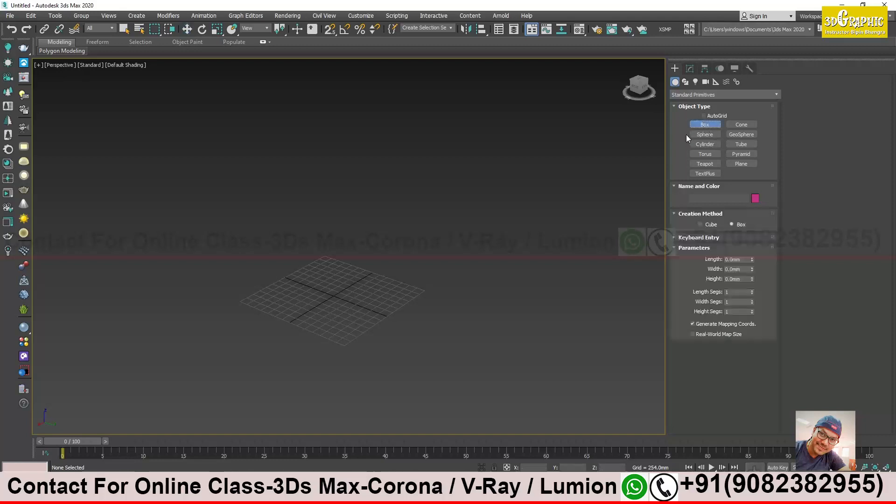
pyautogui.moveTo(359, 271)
pyautogui.mouseDown()
pyautogui.moveTo(349, 341)
pyautogui.moveTo(329, 359)
pyautogui.mouseUp()
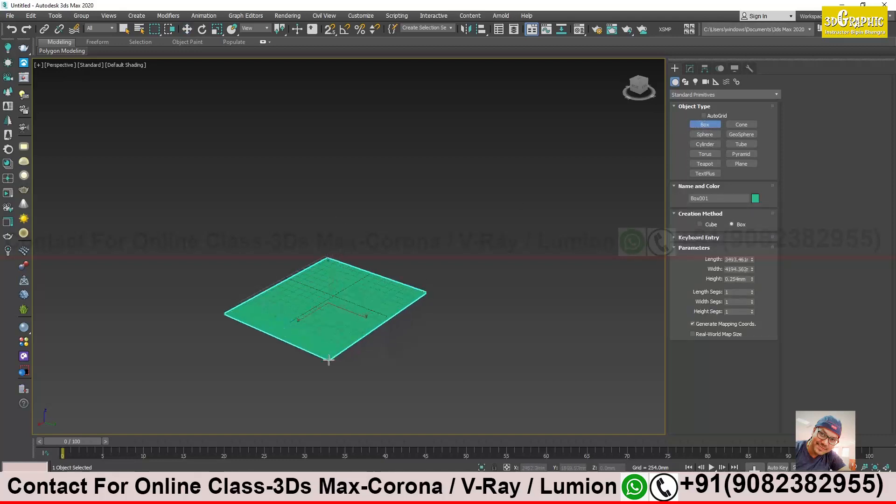
# - Raise the tabletop box along the Z axis to about 1873 mm above the grid
pyautogui.click(187, 30)
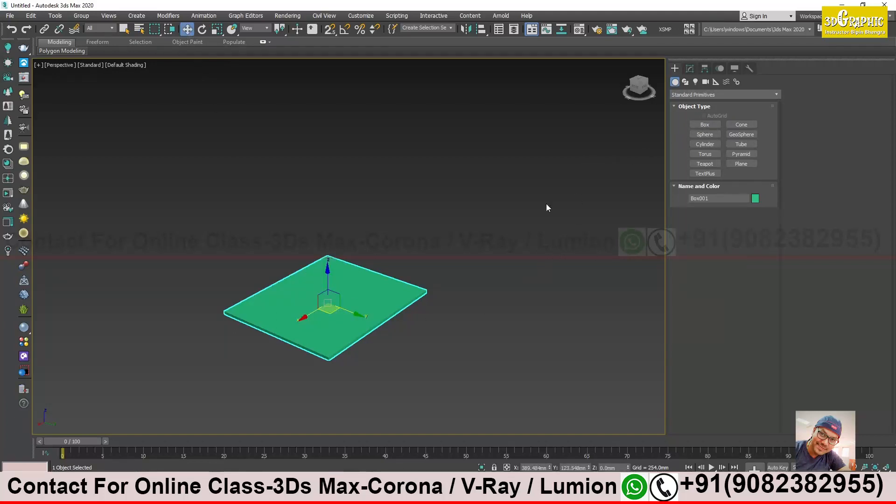
pyautogui.moveTo(329, 279); pyautogui.dragTo(330, 214)
pyautogui.keyDown('alt'); pyautogui.moveTo(334, 305); pyautogui.dragTo(313, 284, button='middle'); pyautogui.keyUp('alt')
pyautogui.scroll(2, 320, 310)
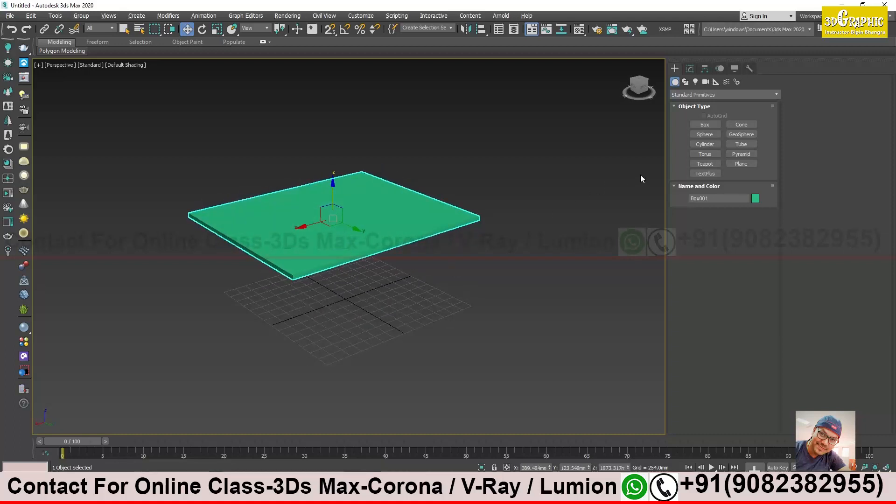
# - Create a cylinder table leg near the tabletop's corner, about 129 mm in radius and 1830 mm high
pyautogui.click(705, 144)
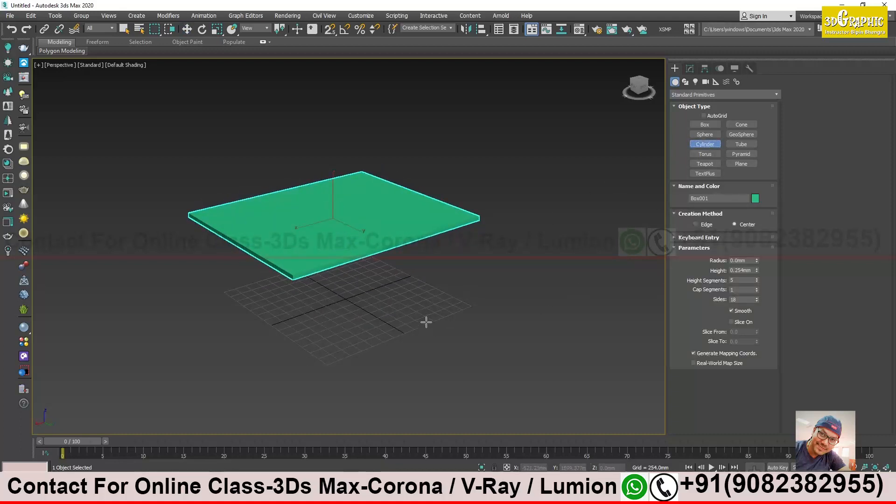
pyautogui.moveTo(438, 322); pyautogui.dragTo(446, 322)
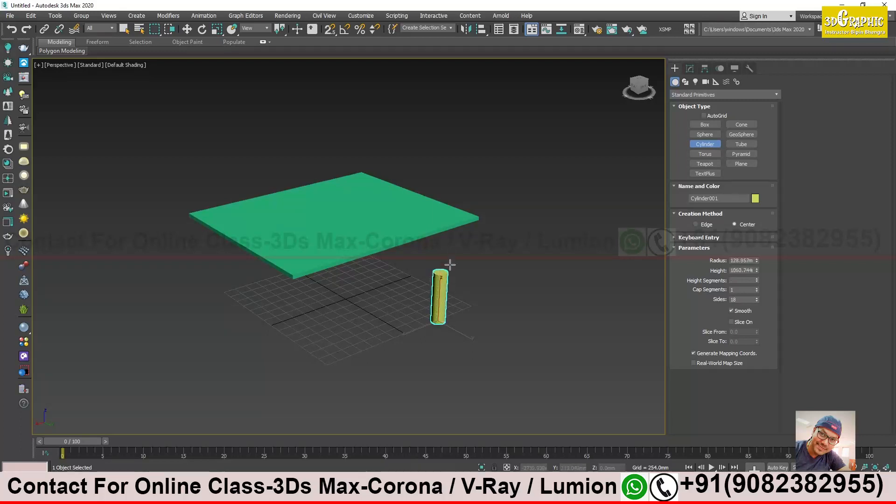
pyautogui.click(447, 227)
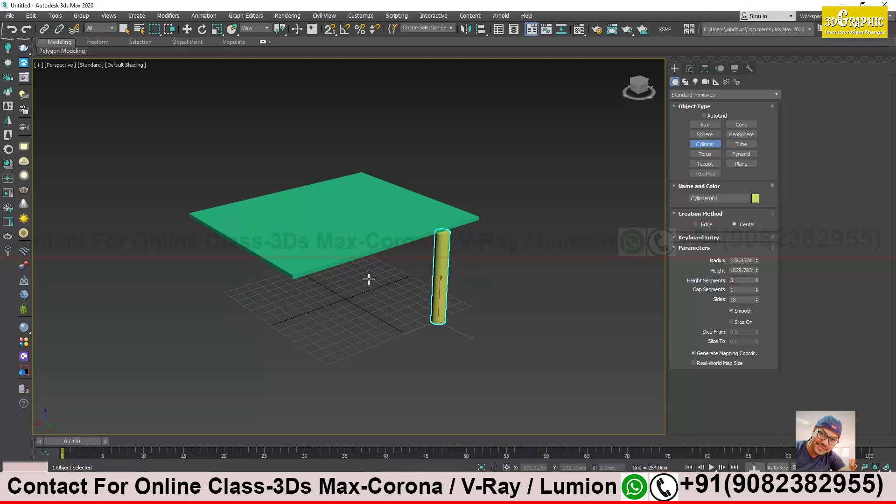
# - Move the cylinder leg across the ground plane so it stands beneath the nearest corner of the tabletop
pyautogui.click(188, 30)
pyautogui.keyDown('alt'); pyautogui.moveTo(441, 209); pyautogui.dragTo(455, 321, button='middle'); pyautogui.keyUp('alt')
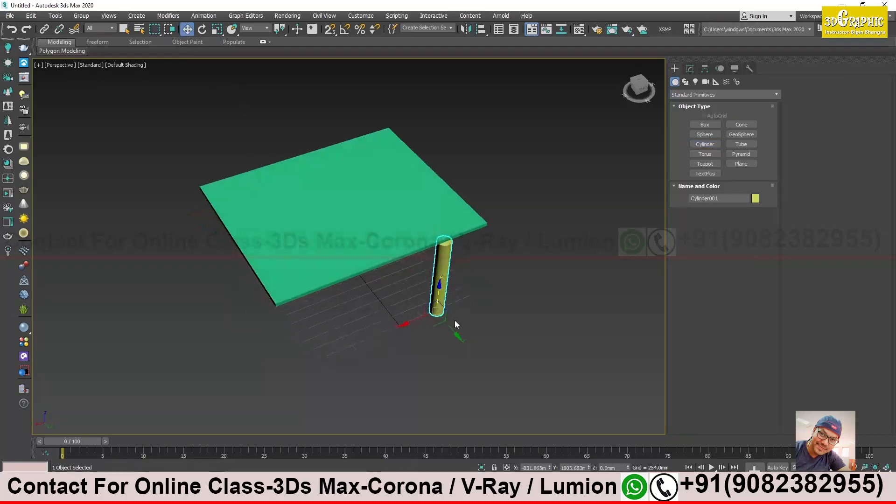
pyautogui.keyDown('alt'); pyautogui.moveTo(458, 329); pyautogui.dragTo(377, 284, button='middle'); pyautogui.keyUp('alt')
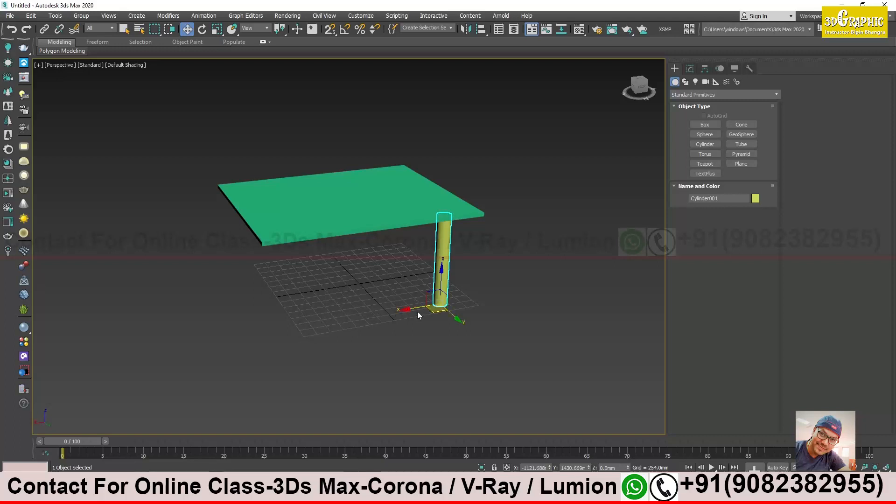
# - Clone the cylinder leg along the X axis as one copy beneath the tabletop's other front corner and clear the selection
pyautogui.keyDown('shift'); pyautogui.moveTo(411, 309); pyautogui.dragTo(260, 341); pyautogui.keyUp('shift')
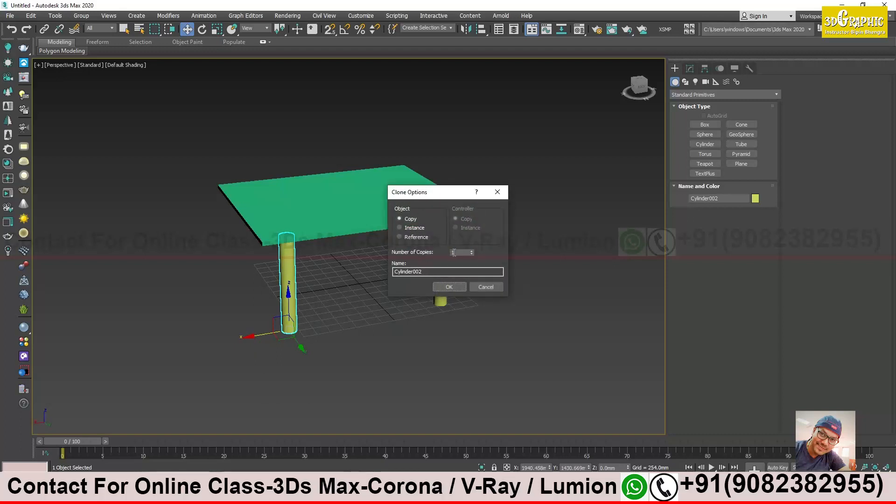
pyautogui.click(450, 287)
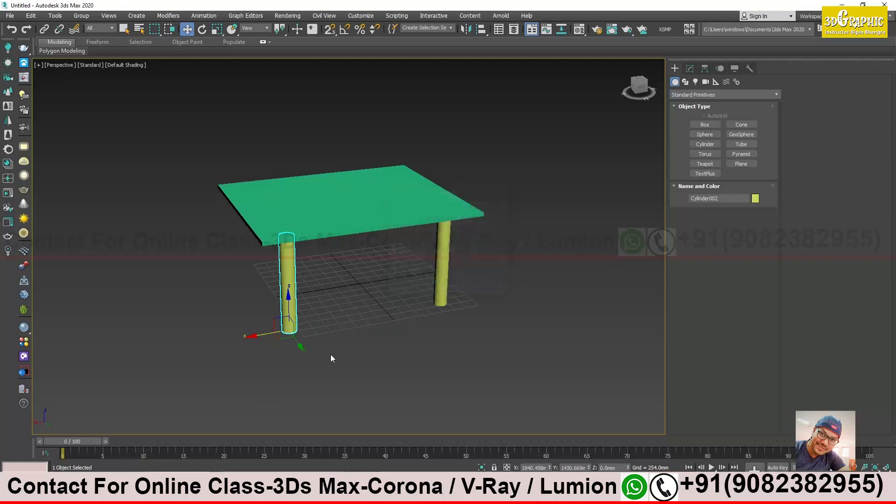
pyautogui.click(352, 361)
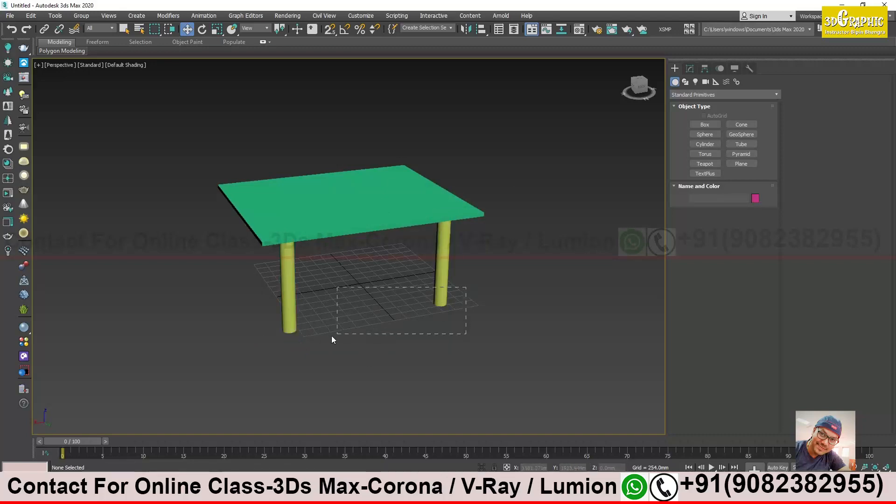
pyautogui.moveTo(273, 349); pyautogui.dragTo(272, 349)
pyautogui.click(415, 337)
# - Switch to the Word shortcut notes and add the line "Shift + click n drage = copy selected object" below the scale entry
pyautogui.click(207, 495)
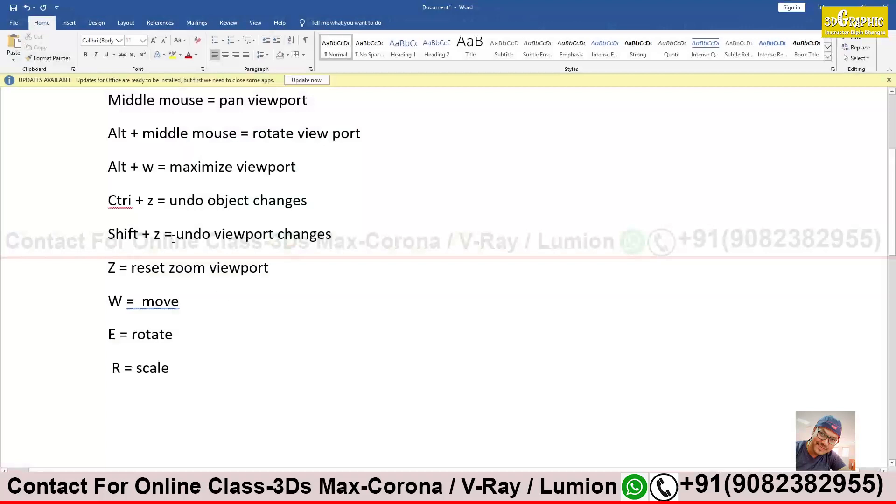
pyautogui.scroll(3, 206, 236)
pyautogui.scroll(-4, 198, 358)
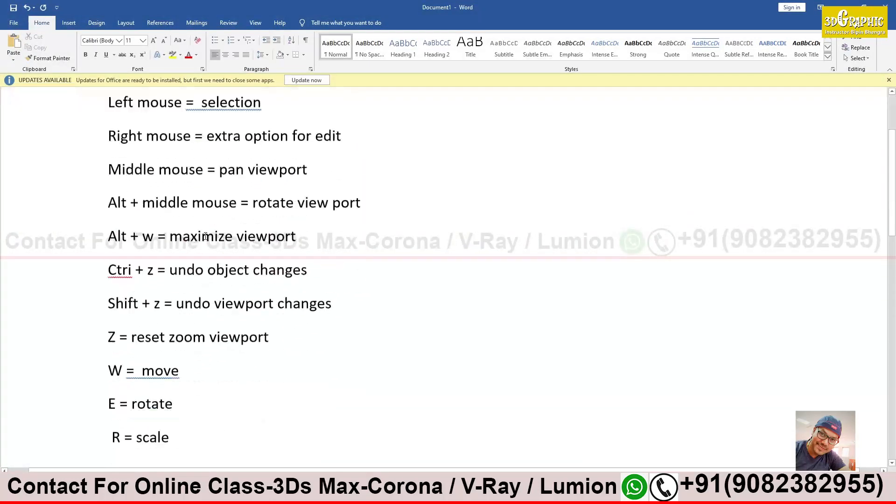
pyautogui.press('Return')
pyautogui.write('shift')
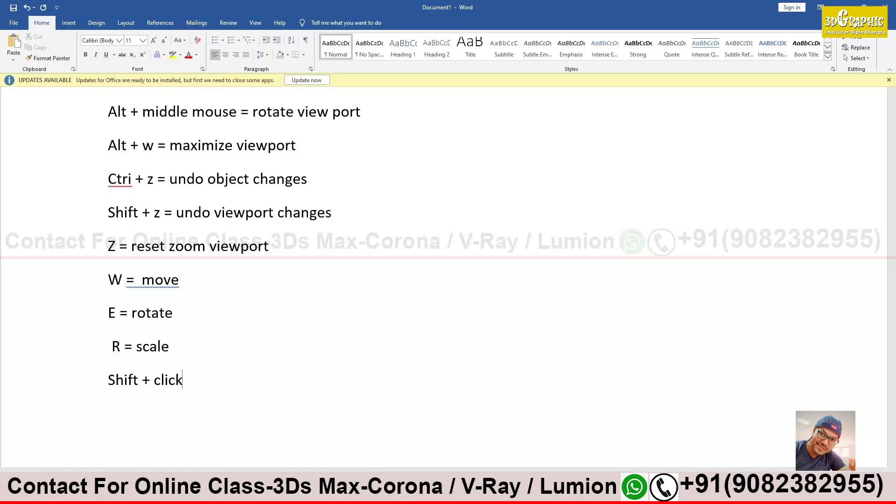
pyautogui.write('+ click n drage ')
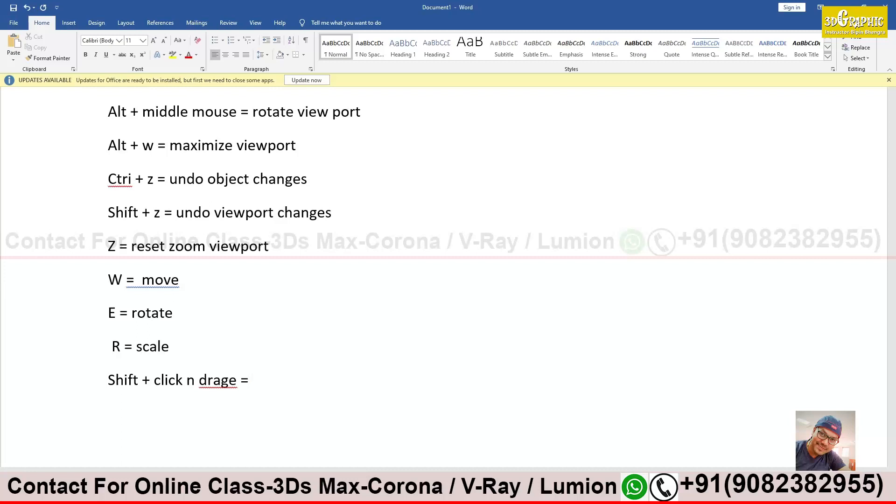
pyautogui.write('= copy selected ob')
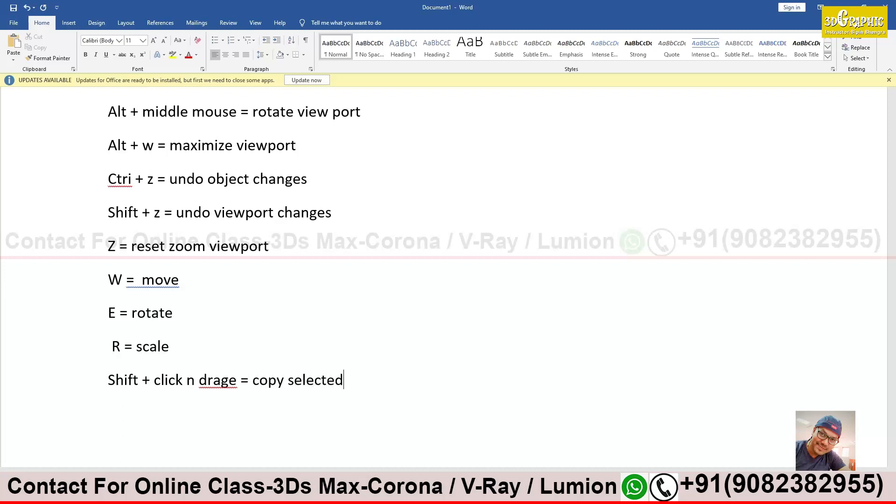
pyautogui.write('ject')
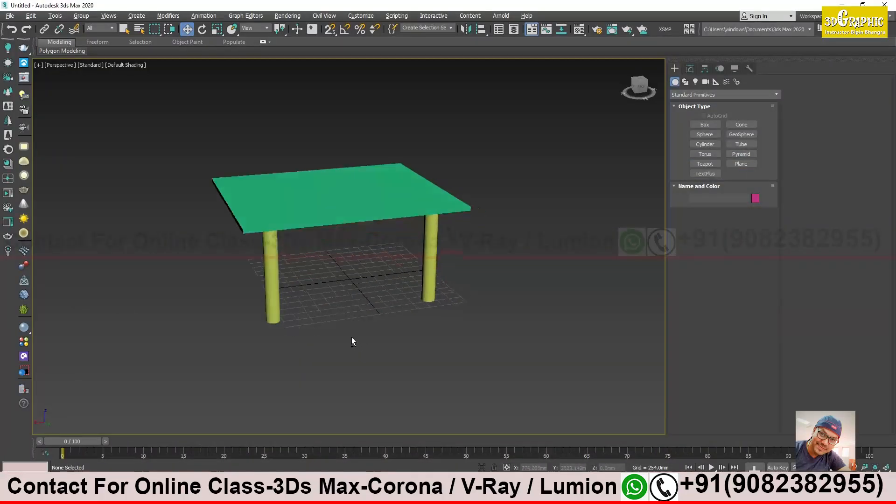
# - Back in 3ds Max, select both legs and clone them along the Y axis to the tabletop's far side with 3 copies
pyautogui.keyDown('alt'); pyautogui.moveTo(351, 337); pyautogui.dragTo(351, 330, button='middle'); pyautogui.keyUp('alt')
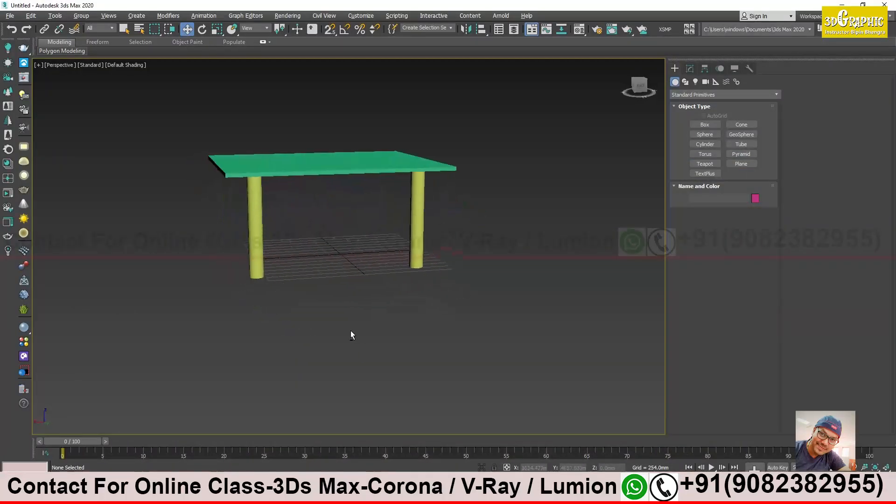
pyautogui.moveTo(245, 323); pyautogui.dragTo(246, 323)
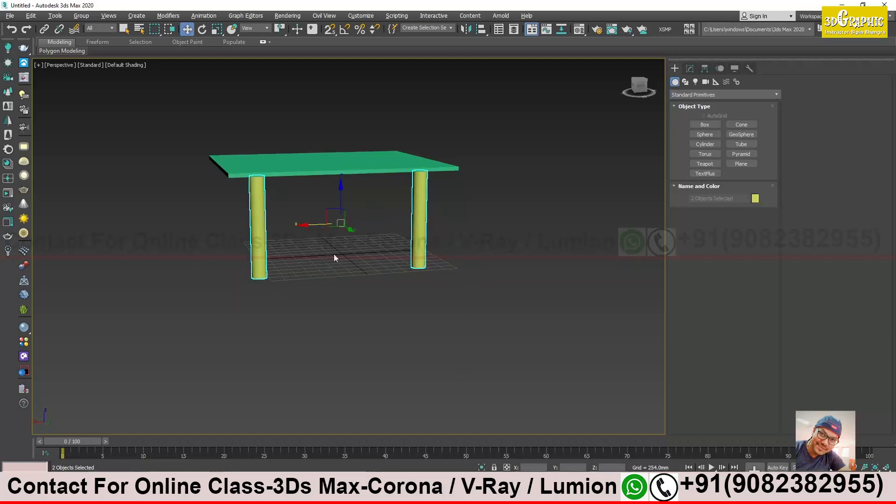
pyautogui.keyDown('alt'); pyautogui.moveTo(289, 251); pyautogui.dragTo(327, 266, button='middle'); pyautogui.keyUp('alt')
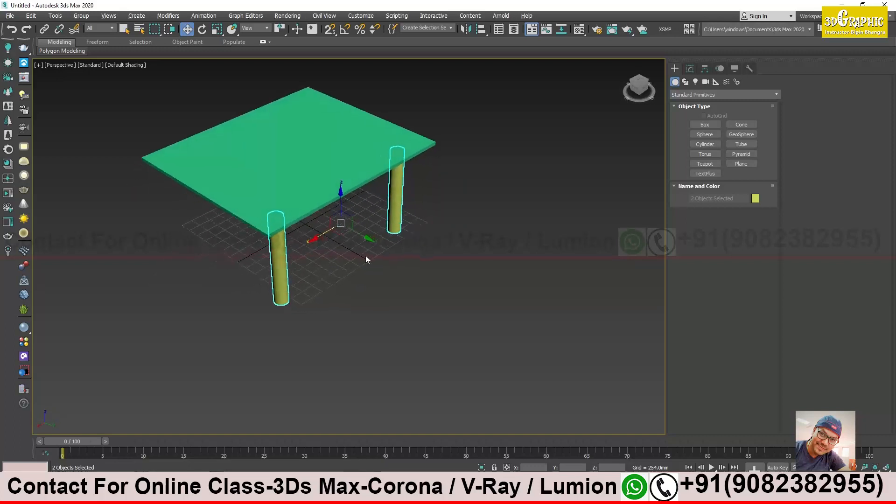
pyautogui.moveTo(376, 251)
pyautogui.keyDown('alt'); pyautogui.mouseDown(button='middle')
pyautogui.moveTo(350, 259)
pyautogui.moveTo(365, 272)
pyautogui.moveTo(369, 260)
pyautogui.mouseUp(button='middle'); pyautogui.keyUp('alt')
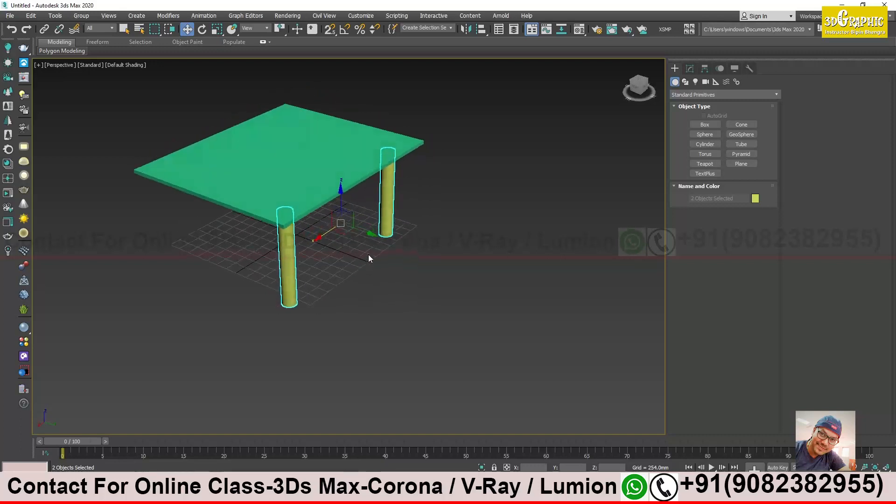
pyautogui.moveTo(356, 231)
pyautogui.keyDown('shift'); pyautogui.mouseDown()
pyautogui.moveTo(266, 202)
pyautogui.moveTo(258, 216)
pyautogui.mouseUp(); pyautogui.keyUp('shift')
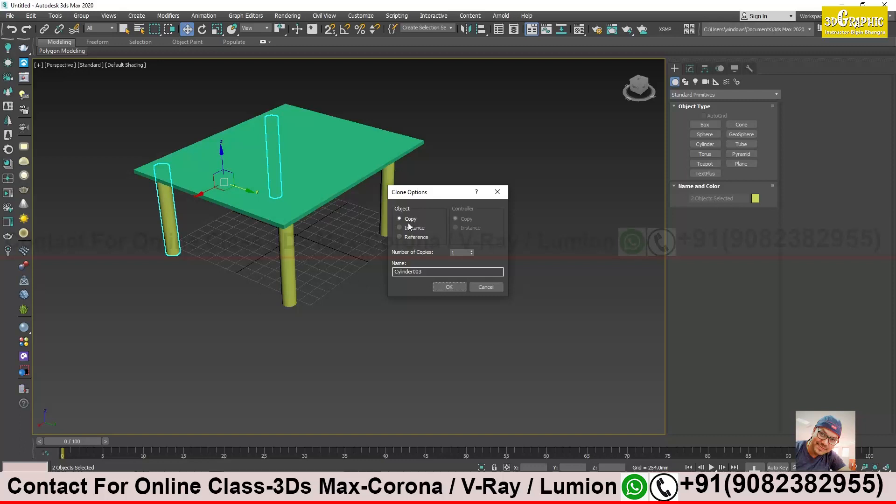
pyautogui.click(471, 251)
pyautogui.click(472, 251)
pyautogui.click(449, 287)
# - Select the four surplus cylinders standing away from the table and delete them
pyautogui.hotkey('ctrl', 'shift', 'z')
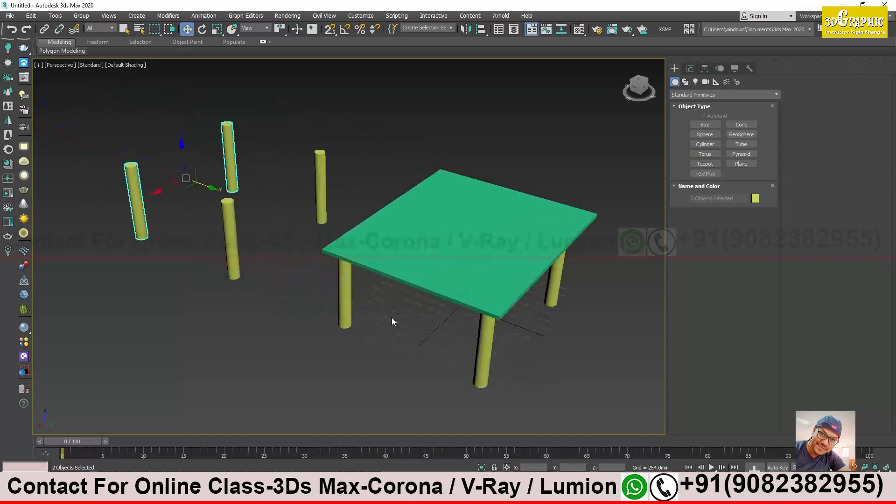
pyautogui.keyDown('alt'); pyautogui.moveTo(261, 238); pyautogui.dragTo(282, 235, button='middle'); pyautogui.keyUp('alt')
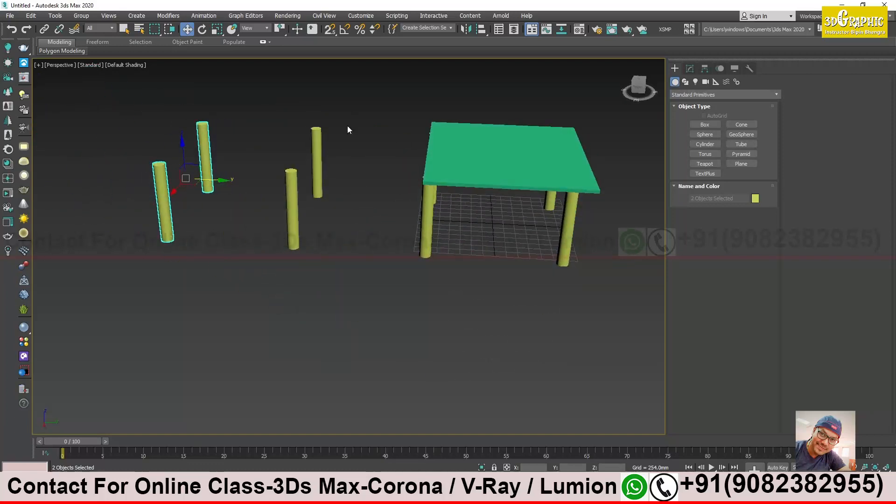
pyautogui.moveTo(151, 293); pyautogui.dragTo(145, 287)
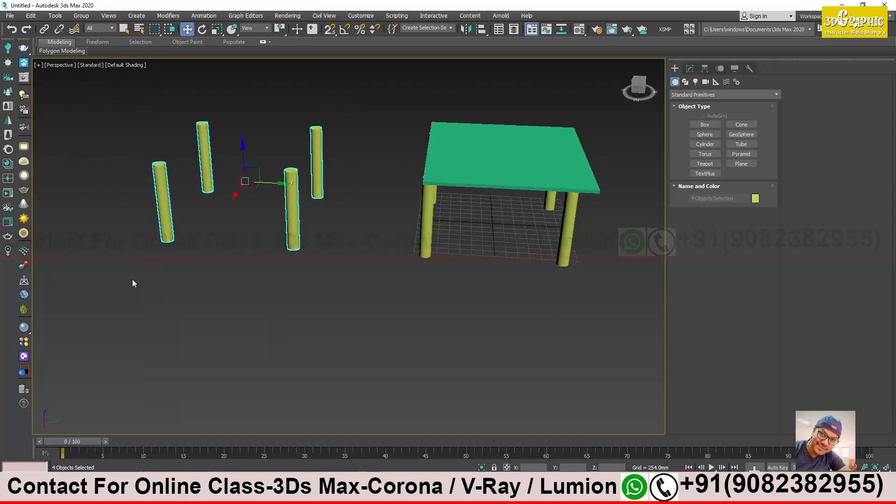
pyautogui.press('Delete')
# - Move the tabletop slightly along the Y axis to align it over the four legs
pyautogui.keyDown('alt'); pyautogui.moveTo(236, 280); pyautogui.dragTo(349, 199, button='middle'); pyautogui.keyUp('alt')
pyautogui.click(350, 199)
pyautogui.moveTo(401, 185); pyautogui.dragTo(389, 187)
pyautogui.keyDown('alt'); pyautogui.moveTo(389, 187); pyautogui.dragTo(382, 213, button='middle'); pyautogui.keyUp('alt')
pyautogui.scroll(2, 351, 220)
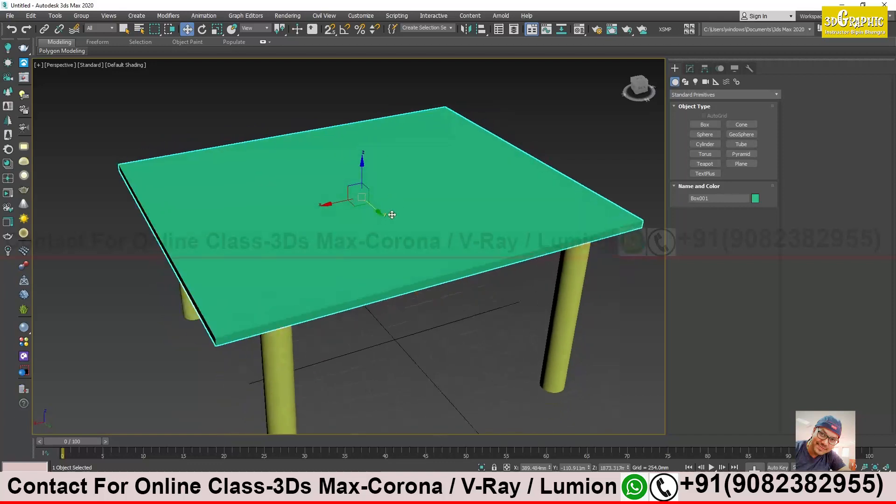
# - Create a teapot on the ground in front of the table with a radius of about 270 mm
pyautogui.click(710, 164)
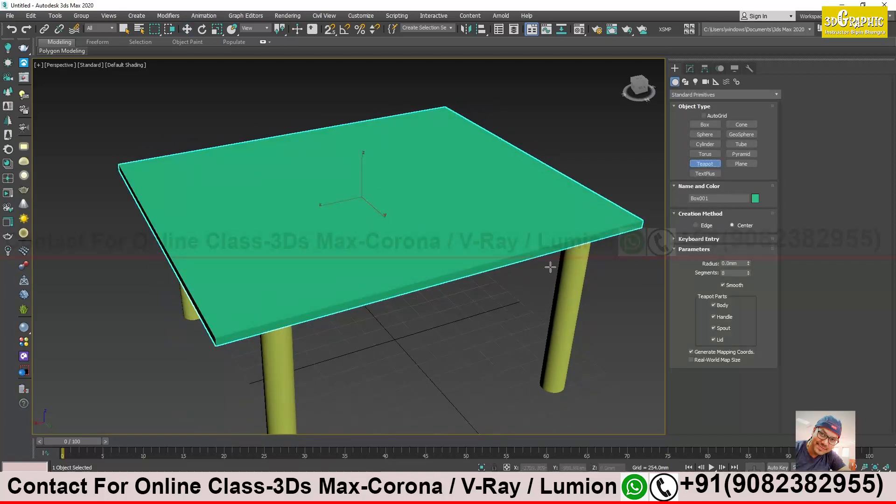
pyautogui.moveTo(552, 272); pyautogui.dragTo(493, 223, button='middle')
pyautogui.moveTo(379, 351); pyautogui.dragTo(397, 360)
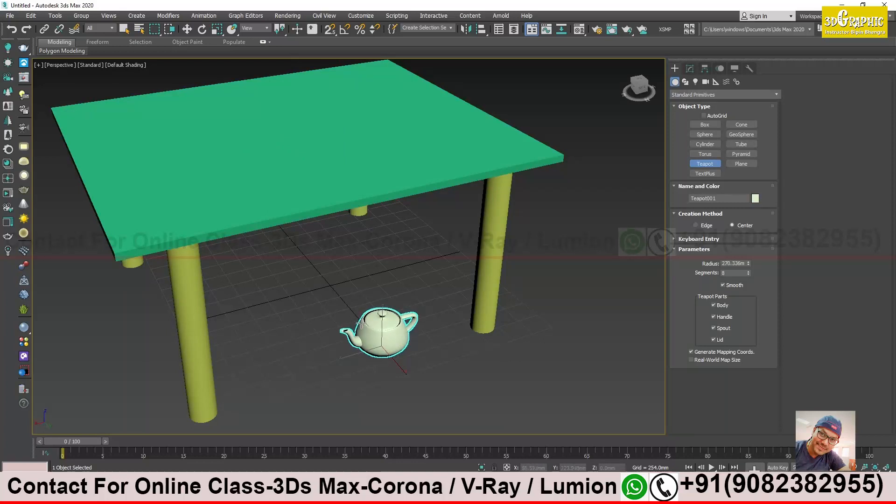
# - Raise the teapot to tabletop height and shift it horizontally so it rests on the table
pyautogui.click(186, 30)
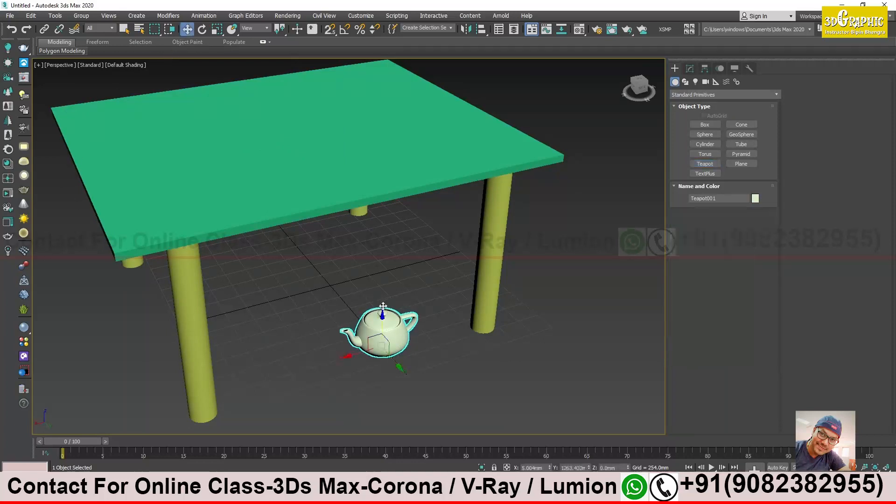
pyautogui.moveTo(370, 334); pyautogui.dragTo(374, 147)
pyautogui.moveTo(388, 179); pyautogui.dragTo(255, 177)
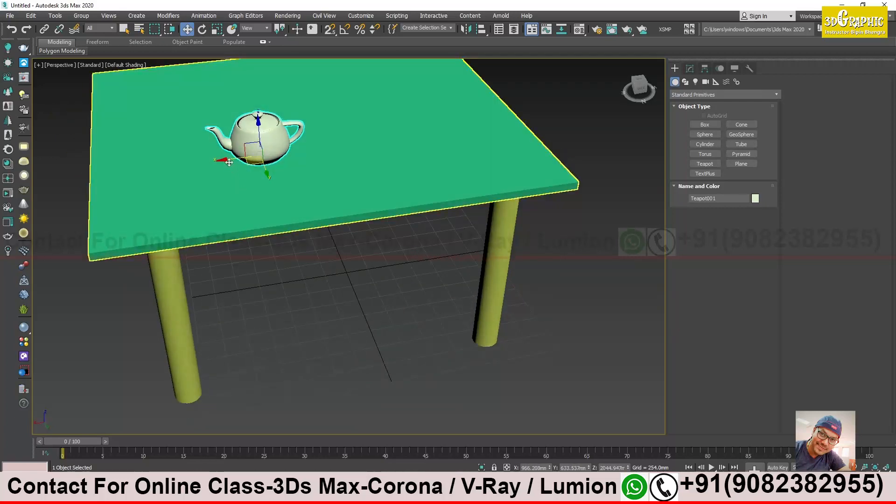
# - Clone the teapot along the X axis as one copy and place the copy close beside the original on the tabletop
pyautogui.keyDown('shift'); pyautogui.moveTo(229, 162); pyautogui.dragTo(320, 150); pyautogui.keyUp('shift')
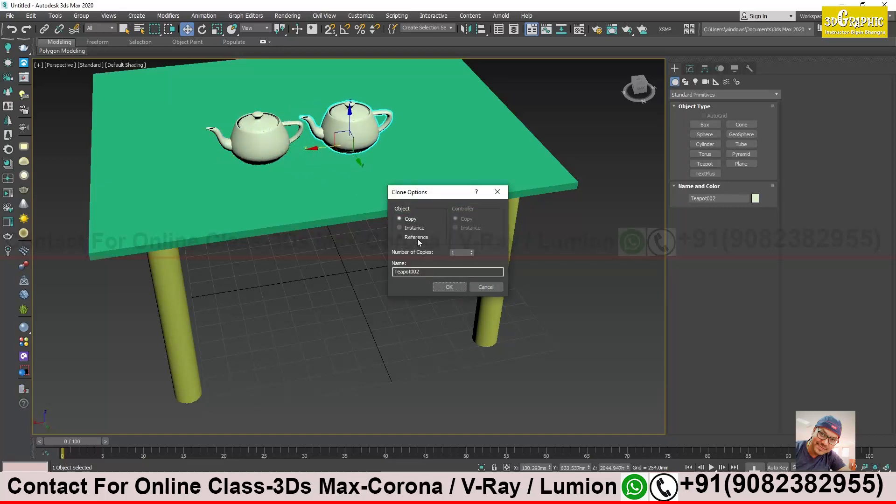
pyautogui.click(445, 285)
pyautogui.keyDown('alt'); pyautogui.moveTo(300, 175); pyautogui.dragTo(325, 168, button='middle'); pyautogui.keyUp('alt')
pyautogui.moveTo(339, 152); pyautogui.dragTo(311, 187)
pyautogui.moveTo(312, 187)
pyautogui.keyDown('alt'); pyautogui.mouseDown(button='middle')
pyautogui.moveTo(318, 176)
pyautogui.moveTo(260, 174)
pyautogui.moveTo(293, 177)
pyautogui.moveTo(317, 203)
pyautogui.mouseUp(button='middle'); pyautogui.keyUp('alt')
pyautogui.scroll(4, 318, 176)
pyautogui.scroll(-4, 318, 175)
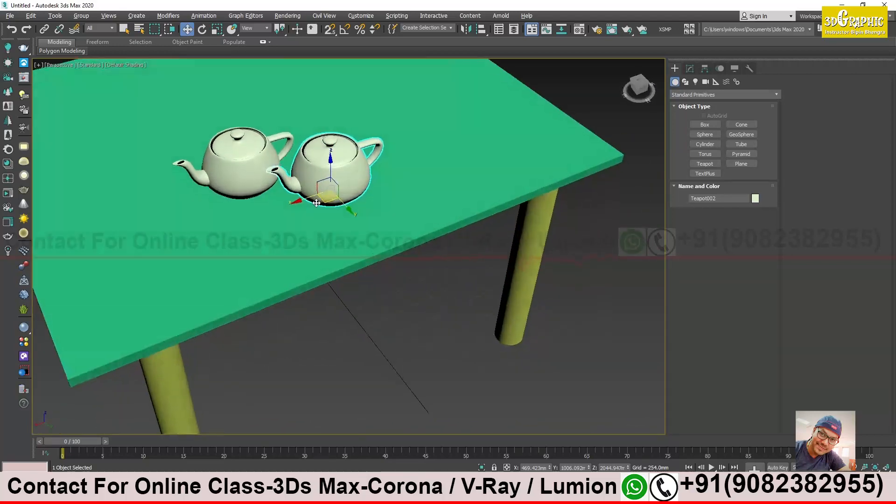
# - Shift the cloned teapot horizontally across the tabletop, slightly farther from the original teapot
pyautogui.moveTo(328, 196); pyautogui.dragTo(352, 182)
pyautogui.keyDown('alt'); pyautogui.moveTo(341, 206); pyautogui.dragTo(321, 191, button='middle'); pyautogui.keyUp('alt')
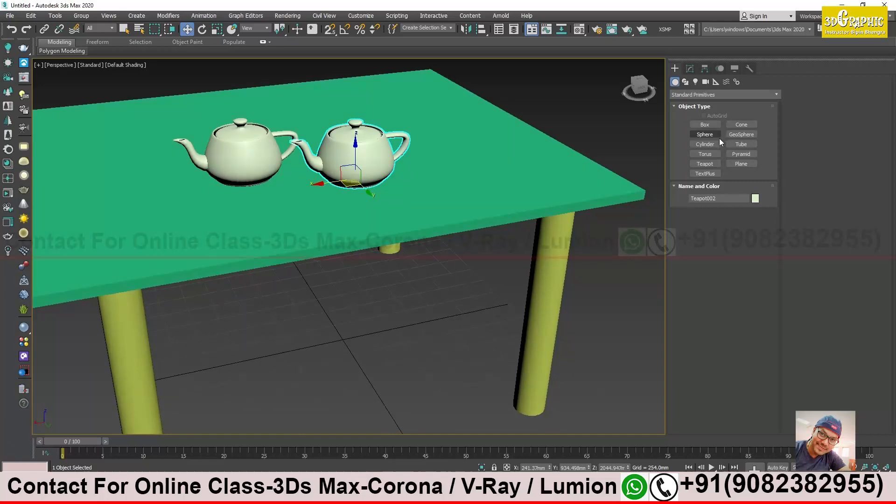
# - Create a sphere with a radius of about 220 mm and place it on the tabletop beside the teapots' spout side
pyautogui.click(705, 134)
pyautogui.moveTo(385, 359); pyautogui.dragTo(393, 110)
pyautogui.press('s')
pyautogui.press('w')
pyautogui.press('s')
pyautogui.moveTo(358, 142); pyautogui.dragTo(84, 181)
pyautogui.keyDown('alt'); pyautogui.moveTo(195, 232); pyautogui.dragTo(284, 277, button='middle'); pyautogui.keyUp('alt')
pyautogui.moveTo(209, 201)
pyautogui.mouseDown()
pyautogui.moveTo(209, 189)
pyautogui.moveTo(208, 202)
pyautogui.mouseUp()
pyautogui.scroll(-2, 276, 254)
pyautogui.keyDown('alt'); pyautogui.moveTo(275, 253); pyautogui.dragTo(317, 256, button='middle'); pyautogui.keyUp('alt')
pyautogui.scroll(-4, 318, 268)
# - Create a flat box about 1249 by 1397 mm beside the table and raise it about 949 mm as a chair seat
pyautogui.click(705, 125)
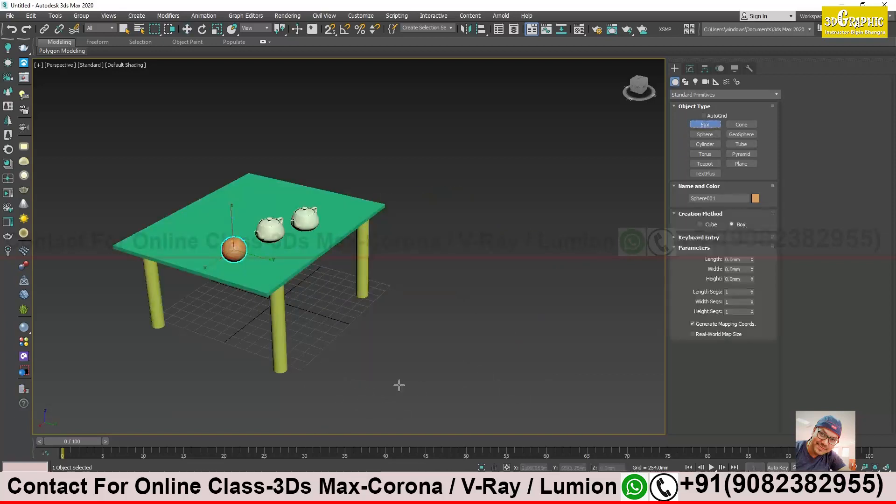
pyautogui.moveTo(371, 313); pyautogui.dragTo(393, 362)
pyautogui.press('w')
pyautogui.moveTo(384, 314); pyautogui.dragTo(382, 272)
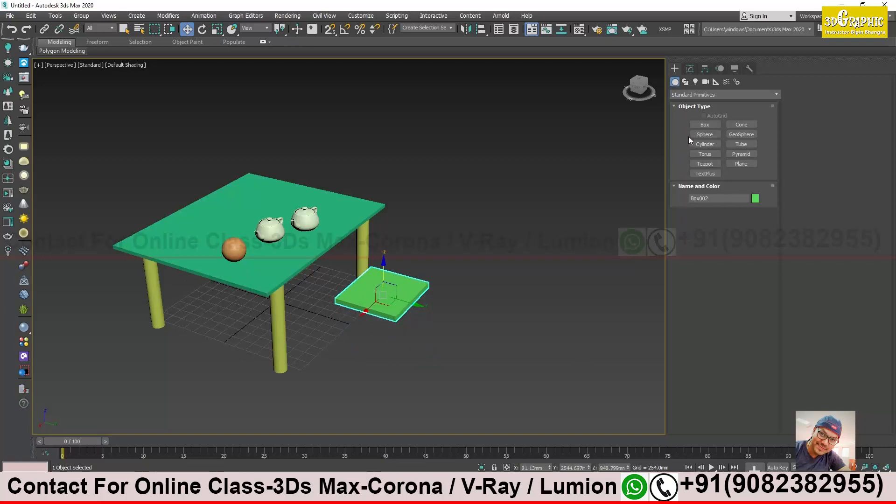
# - Create a slim cylinder with a radius of about 61 mm standing on the ground beneath the green seat as a leg
pyautogui.click(708, 145)
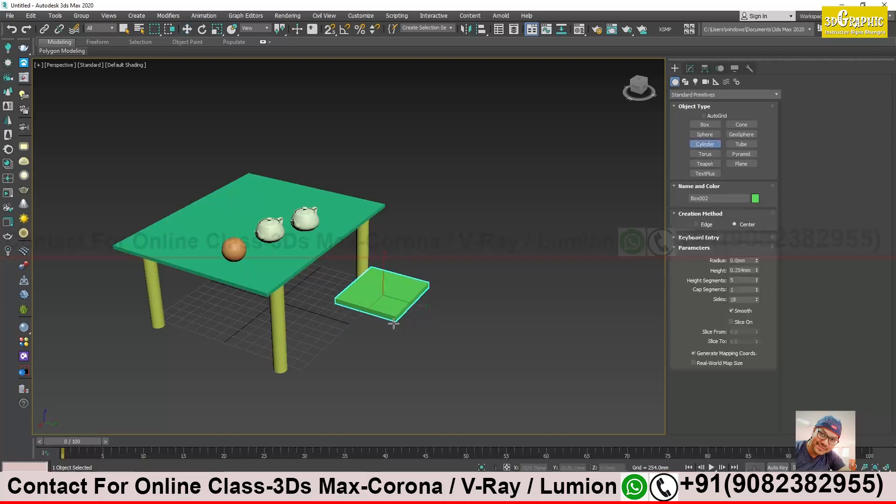
pyautogui.moveTo(396, 329); pyautogui.dragTo(396, 327)
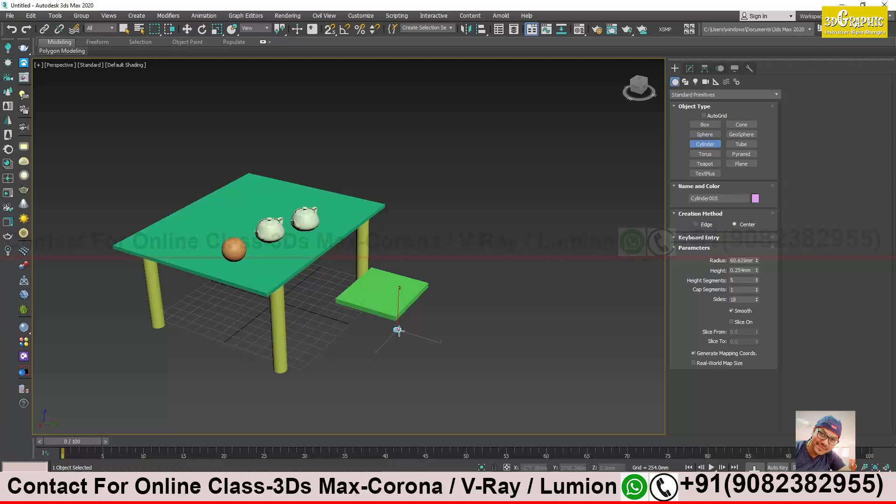
pyautogui.click(400, 292)
pyautogui.press('w')
pyautogui.scroll(3, 402, 297)
pyautogui.keyDown('alt'); pyautogui.moveTo(402, 299); pyautogui.dragTo(348, 288, button='middle'); pyautogui.keyUp('alt')
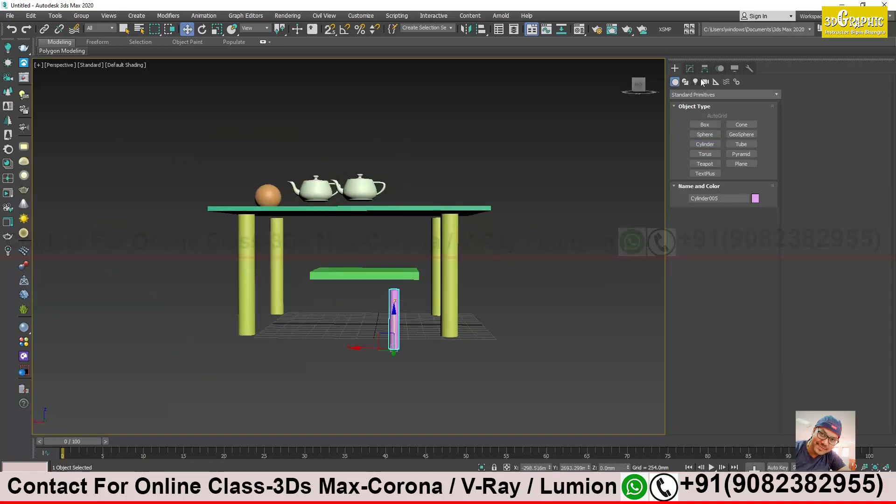
# - Try uniformly scaling the table leg nearest the chair seat down to about 46 percent, and undo the scaling
pyautogui.keyDown('alt'); pyautogui.moveTo(412, 290); pyautogui.dragTo(374, 302, button='middle'); pyautogui.keyUp('alt')
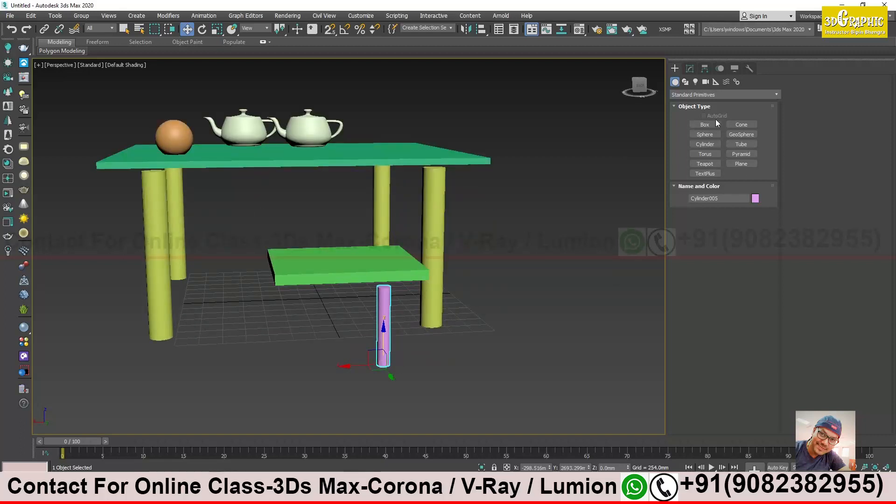
pyautogui.keyDown('alt'); pyautogui.moveTo(336, 318); pyautogui.dragTo(255, 313, button='middle'); pyautogui.keyUp('alt')
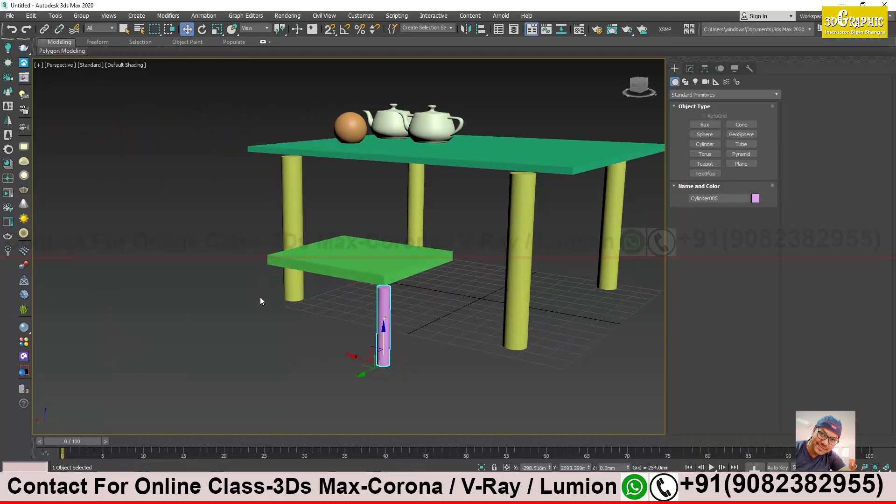
pyautogui.keyDown('alt'); pyautogui.moveTo(294, 297); pyautogui.dragTo(326, 330, button='middle'); pyautogui.keyUp('alt')
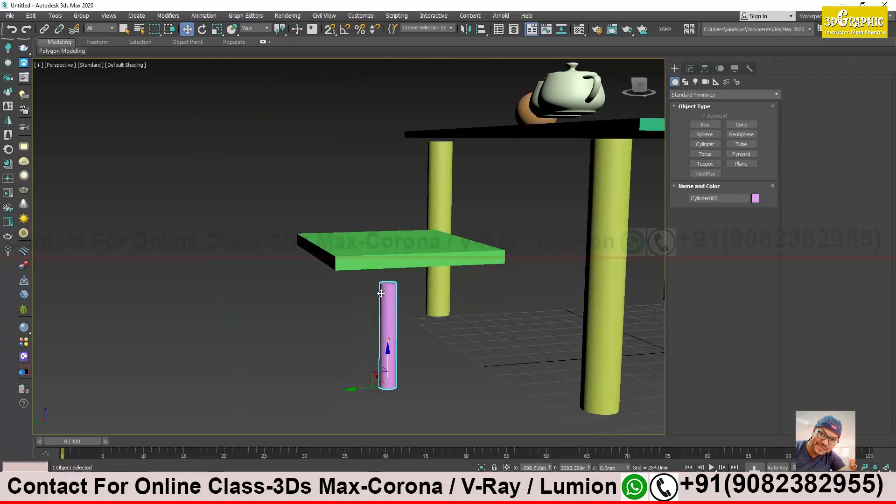
pyautogui.keyDown('alt'); pyautogui.moveTo(370, 288); pyautogui.dragTo(439, 276, button='middle'); pyautogui.keyUp('alt')
pyautogui.click(436, 252)
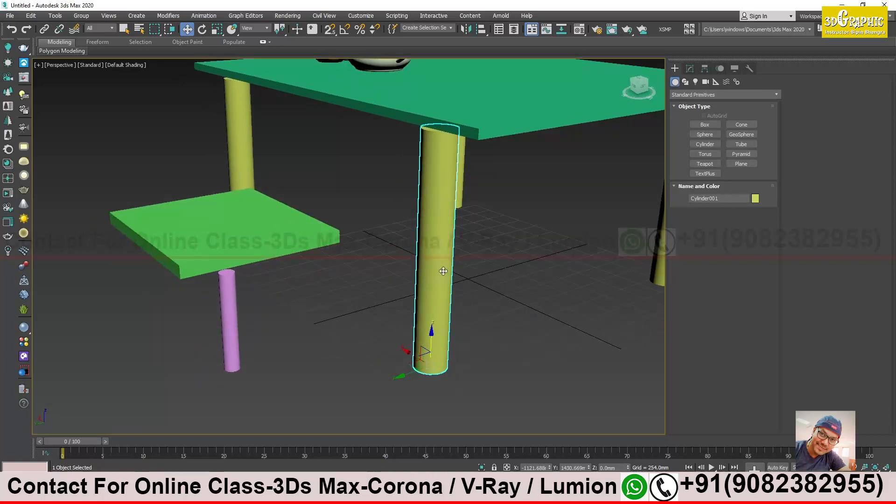
pyautogui.press('r')
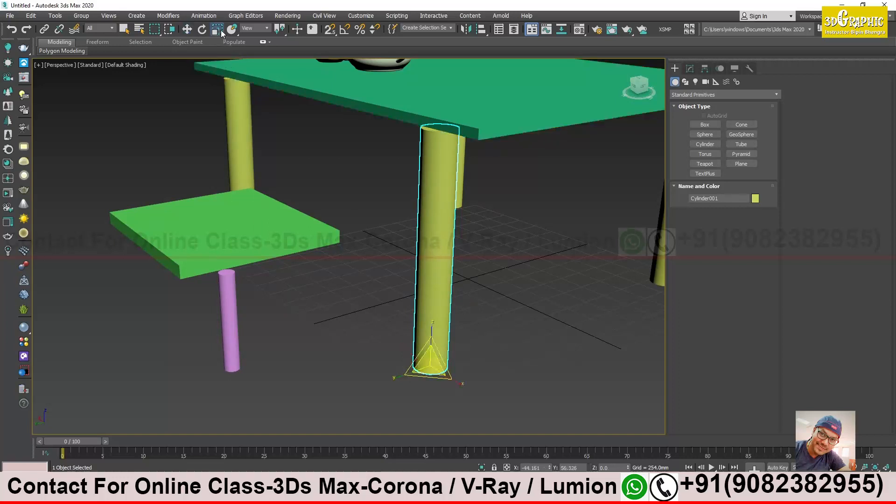
pyautogui.moveTo(427, 358); pyautogui.dragTo(452, 420)
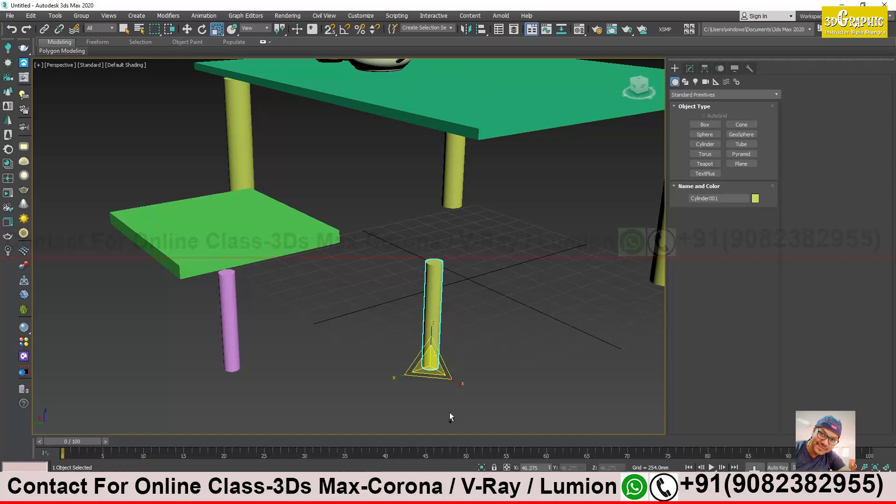
pyautogui.hotkey('ctrl', 'z')
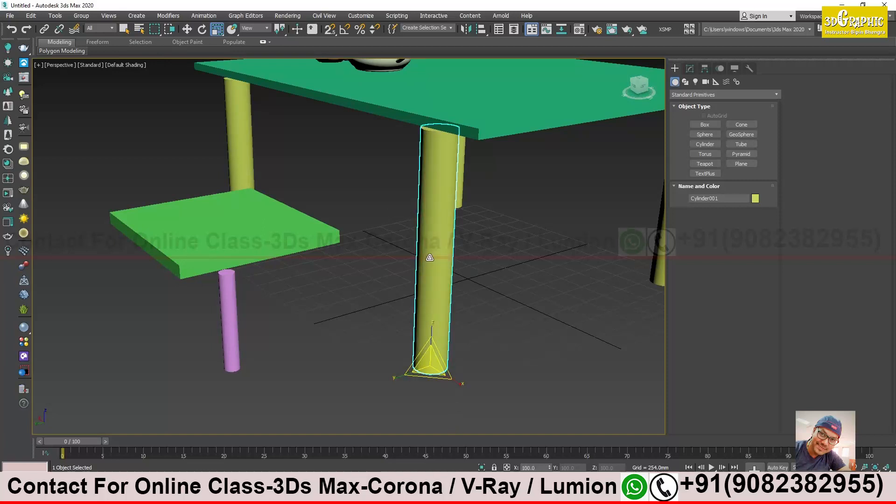
# - Set the radius of the table leg nearest the chair seat to about 58 mm
pyautogui.click(187, 29)
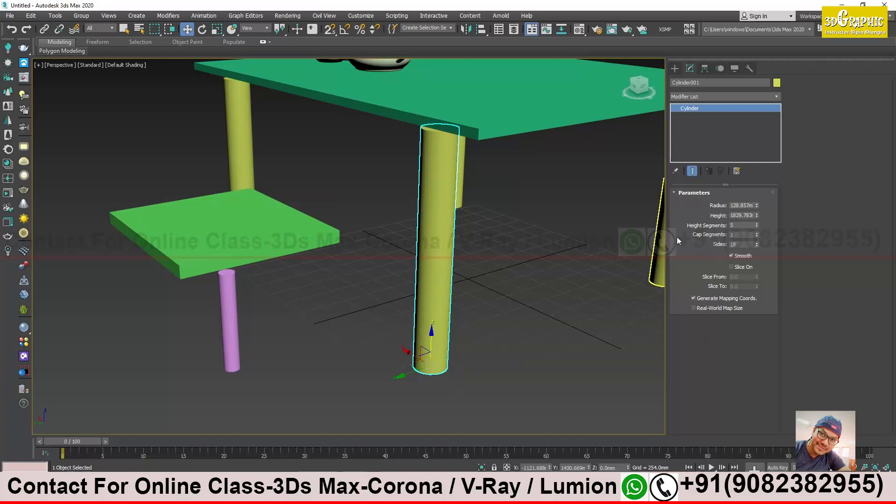
pyautogui.moveTo(757, 205)
pyautogui.mouseDown()
pyautogui.moveTo(758, 159)
pyautogui.moveTo(760, 249)
pyautogui.moveTo(760, 204)
pyautogui.moveTo(762, 215)
pyautogui.mouseUp()
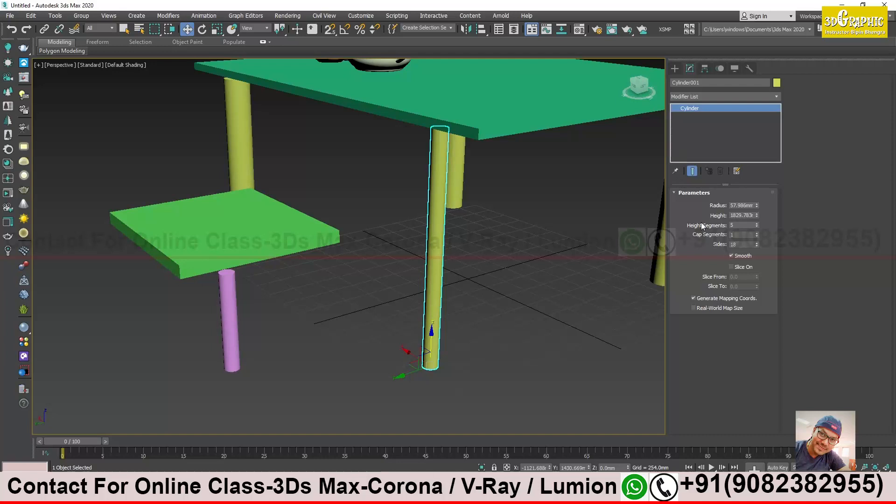
# - Set the radius of the orange sphere on the tabletop to about 180 mm
pyautogui.moveTo(460, 206); pyautogui.dragTo(420, 290, button='middle')
pyautogui.keyDown('alt'); pyautogui.moveTo(421, 290); pyautogui.dragTo(562, 270, button='middle'); pyautogui.keyUp('alt')
pyautogui.click(207, 212)
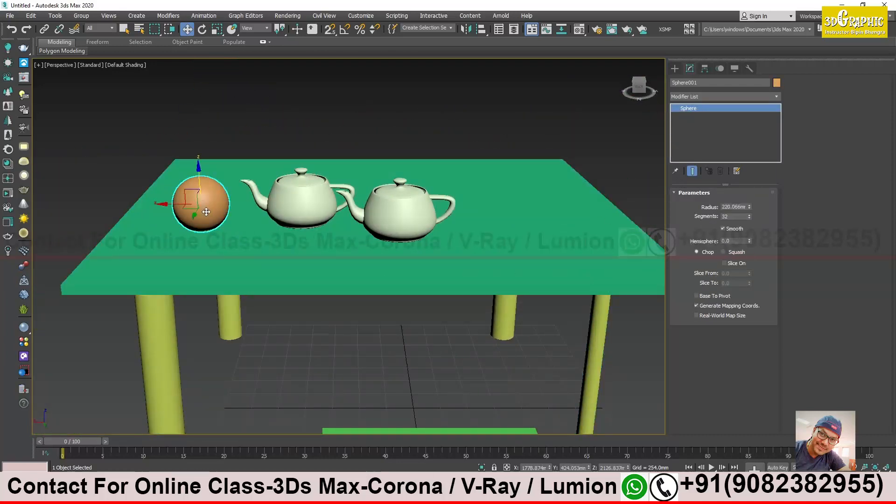
pyautogui.moveTo(749, 207)
pyautogui.mouseDown()
pyautogui.moveTo(751, 196)
pyautogui.moveTo(756, 230)
pyautogui.moveTo(750, 211)
pyautogui.mouseUp()
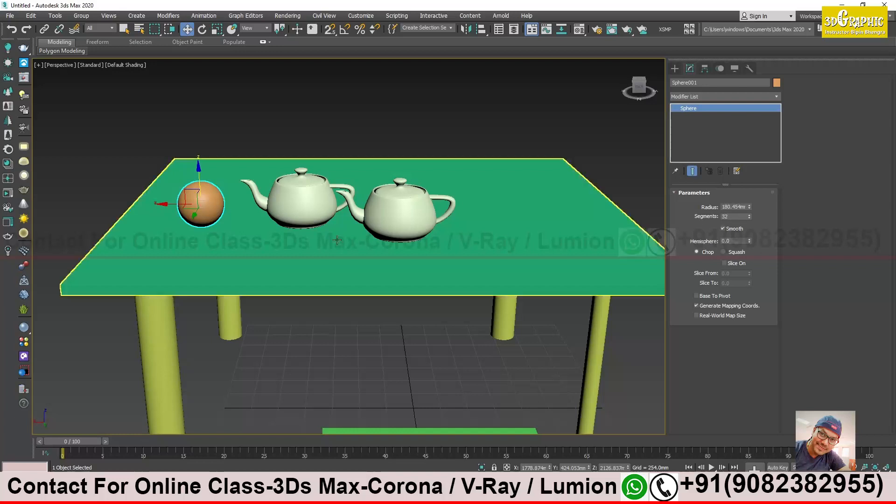
# - Try larger length, width and height values on the tabletop, with a length of about 6183 mm, undoing each change
pyautogui.keyDown('alt'); pyautogui.moveTo(275, 232); pyautogui.dragTo(435, 222, button='middle'); pyautogui.keyUp('alt')
pyautogui.click(435, 222)
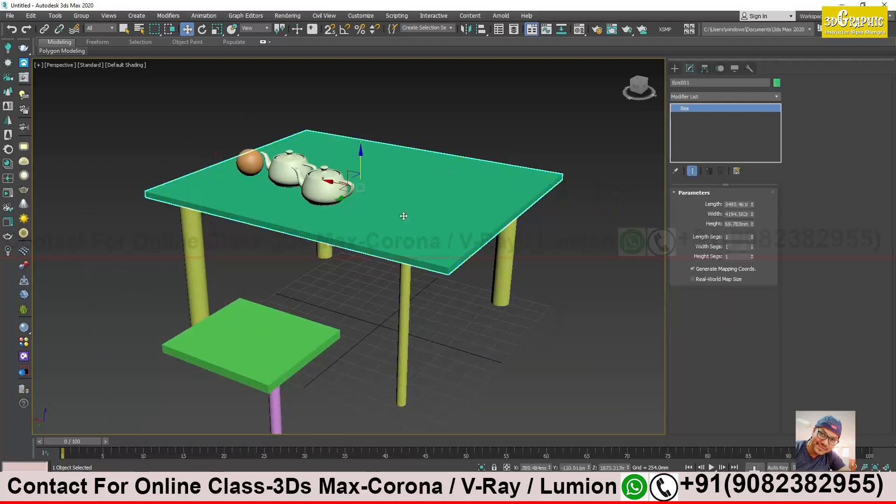
pyautogui.moveTo(753, 204); pyautogui.dragTo(754, 169)
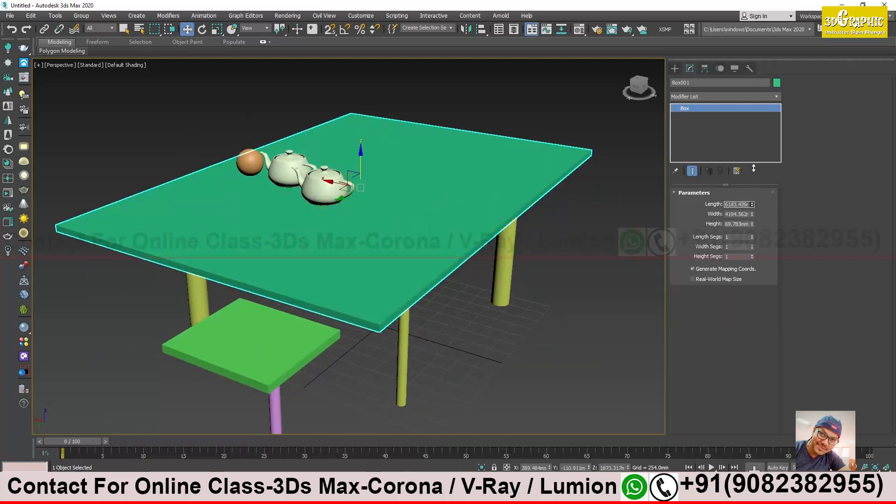
pyautogui.hotkey('ctrl', 'z')
pyautogui.moveTo(752, 214)
pyautogui.mouseDown()
pyautogui.moveTo(755, 223)
pyautogui.moveTo(746, 198)
pyautogui.mouseUp()
pyautogui.hotkey('ctrl', 'z')
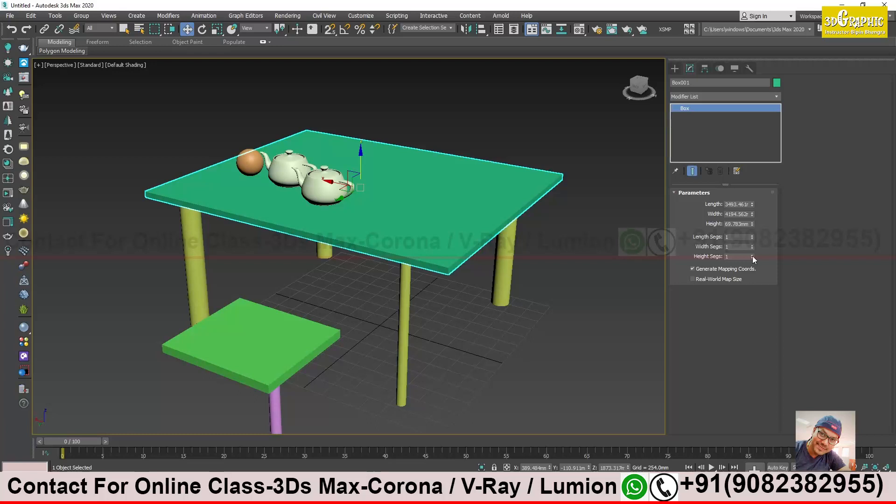
pyautogui.moveTo(753, 225); pyautogui.dragTo(752, 197)
pyautogui.hotkey('ctrl', 'z')
# - Thin the green chair seat by setting its height parameter to about 57 mm
pyautogui.keyDown('alt'); pyautogui.moveTo(434, 237); pyautogui.dragTo(405, 280, button='middle'); pyautogui.keyUp('alt')
pyautogui.moveTo(405, 285); pyautogui.dragTo(389, 247, button='middle')
pyautogui.click(353, 234)
pyautogui.moveTo(752, 224); pyautogui.dragTo(751, 244)
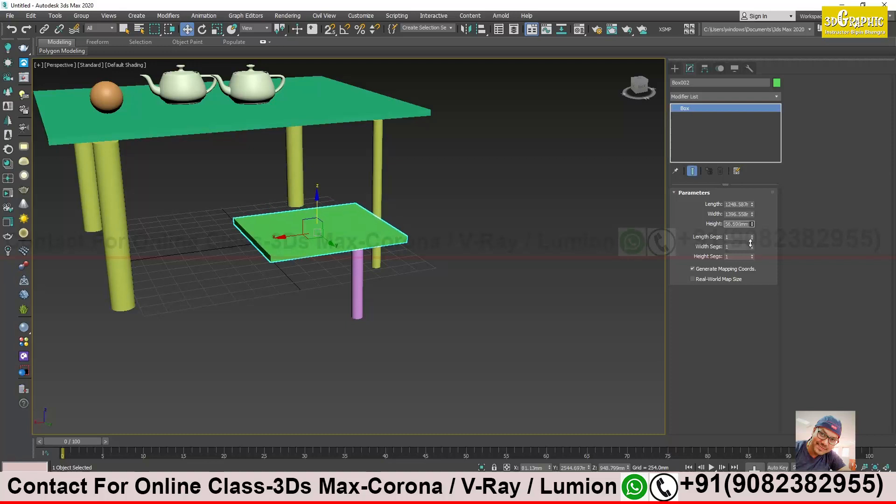
# - Adjust the purple chair leg to a radius of about 46 mm and a height of about 988 mm
pyautogui.click(358, 285)
pyautogui.keyDown('alt'); pyautogui.moveTo(358, 285); pyautogui.dragTo(406, 285, button='middle'); pyautogui.keyUp('alt')
pyautogui.moveTo(757, 205)
pyautogui.mouseDown()
pyautogui.moveTo(759, 215)
pyautogui.moveTo(756, 204)
pyautogui.mouseUp()
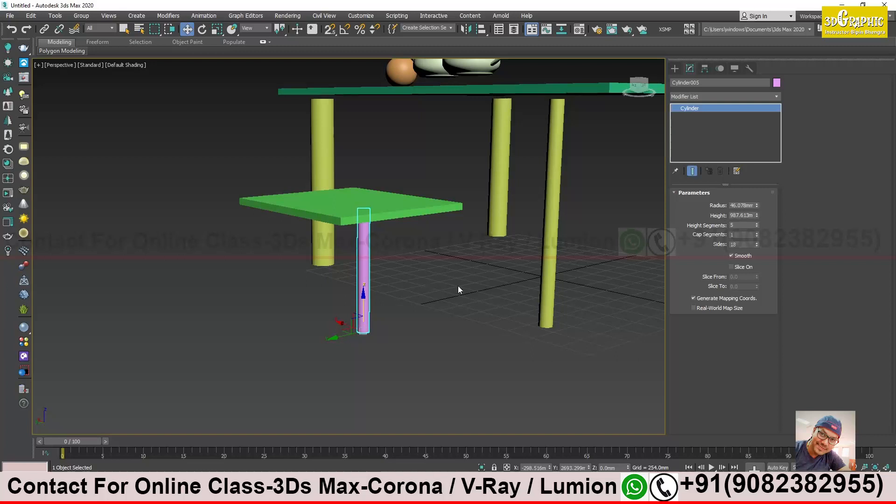
# - Position the chair leg along the Y axis under the seat and clone it as one copy for the neighbouring corner
pyautogui.keyDown('alt'); pyautogui.moveTo(462, 284); pyautogui.dragTo(448, 291, button='middle'); pyautogui.keyUp('alt')
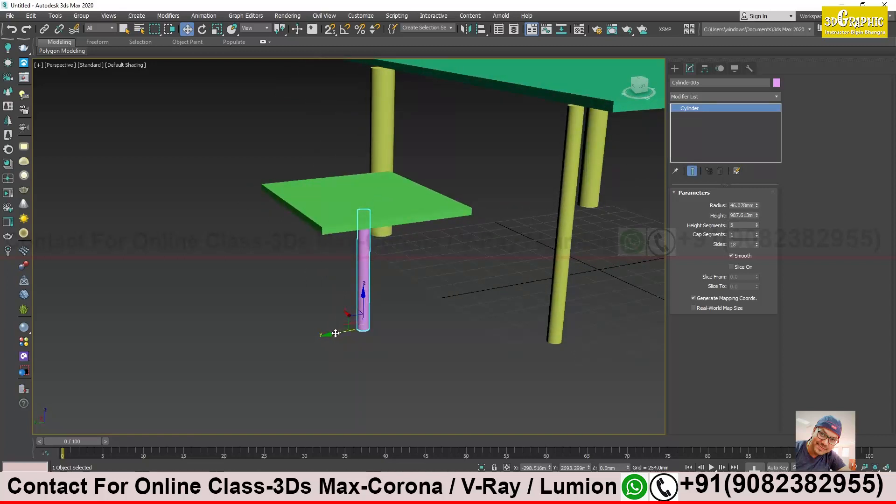
pyautogui.moveTo(335, 334)
pyautogui.mouseDown()
pyautogui.moveTo(420, 327)
pyautogui.moveTo(313, 332)
pyautogui.mouseUp()
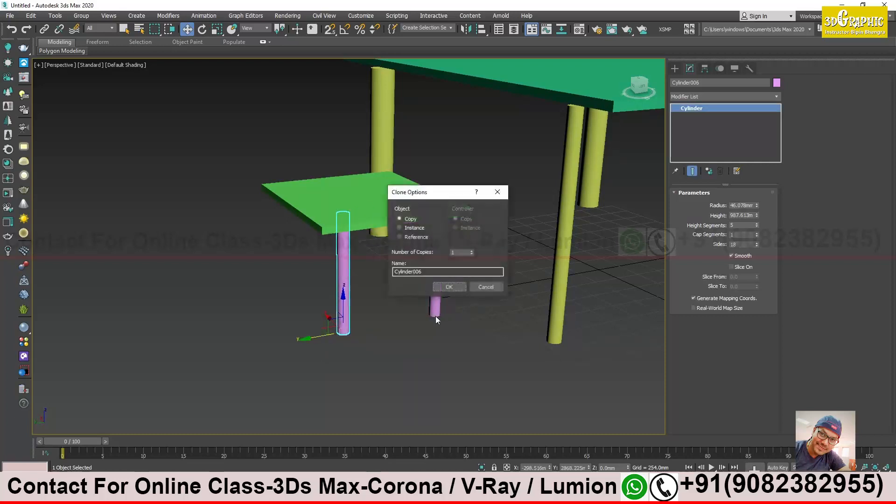
pyautogui.click(450, 287)
# - Select both purple chair legs and clone them along the X axis as one copy under the seat's opposite side
pyautogui.moveTo(470, 296); pyautogui.dragTo(299, 373)
pyautogui.keyDown('alt'); pyautogui.moveTo(299, 373); pyautogui.dragTo(343, 357, button='middle'); pyautogui.keyUp('alt')
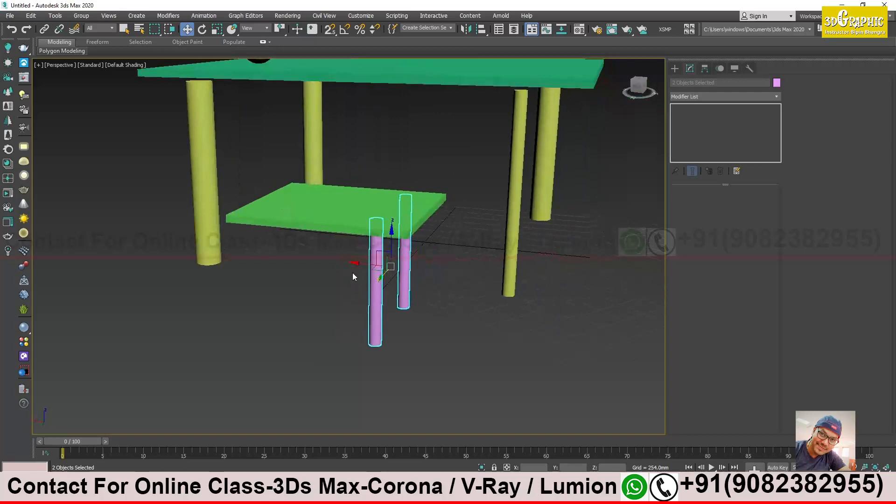
pyautogui.keyDown('shift'); pyautogui.moveTo(356, 265); pyautogui.dragTo(241, 256); pyautogui.keyUp('shift')
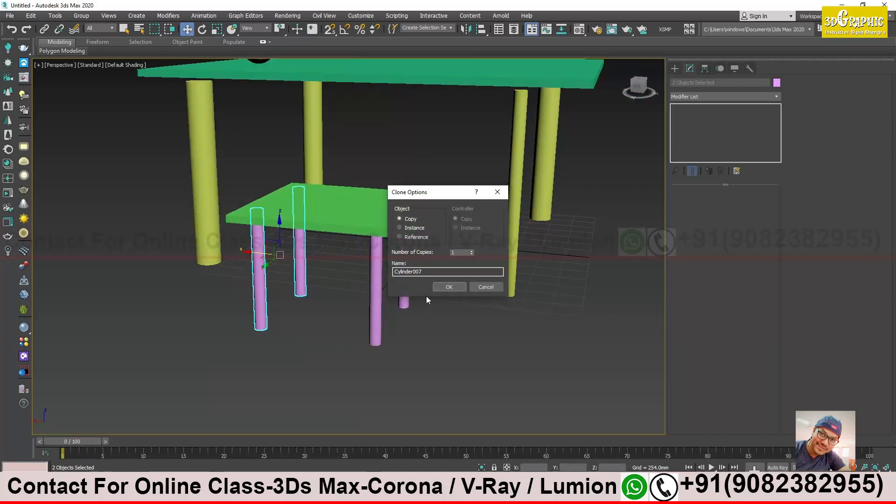
pyautogui.click(447, 287)
# - Clone the seat as one copy by rotating it about the X axis by roughly -116 degrees to make a backrest
pyautogui.moveTo(323, 277)
pyautogui.keyDown('alt'); pyautogui.mouseDown(button='middle')
pyautogui.moveTo(428, 299)
pyautogui.moveTo(407, 298)
pyautogui.mouseUp(button='middle'); pyautogui.keyUp('alt')
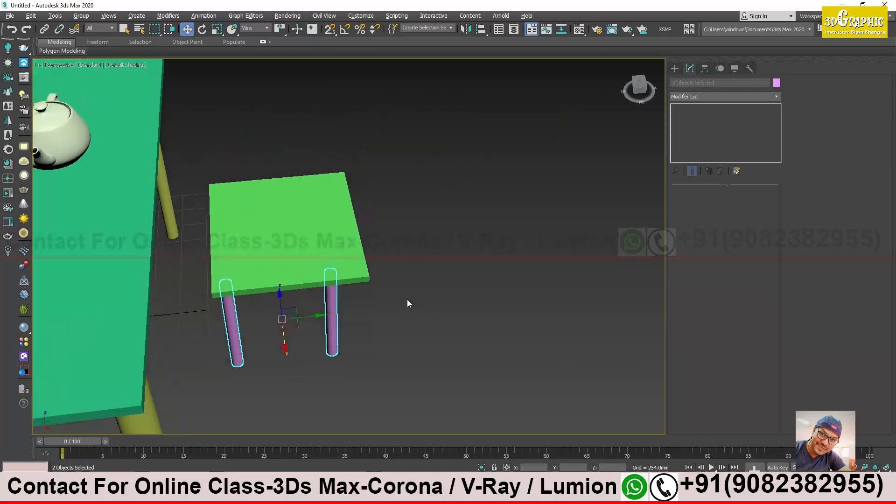
pyautogui.click(359, 250)
pyautogui.moveTo(358, 250)
pyautogui.keyDown('alt'); pyautogui.mouseDown(button='middle')
pyautogui.moveTo(354, 273)
pyautogui.moveTo(354, 230)
pyautogui.moveTo(389, 252)
pyautogui.moveTo(365, 258)
pyautogui.mouseUp(button='middle'); pyautogui.keyUp('alt')
pyautogui.click(202, 30)
pyautogui.keyDown('alt'); pyautogui.moveTo(375, 233); pyautogui.dragTo(359, 230, button='middle'); pyautogui.keyUp('alt')
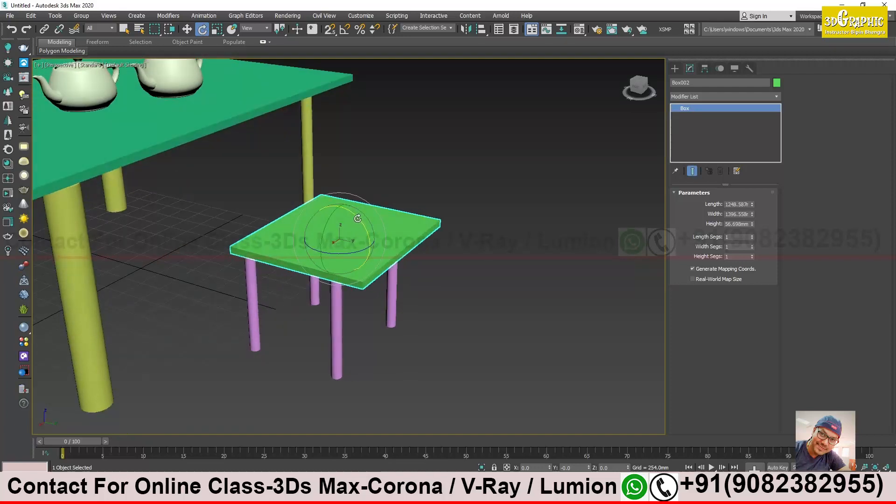
pyautogui.keyDown('shift'); pyautogui.moveTo(358, 218); pyautogui.dragTo(405, 331); pyautogui.keyUp('shift')
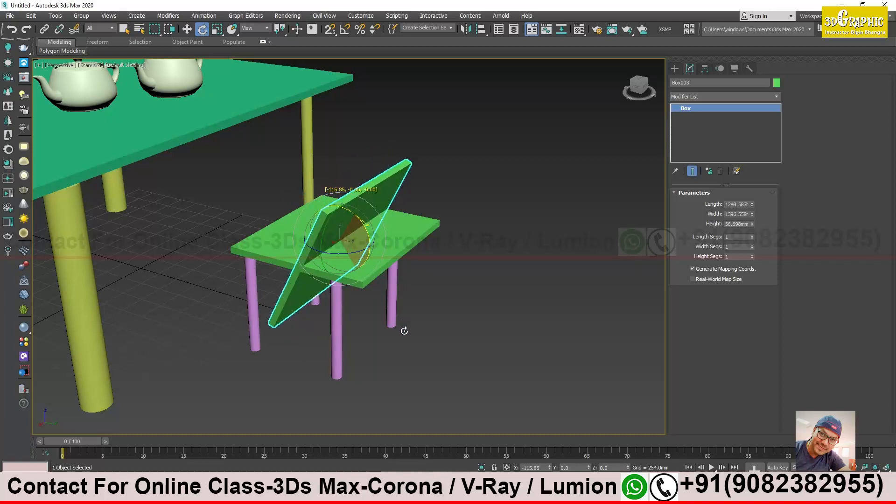
pyautogui.keyDown('shift'); pyautogui.moveTo(405, 331); pyautogui.dragTo(406, 328); pyautogui.keyUp('shift')
pyautogui.click(449, 287)
# - Move the rotated seat copy up and back so it forms a backrest on the seat's rear edge
pyautogui.press('w')
pyautogui.keyDown('alt'); pyautogui.moveTo(427, 281); pyautogui.dragTo(363, 251, button='middle'); pyautogui.keyUp('alt')
pyautogui.moveTo(345, 233)
pyautogui.mouseDown()
pyautogui.moveTo(418, 158)
pyautogui.moveTo(451, 156)
pyautogui.mouseUp()
# - Select the seat and backrest together and raise them along the Z axis above the purple legs
pyautogui.keyDown('alt'); pyautogui.moveTo(457, 224); pyautogui.dragTo(354, 229, button='middle'); pyautogui.keyUp('alt')
pyautogui.keyDown('ctrl'); pyautogui.click(412, 239); pyautogui.keyUp('ctrl')
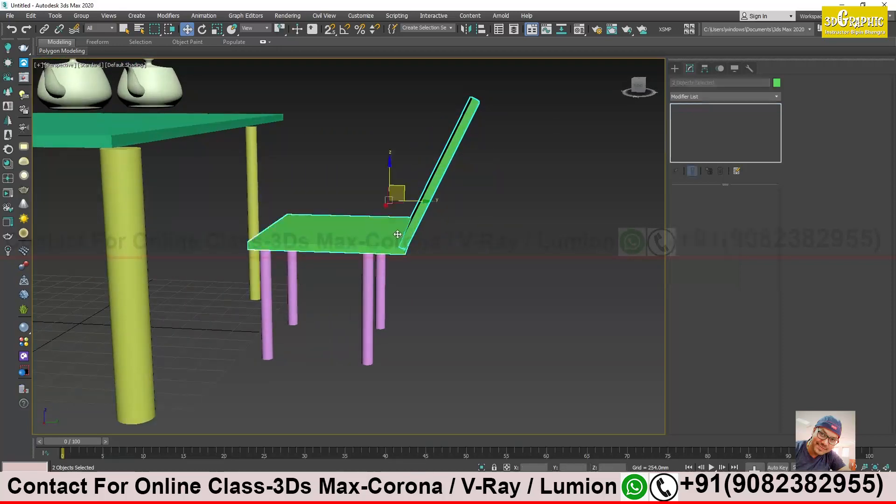
pyautogui.moveTo(391, 178); pyautogui.dragTo(389, 119)
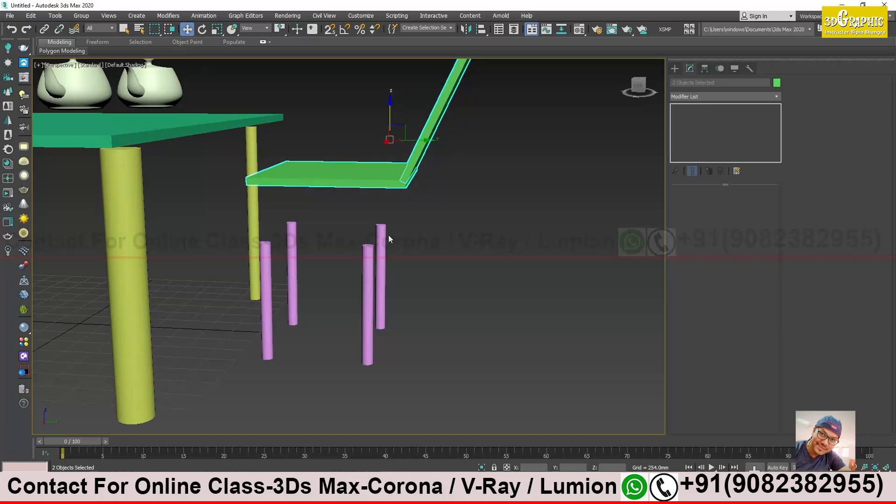
# - Increase the height of one rear chair leg until it reaches the underside of the raised seat
pyautogui.click(382, 242)
pyautogui.moveTo(757, 215); pyautogui.dragTo(755, 196)
pyautogui.keyDown('alt'); pyautogui.moveTo(434, 248); pyautogui.dragTo(346, 251, button='middle'); pyautogui.keyUp('alt')
pyautogui.moveTo(757, 206); pyautogui.dragTo(756, 213)
pyautogui.keyDown('alt'); pyautogui.moveTo(329, 262); pyautogui.dragTo(360, 270, button='middle'); pyautogui.keyUp('alt')
# - Extend two more chair legs to the raised seat, setting their heights to about 1402 mm and 1511 mm respectively
pyautogui.click(340, 229)
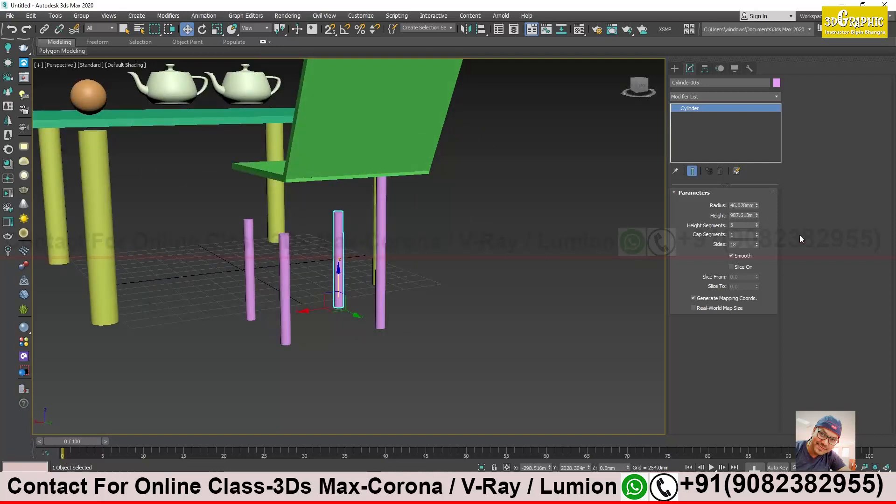
pyautogui.moveTo(756, 215); pyautogui.dragTo(755, 195)
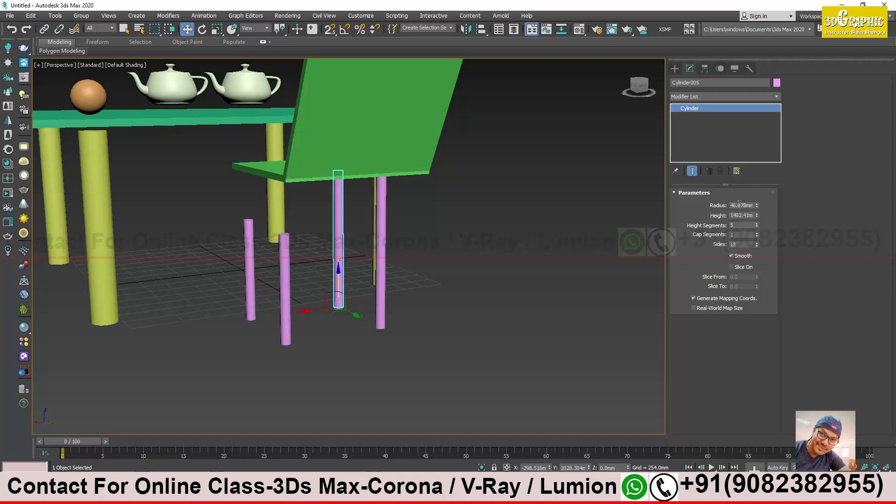
pyautogui.click(283, 306)
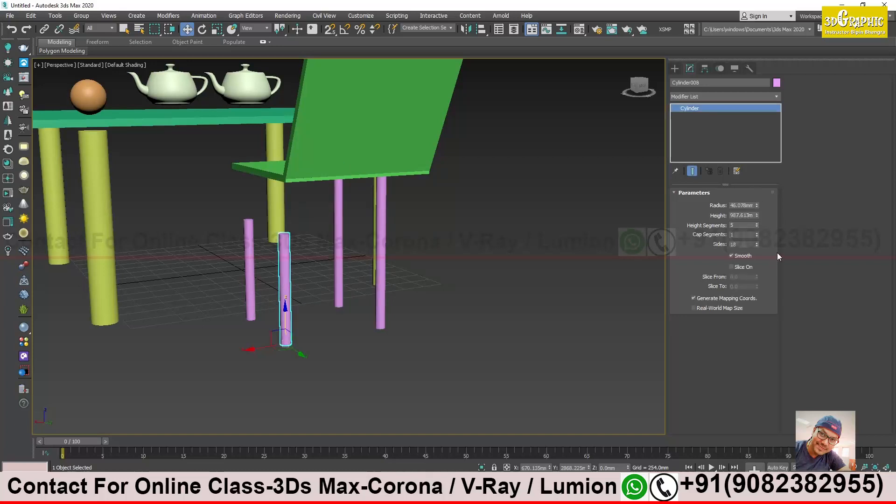
pyautogui.moveTo(757, 215); pyautogui.dragTo(758, 191)
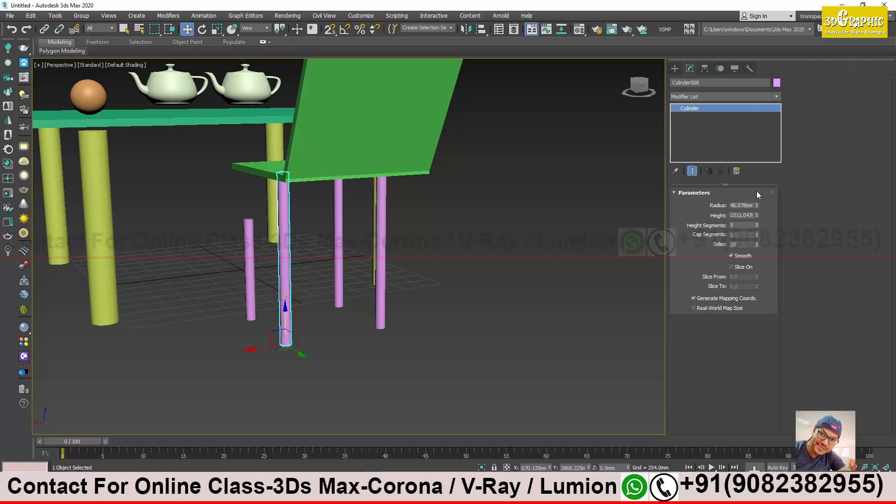
# - Extend the remaining short chair leg up to the raised seat, setting its height to about 1491 mm
pyautogui.click(251, 288)
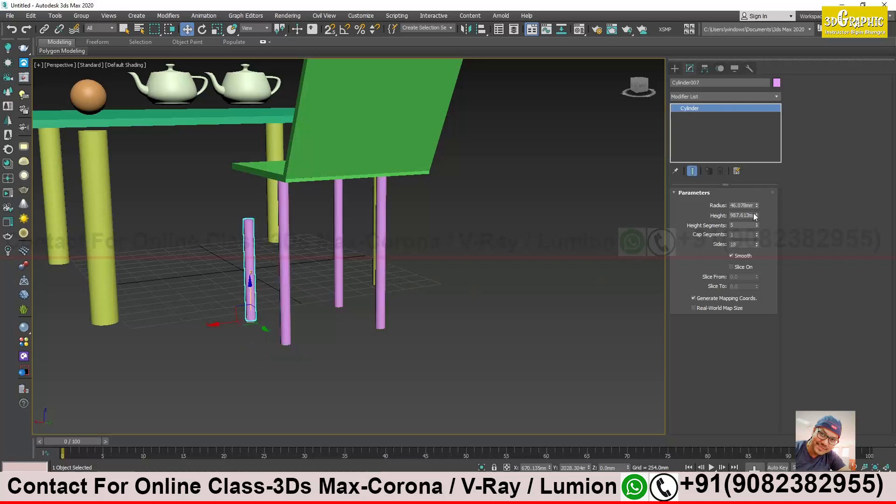
pyautogui.moveTo(757, 215); pyautogui.dragTo(757, 191)
pyautogui.keyDown('alt'); pyautogui.moveTo(312, 211); pyautogui.dragTo(343, 190, button='middle'); pyautogui.keyUp('alt')
pyautogui.scroll(-4, 343, 191)
pyautogui.keyDown('alt'); pyautogui.moveTo(327, 269); pyautogui.dragTo(272, 273, button='middle'); pyautogui.keyUp('alt')
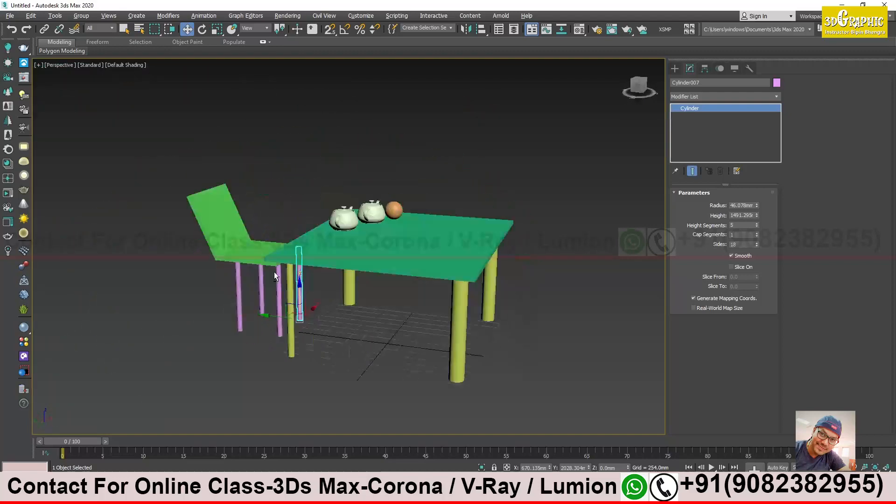
# - Select the tabletop and examine its box parameters and the completed table and chair arrangement from several angles
pyautogui.click(270, 215)
pyautogui.click(356, 237)
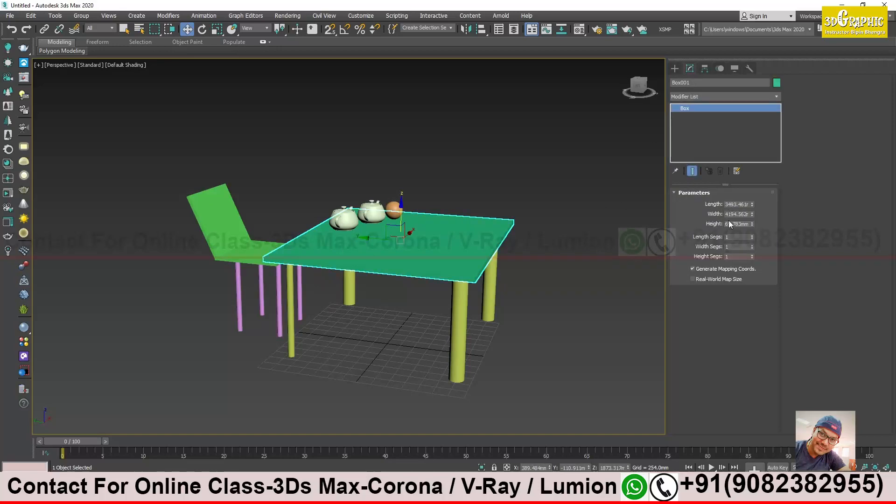
pyautogui.keyDown('alt'); pyautogui.moveTo(462, 248); pyautogui.dragTo(380, 252, button='middle'); pyautogui.keyUp('alt')
pyautogui.scroll(5, 481, 247)
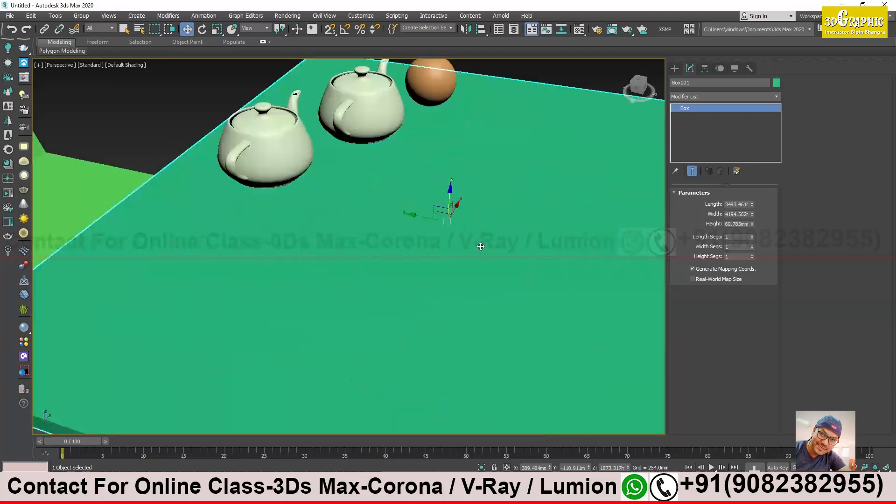
pyautogui.scroll(-10, 481, 246)
pyautogui.scroll(6, 485, 250)
pyautogui.keyDown('alt'); pyautogui.moveTo(492, 254); pyautogui.dragTo(415, 269, button='middle'); pyautogui.keyUp('alt')
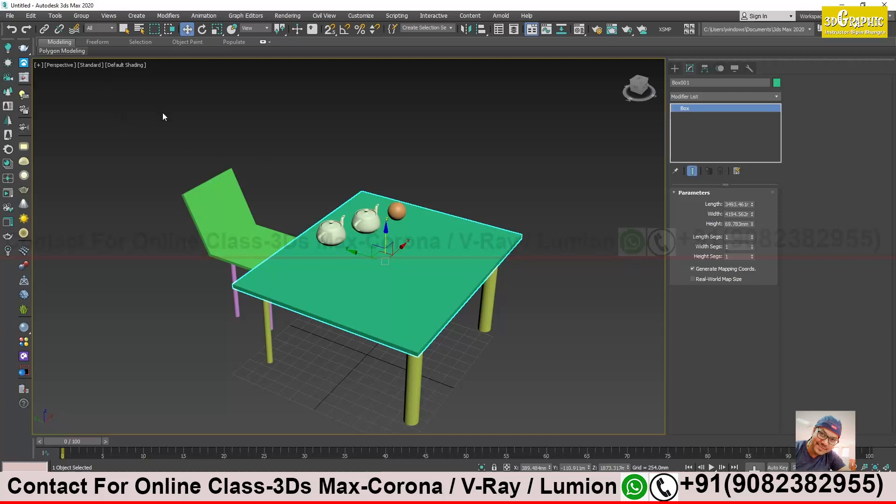
pyautogui.click(10, 15)
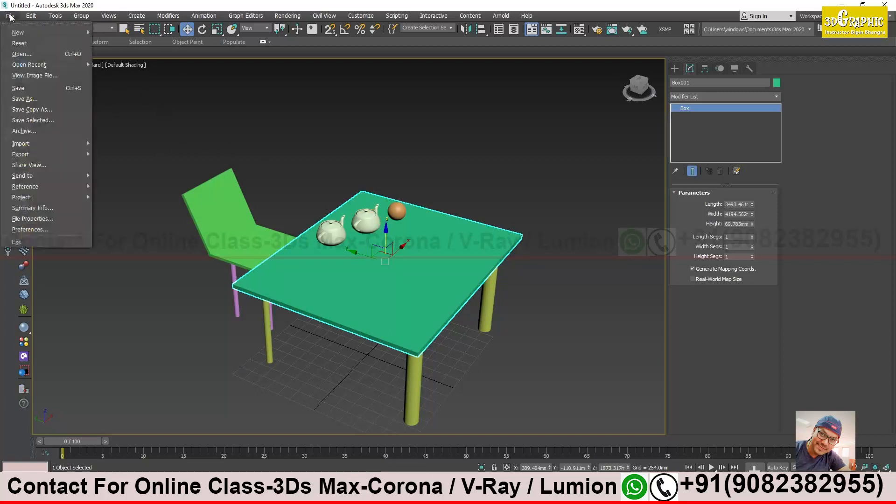
pyautogui.click(24, 99)
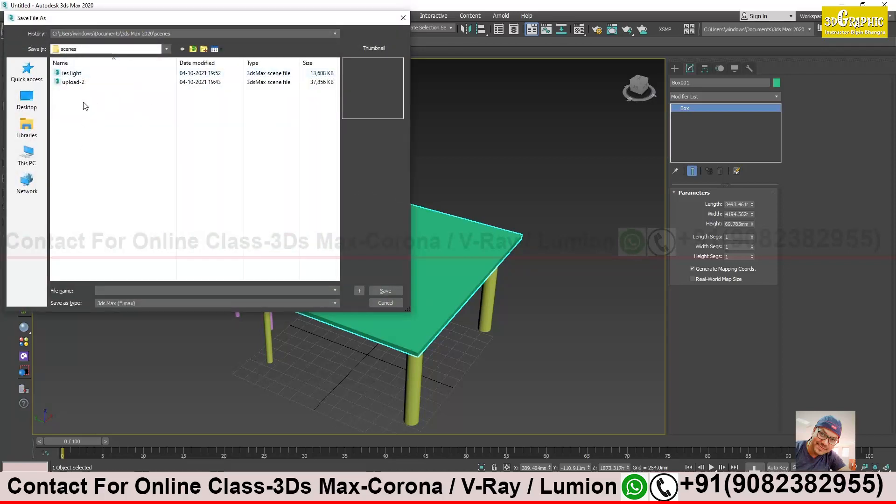
pyautogui.click(27, 155)
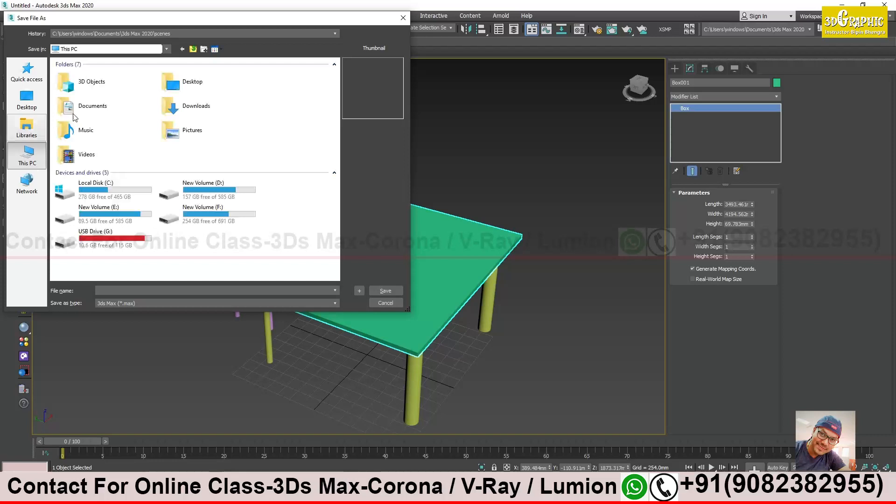
pyautogui.click(385, 303)
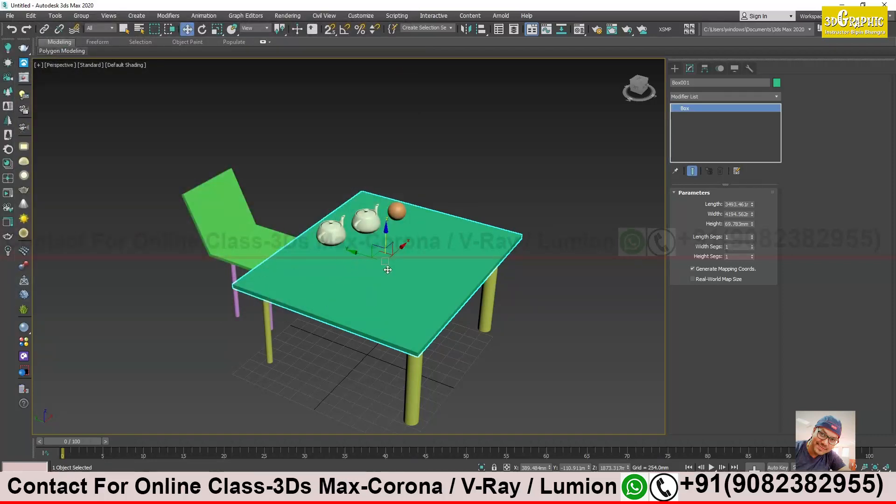